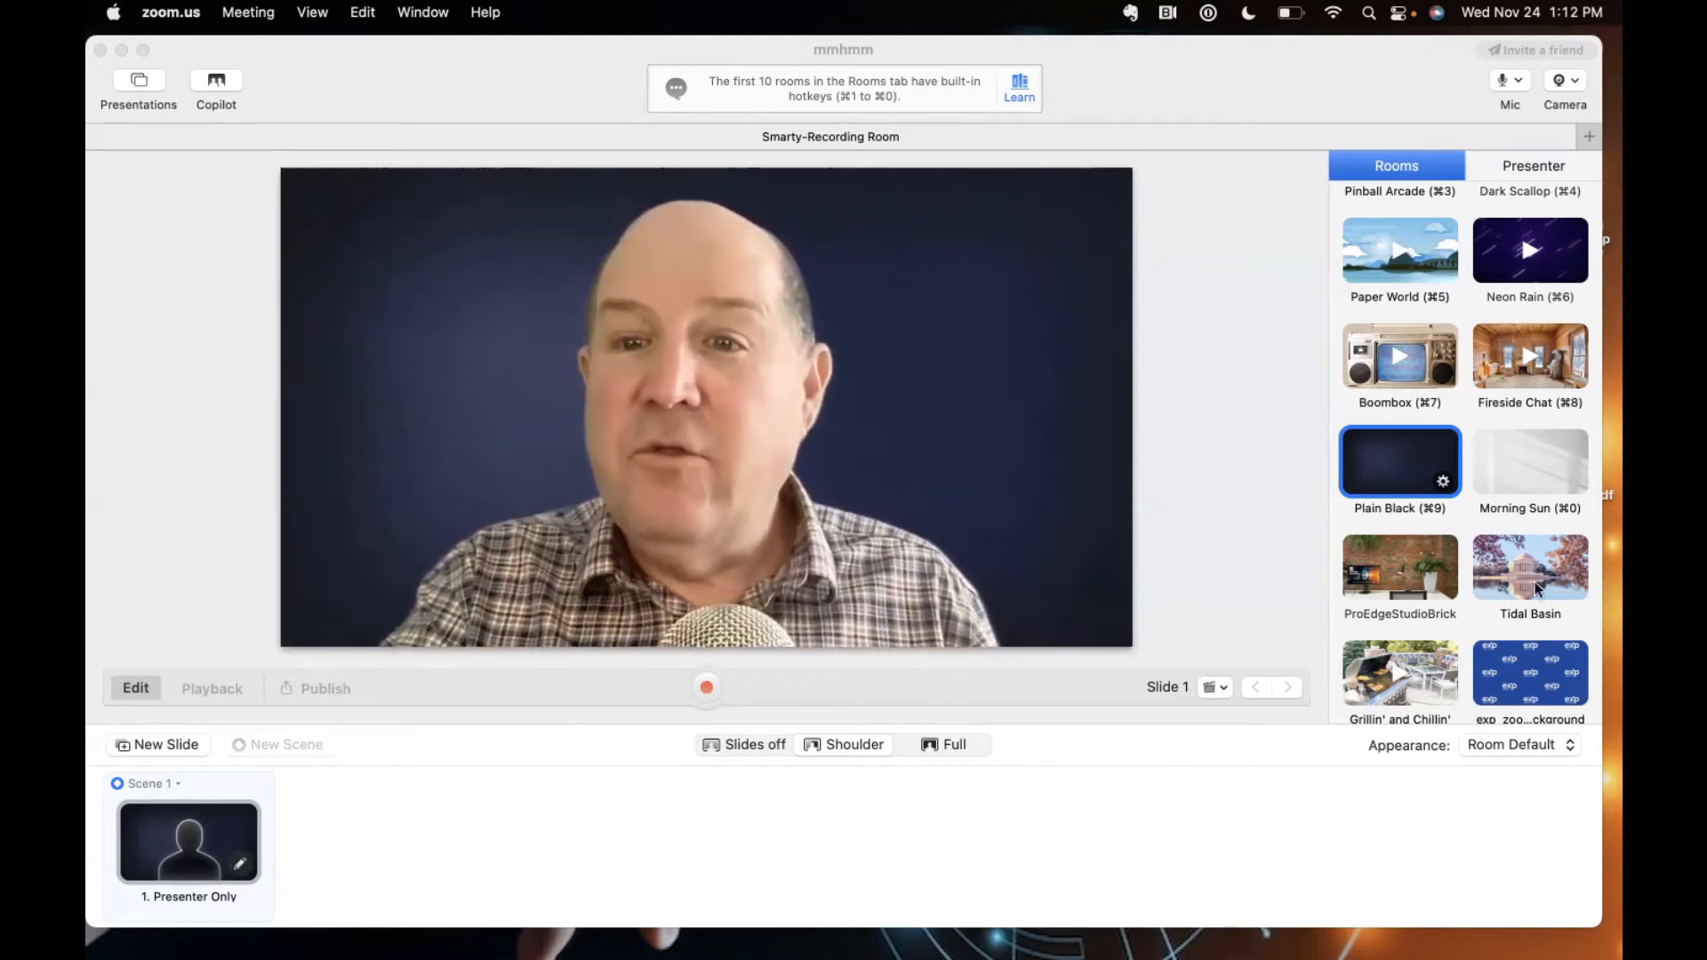
Add the Still Life with Turkey room from the Holiday category of the room library
scroll(1475, 373, "up", 5)
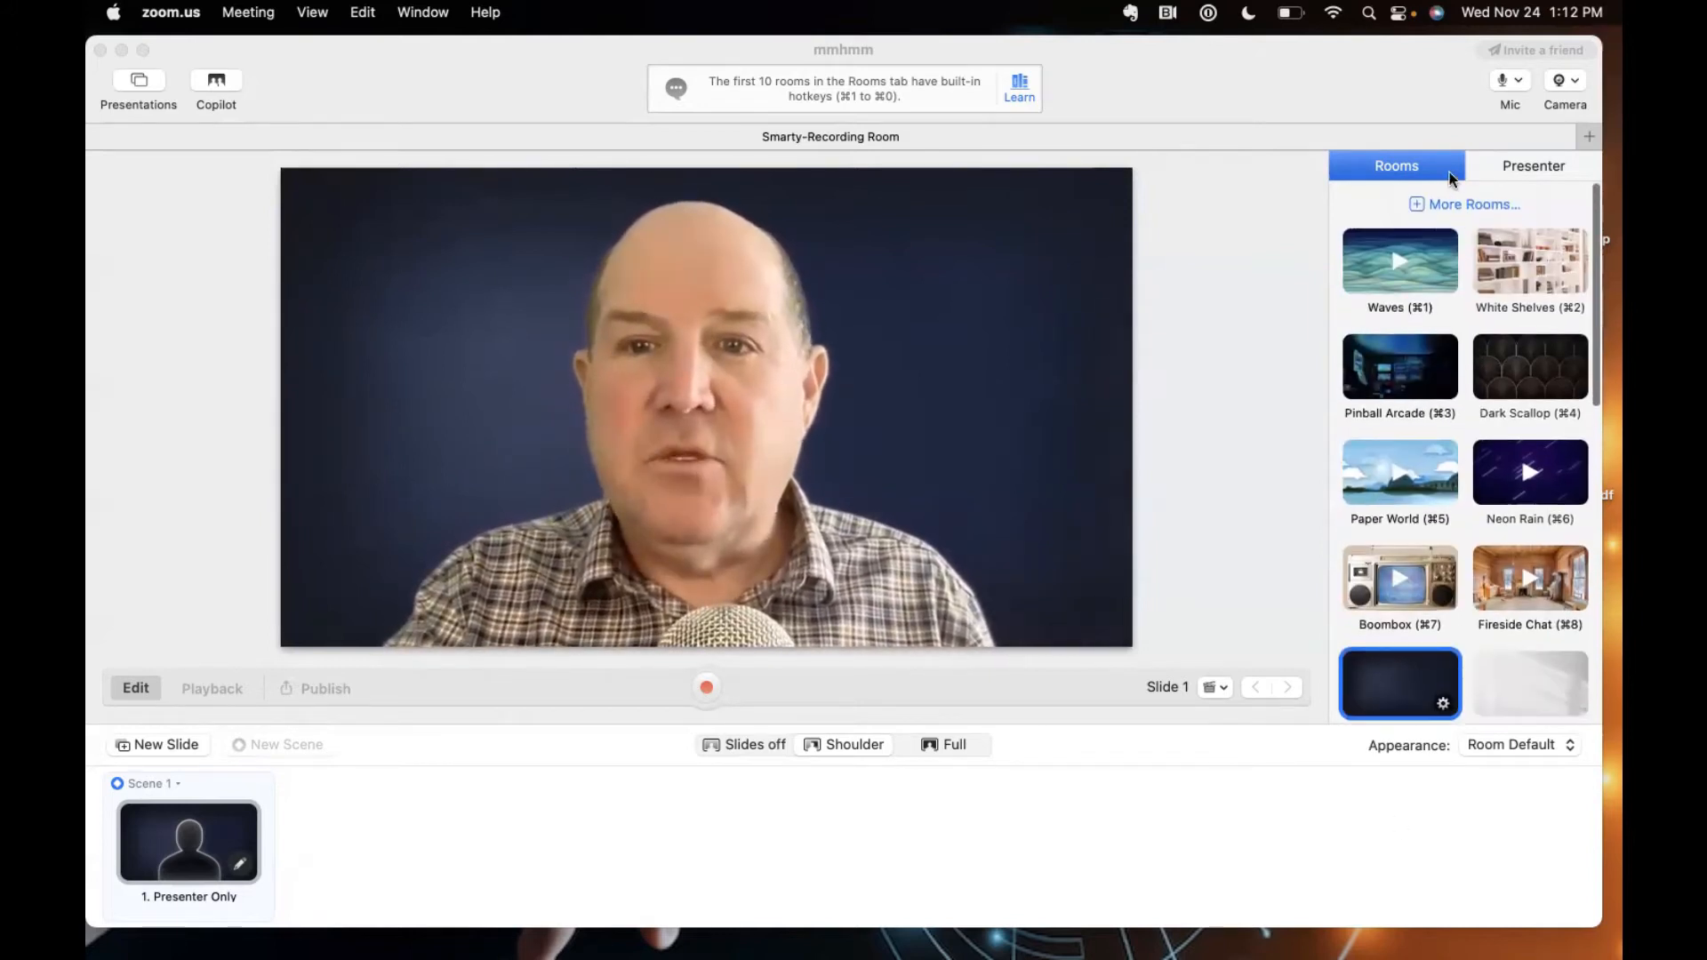
left_click(1447, 199)
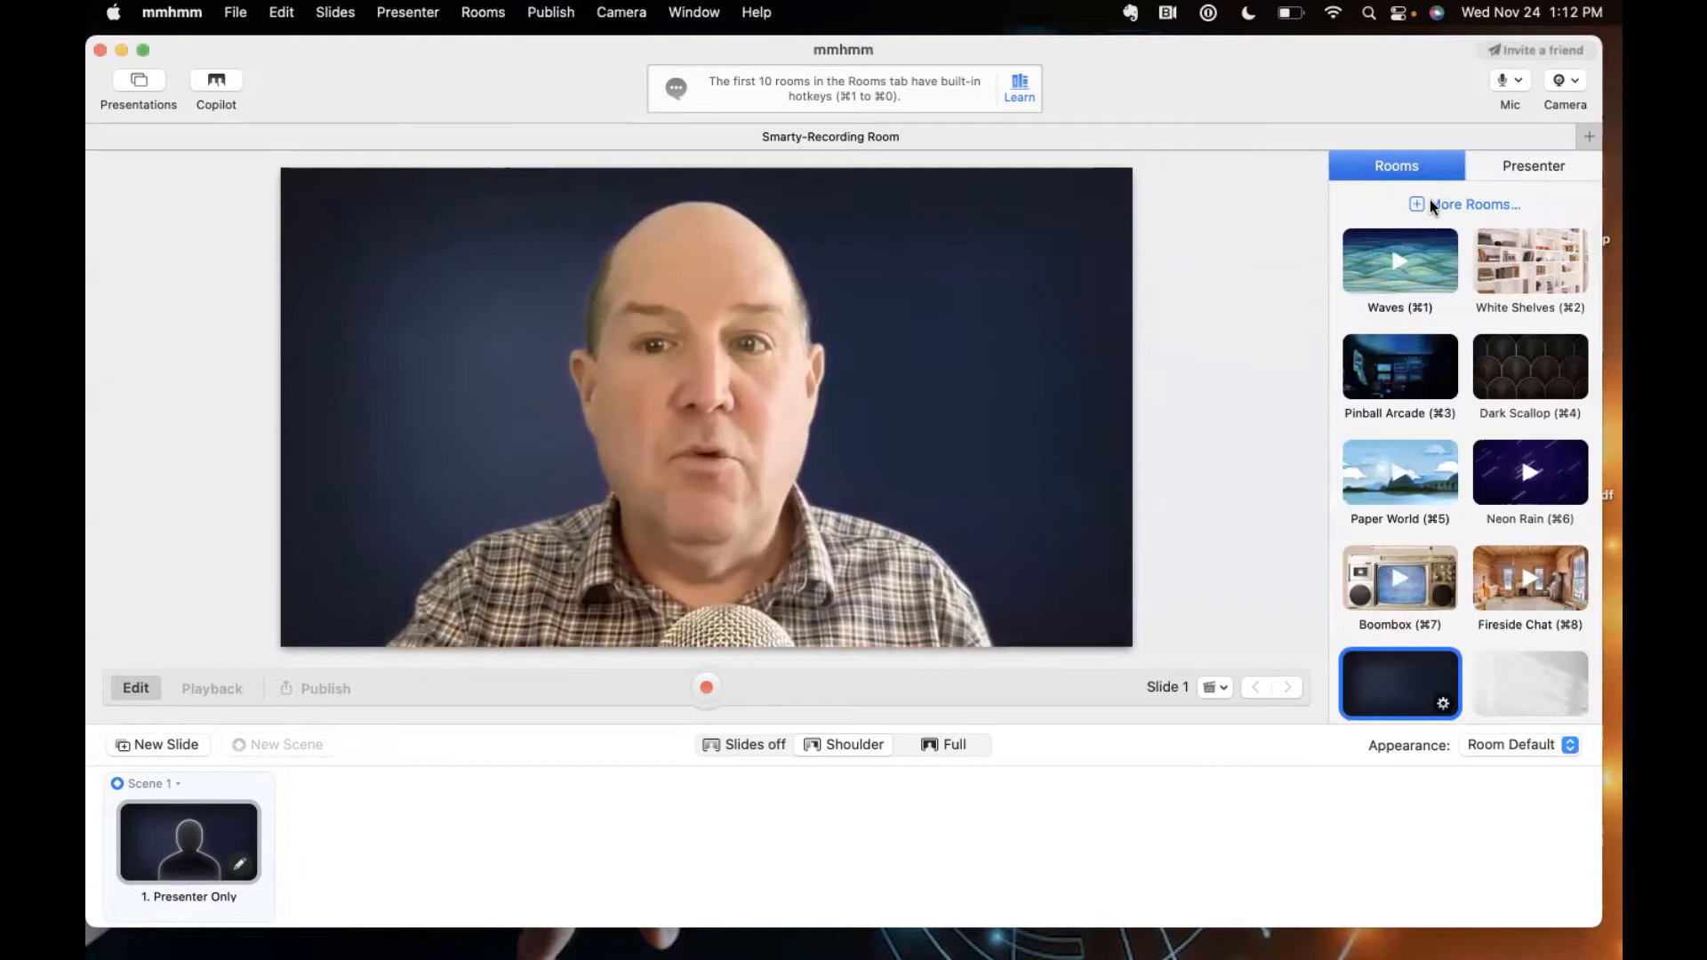
left_click(1429, 206)
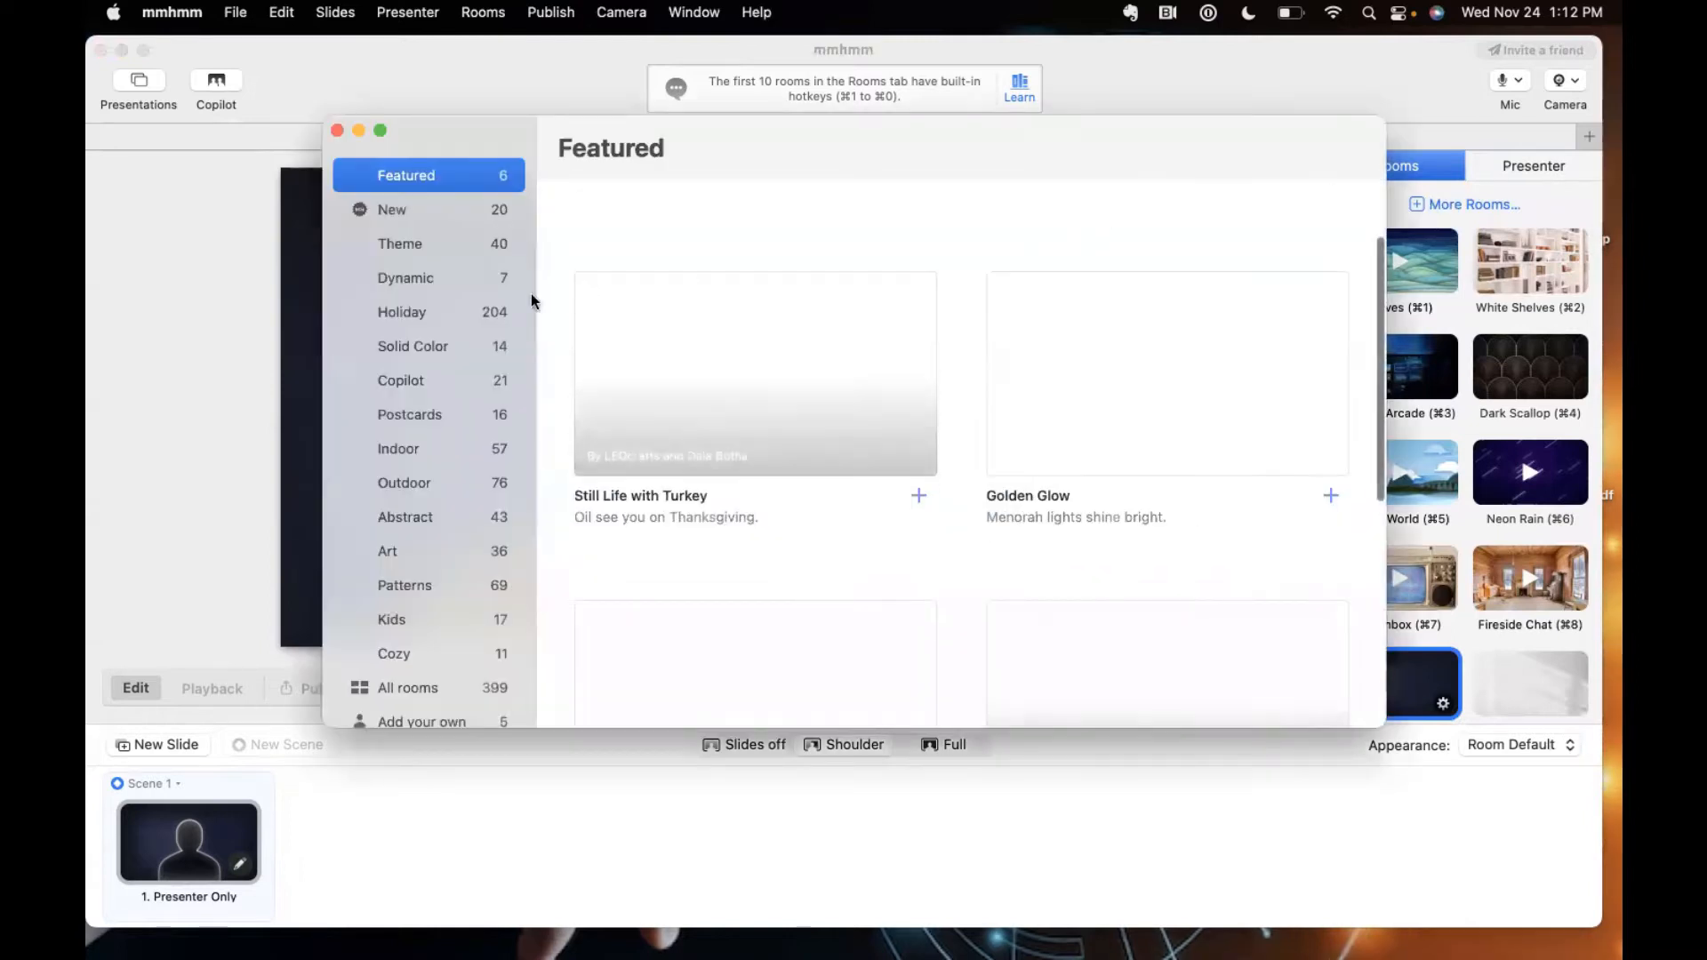
left_click(406, 312)
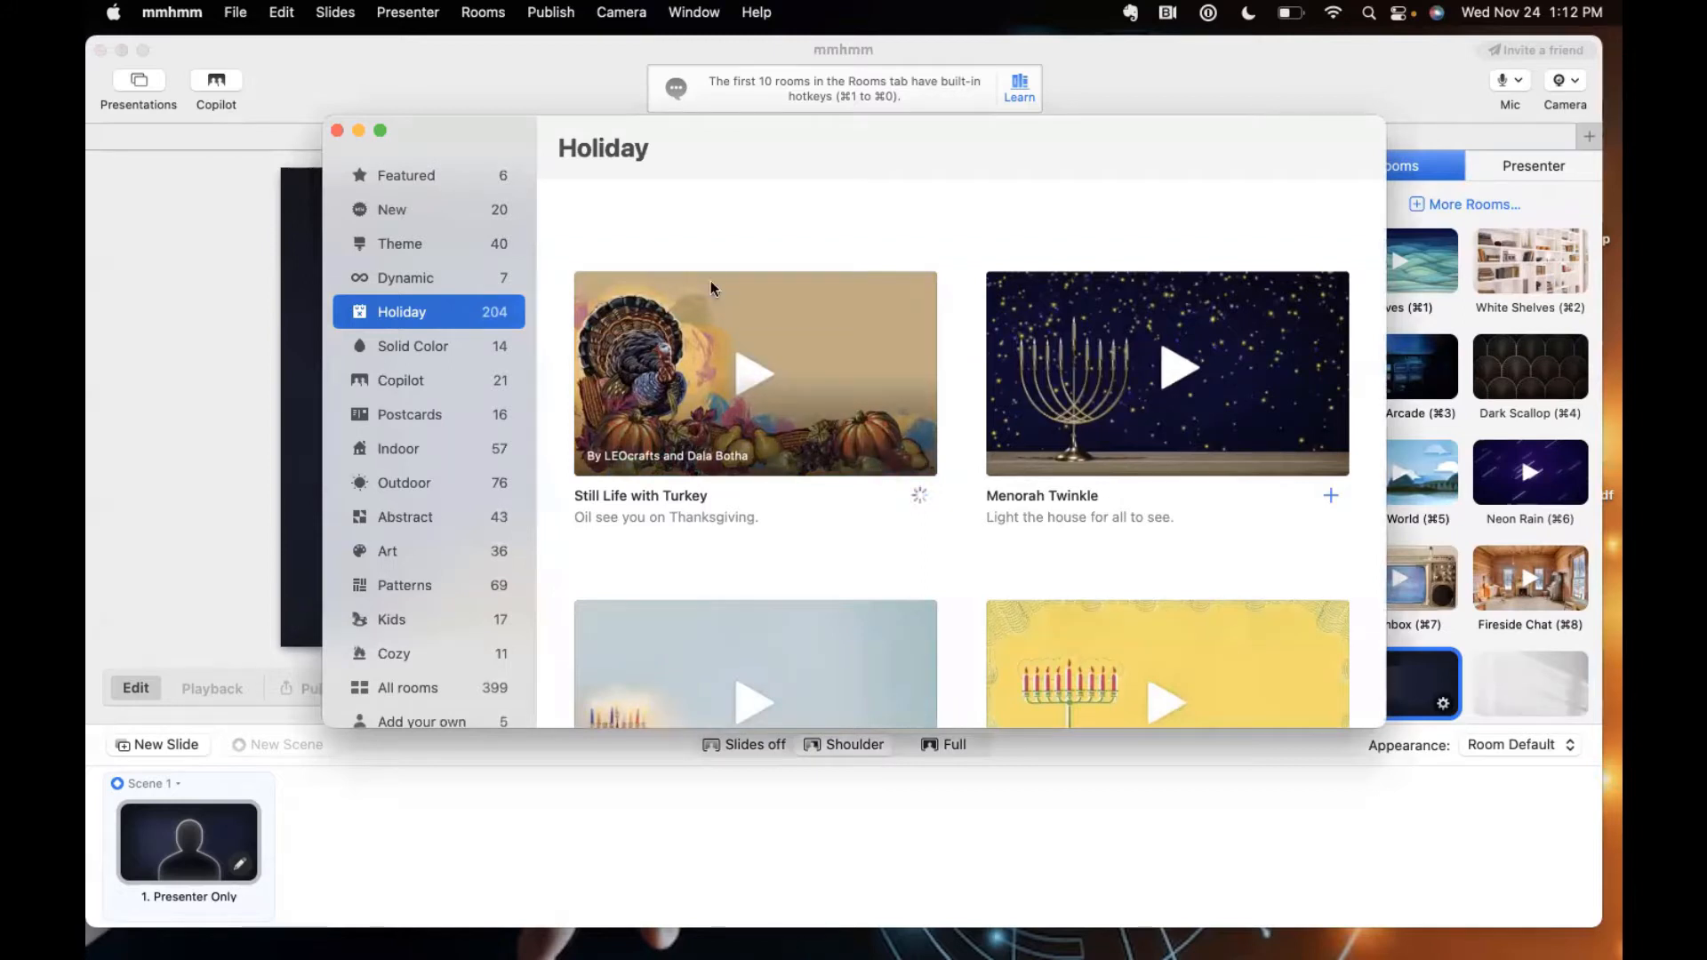
left_click(339, 130)
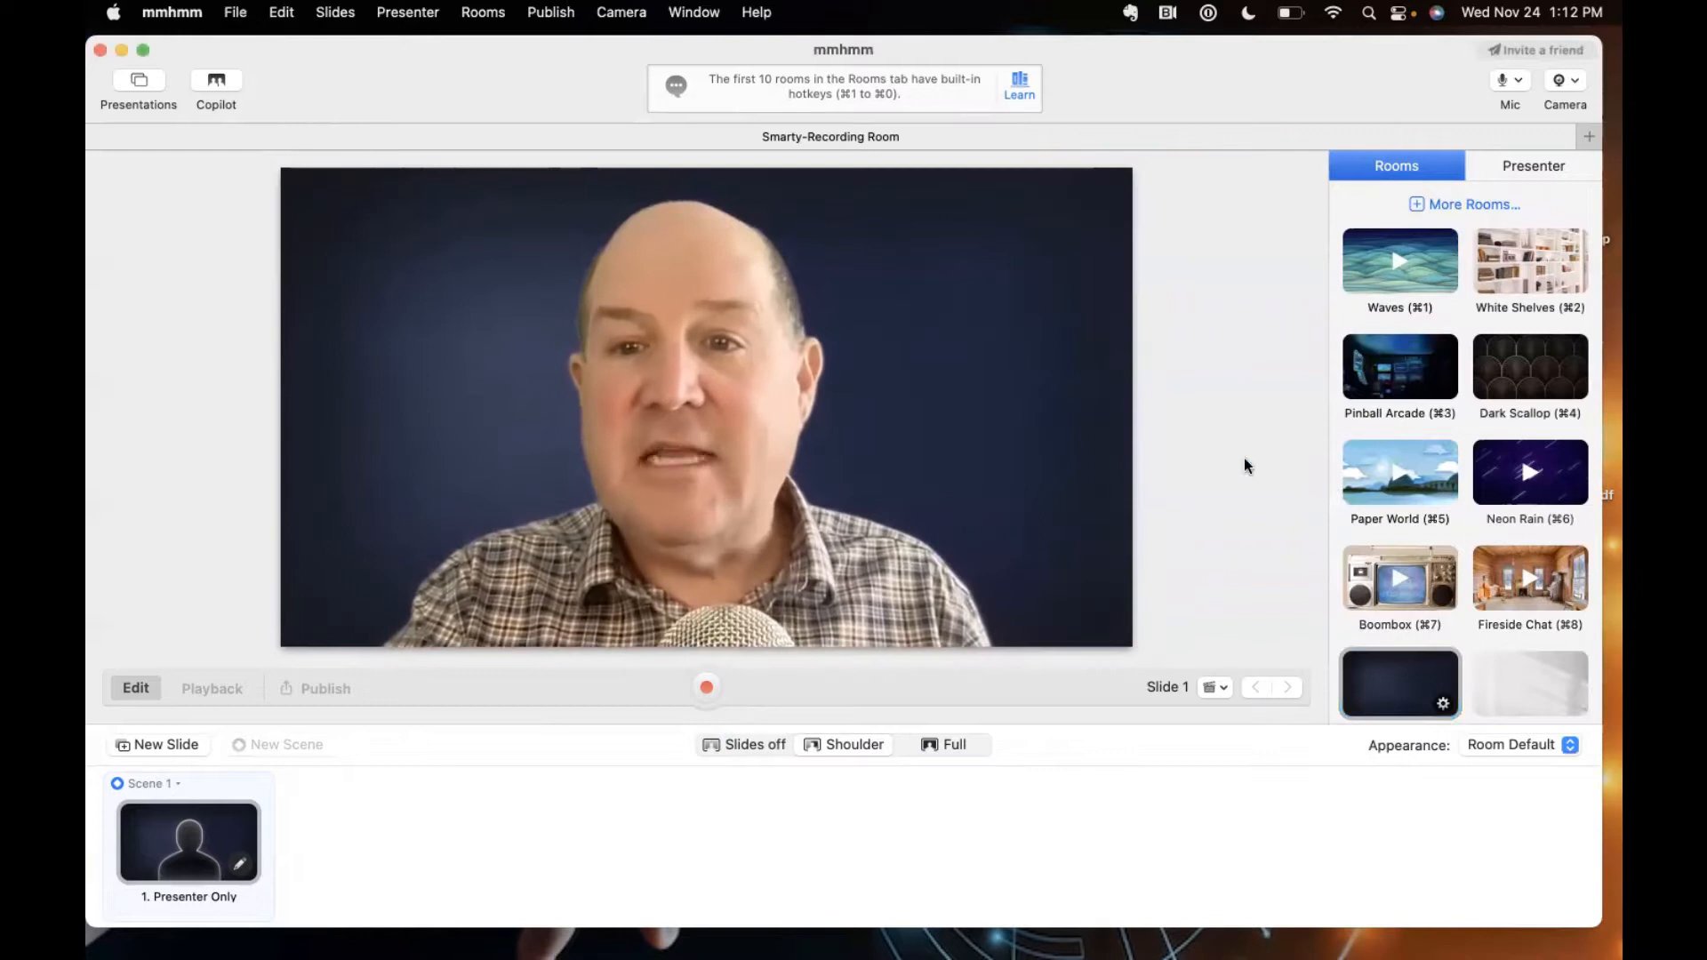
Apply the Still Life with Turkey room as the presenter's background
scroll(1419, 574, "down", 10)
scroll(1419, 574, "down", 3)
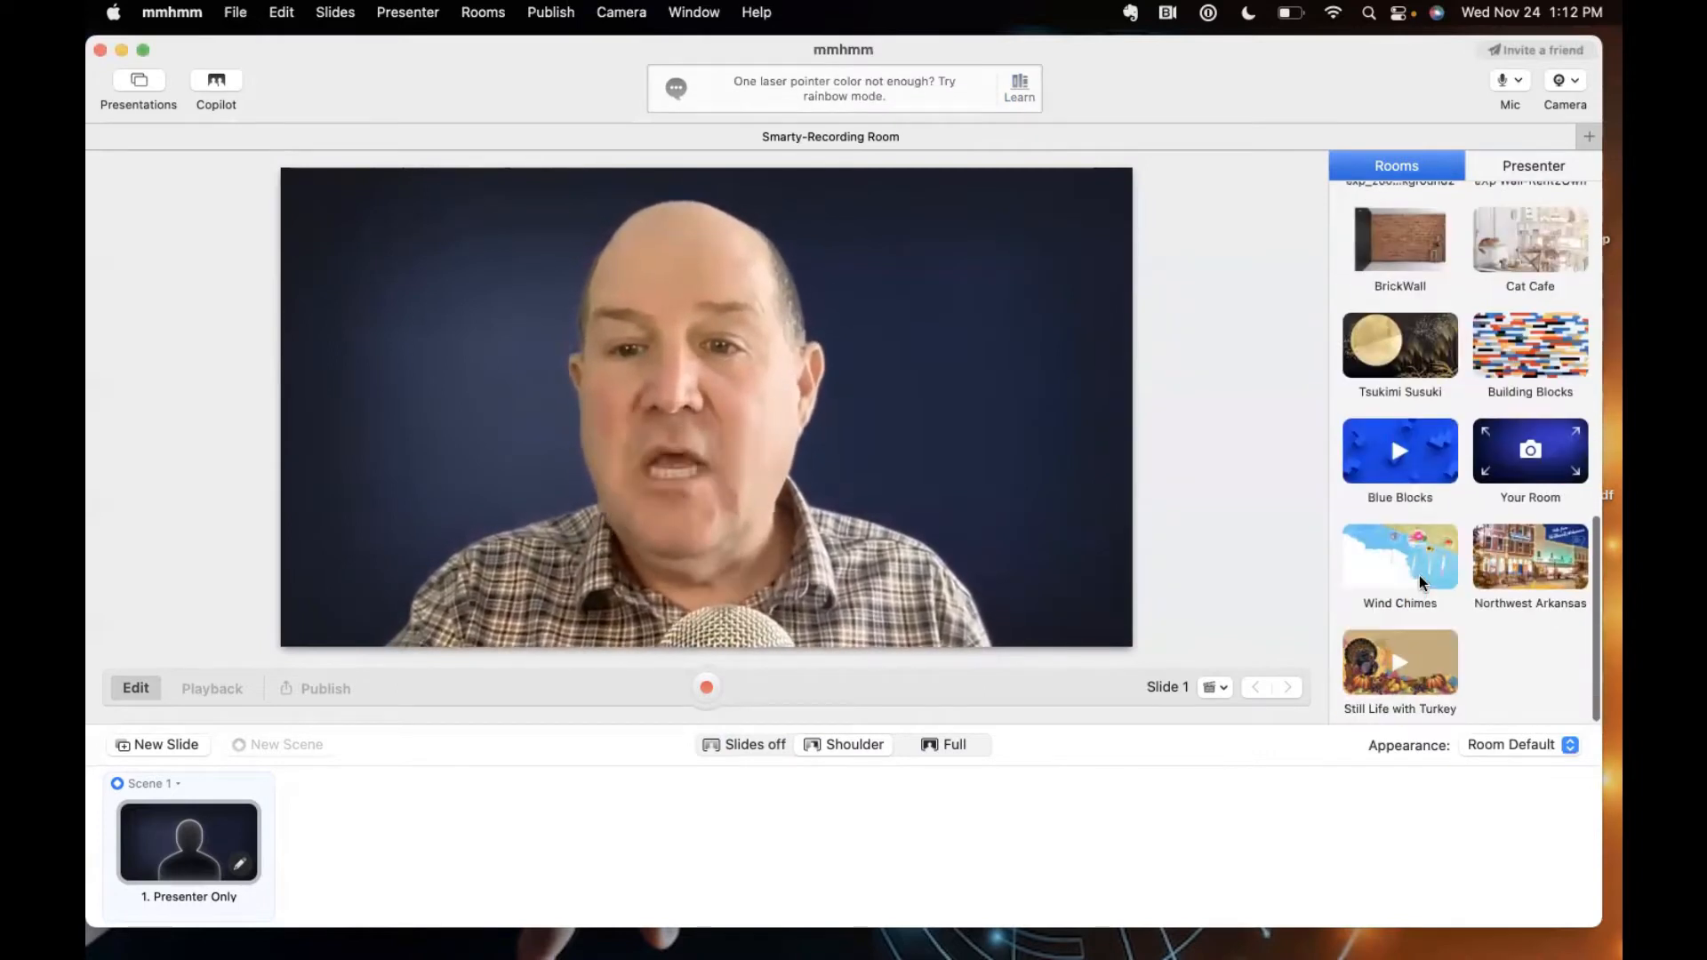
left_click(1381, 672)
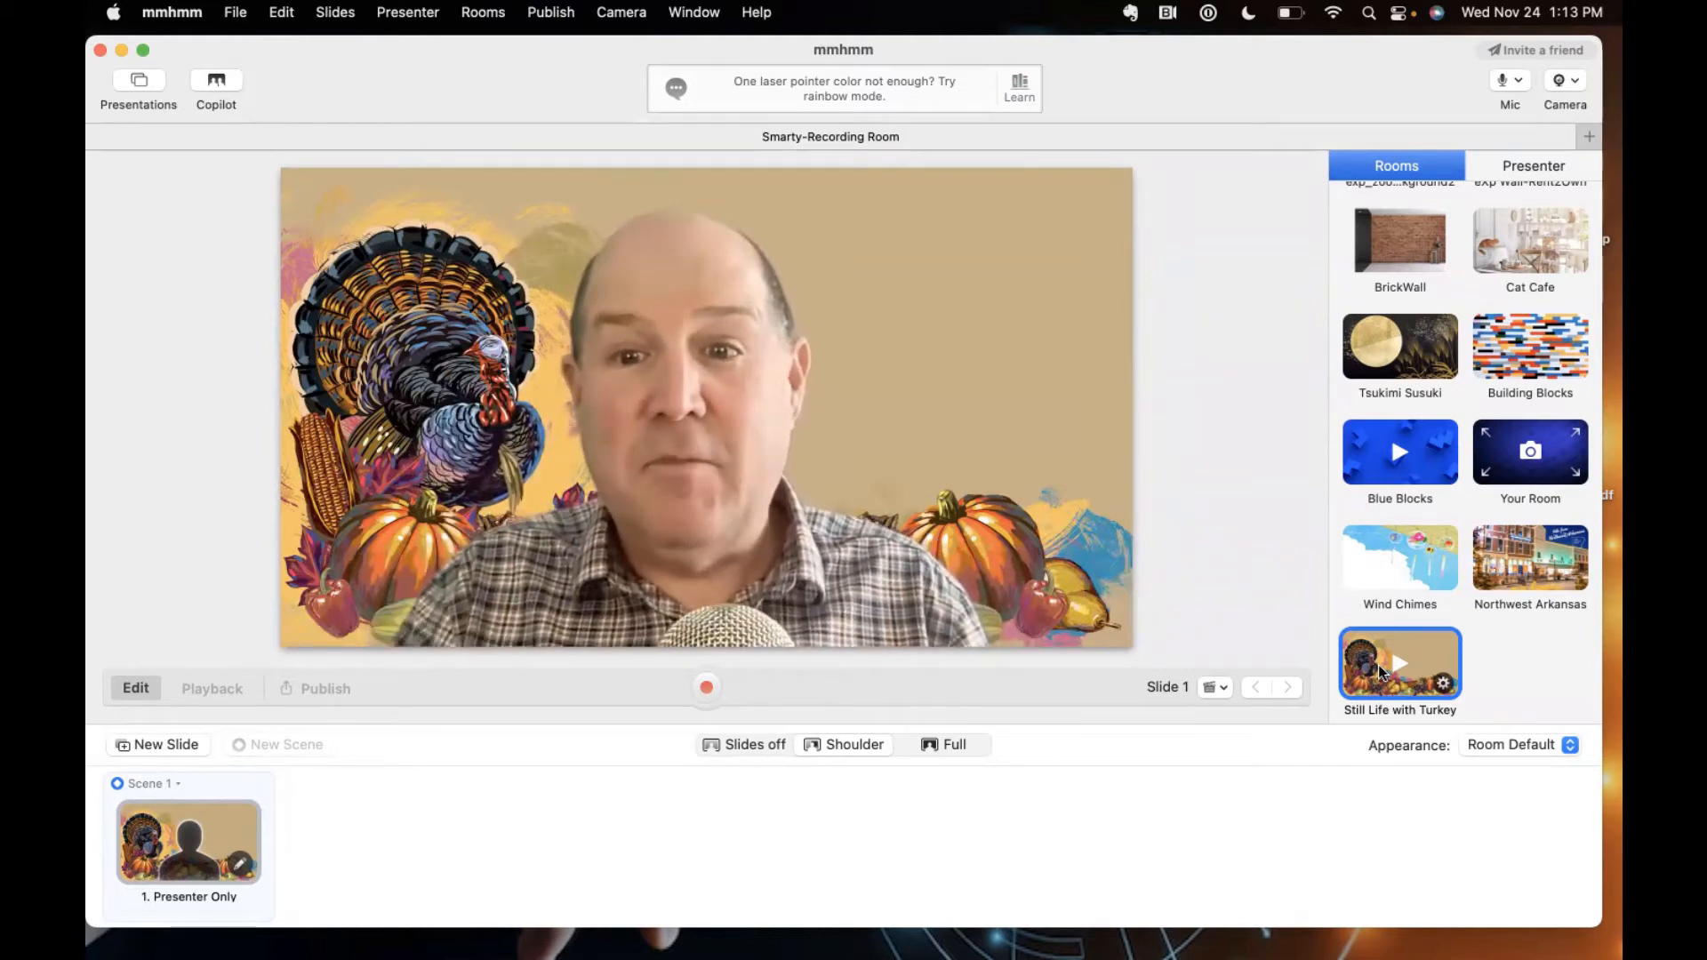
Try the Blue Blocks room as the background and switch back to the Plain Black room
left_click(1369, 425)
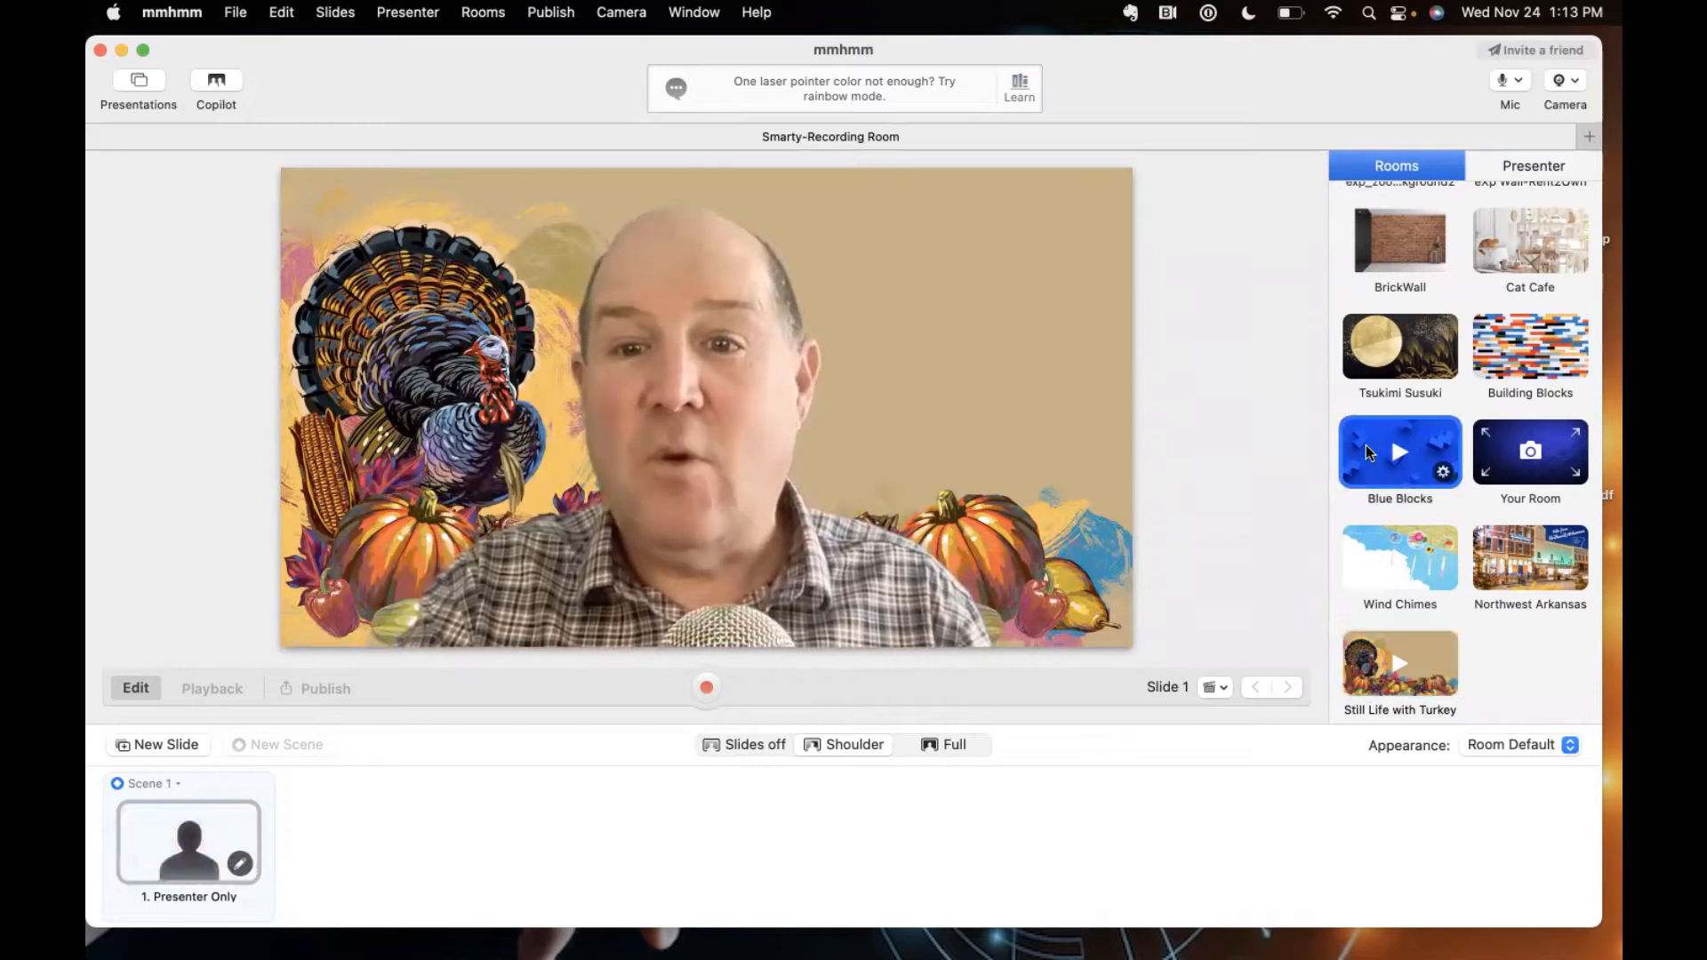
scroll(1387, 377, "up", 2)
scroll(1384, 375, "up", 8)
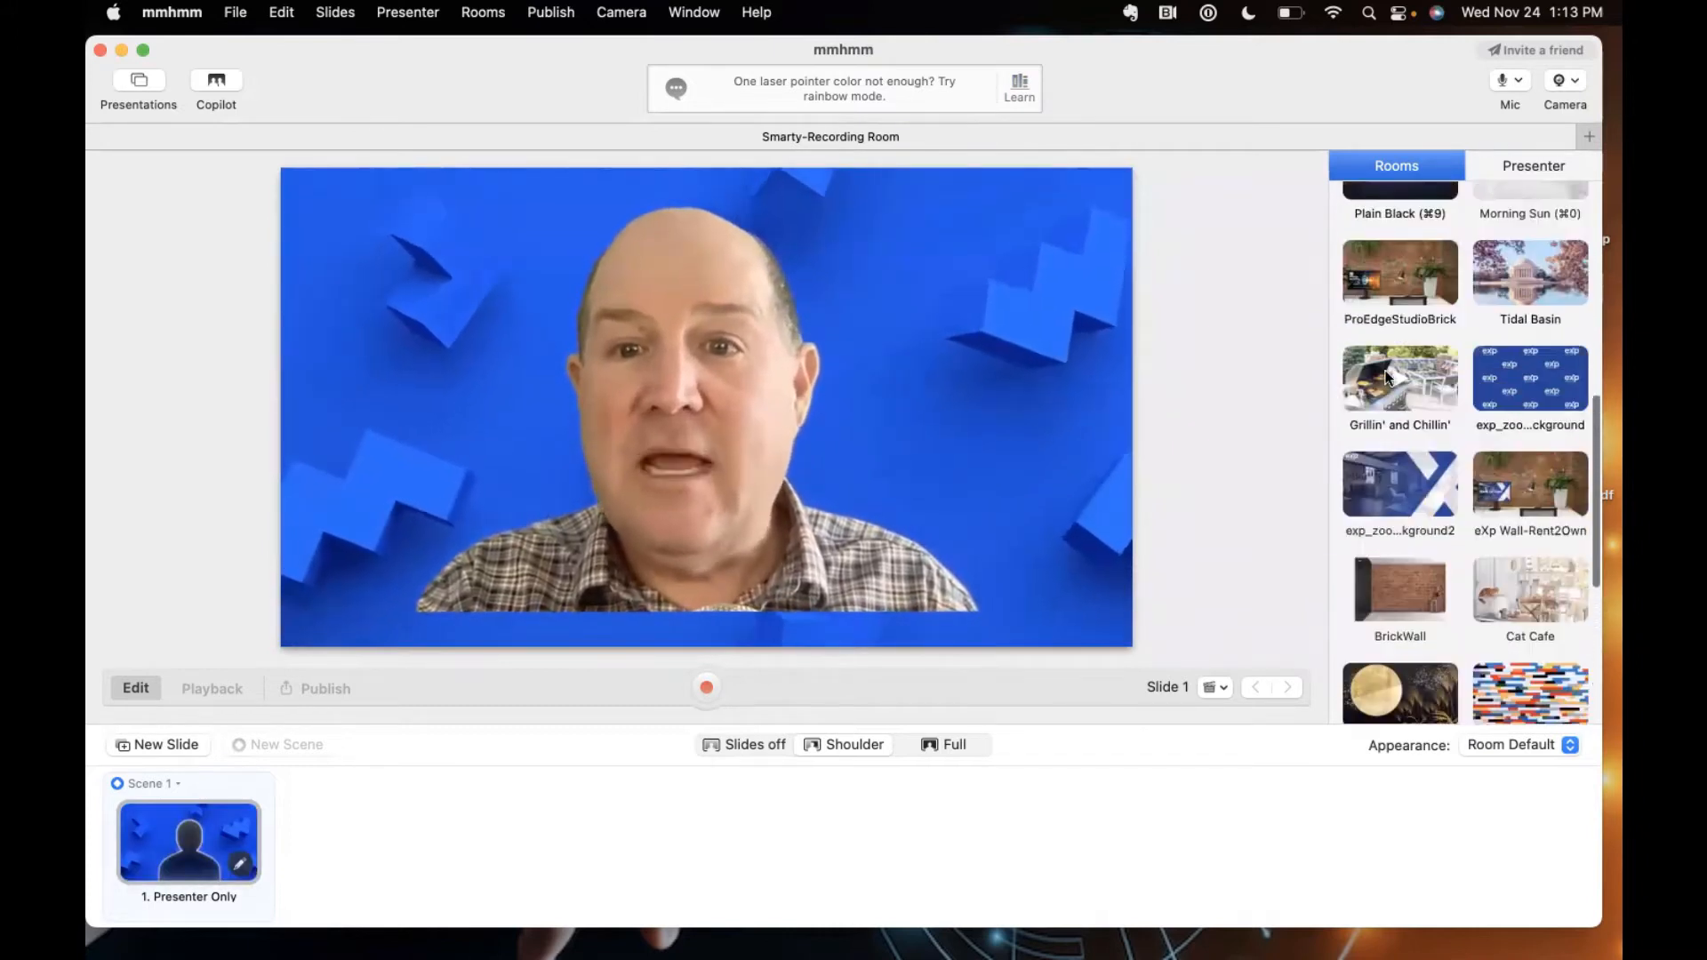
left_click(1389, 337)
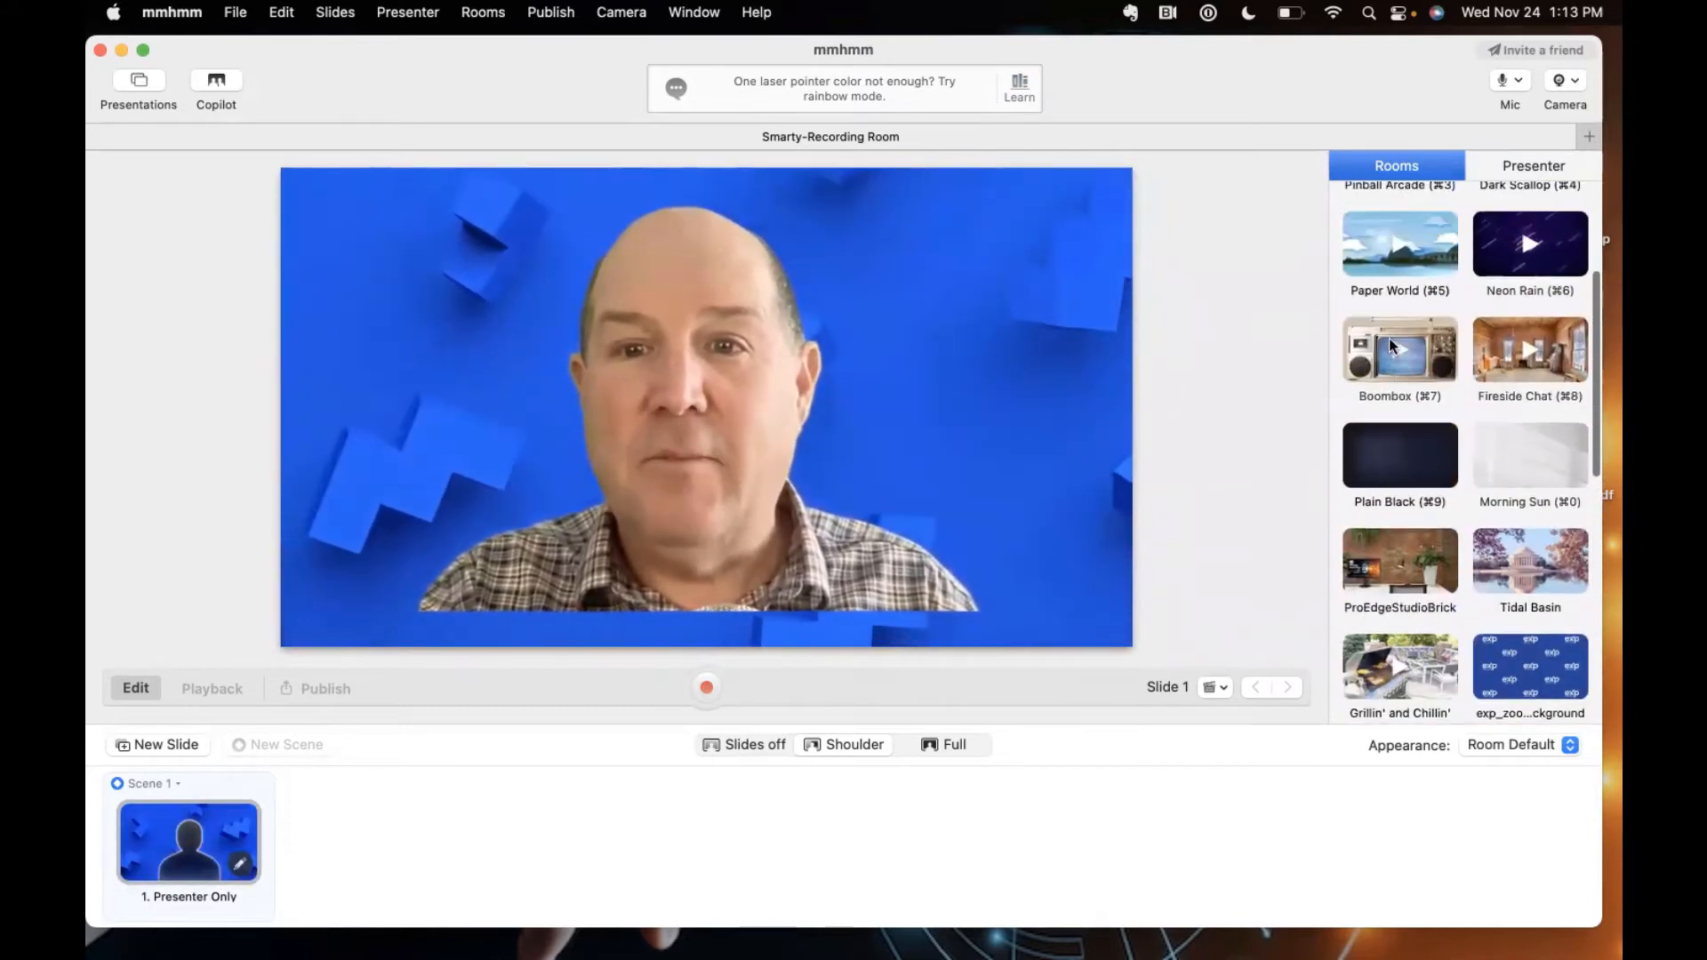
left_click(1401, 440)
scroll(1401, 440, "down", 4)
scroll(1402, 442, "up", 3)
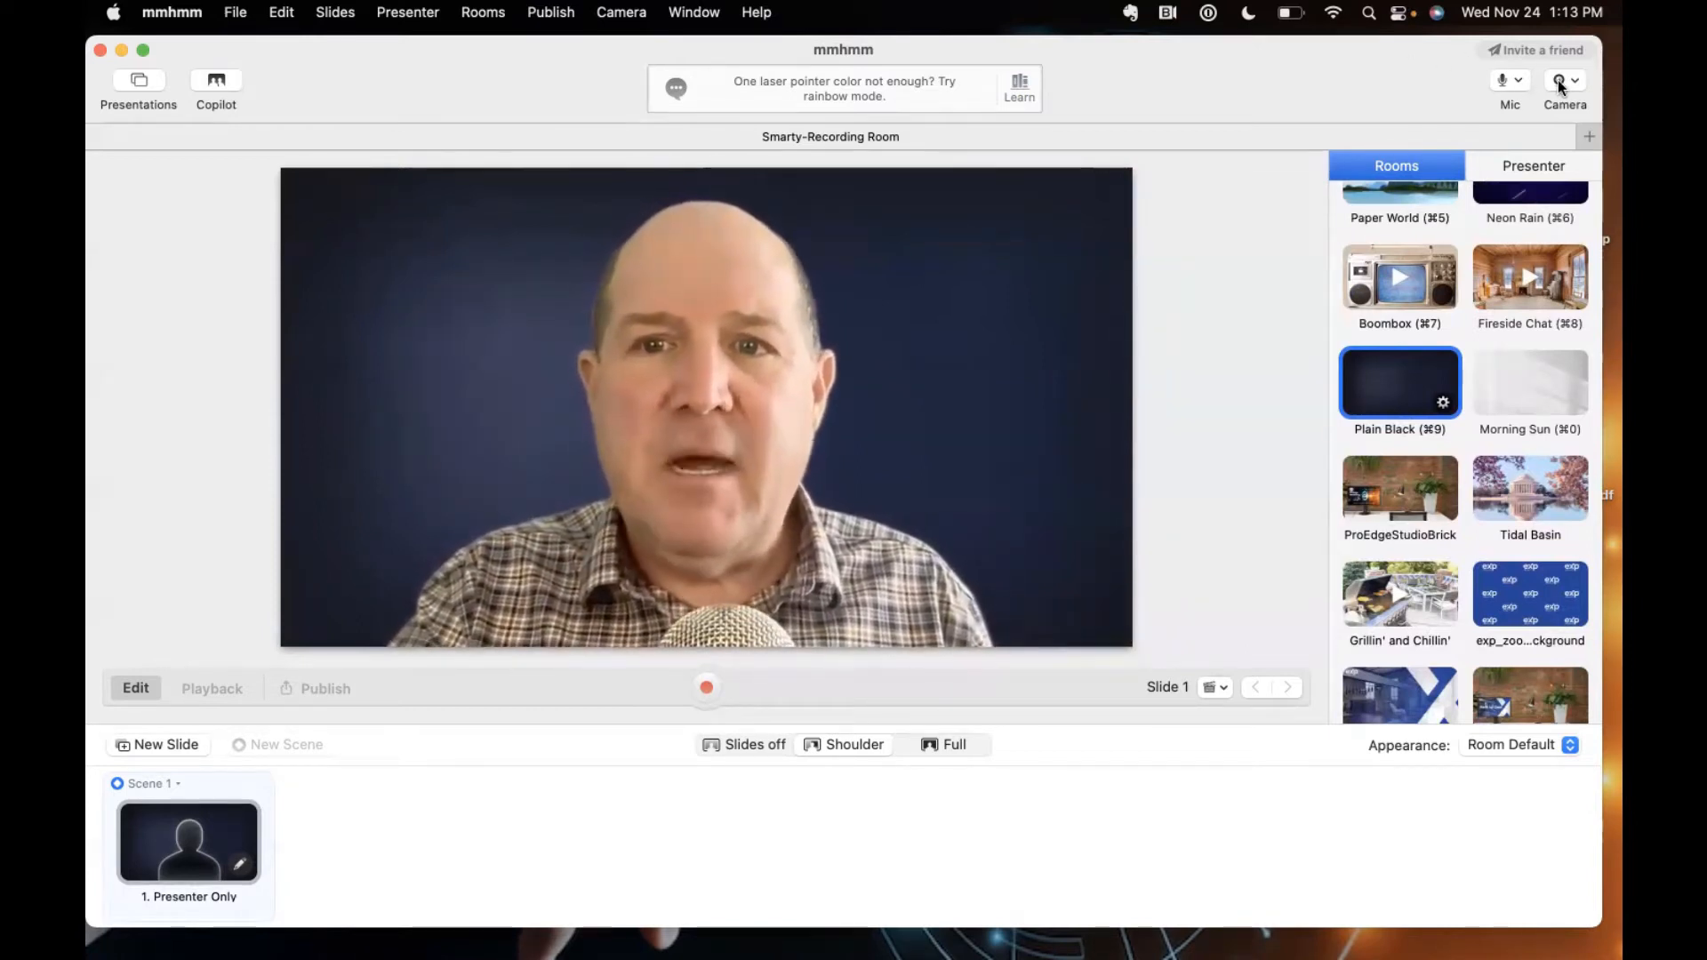
Review the microphone options and the list of available cameras, keeping the selected devices
left_click(1517, 81)
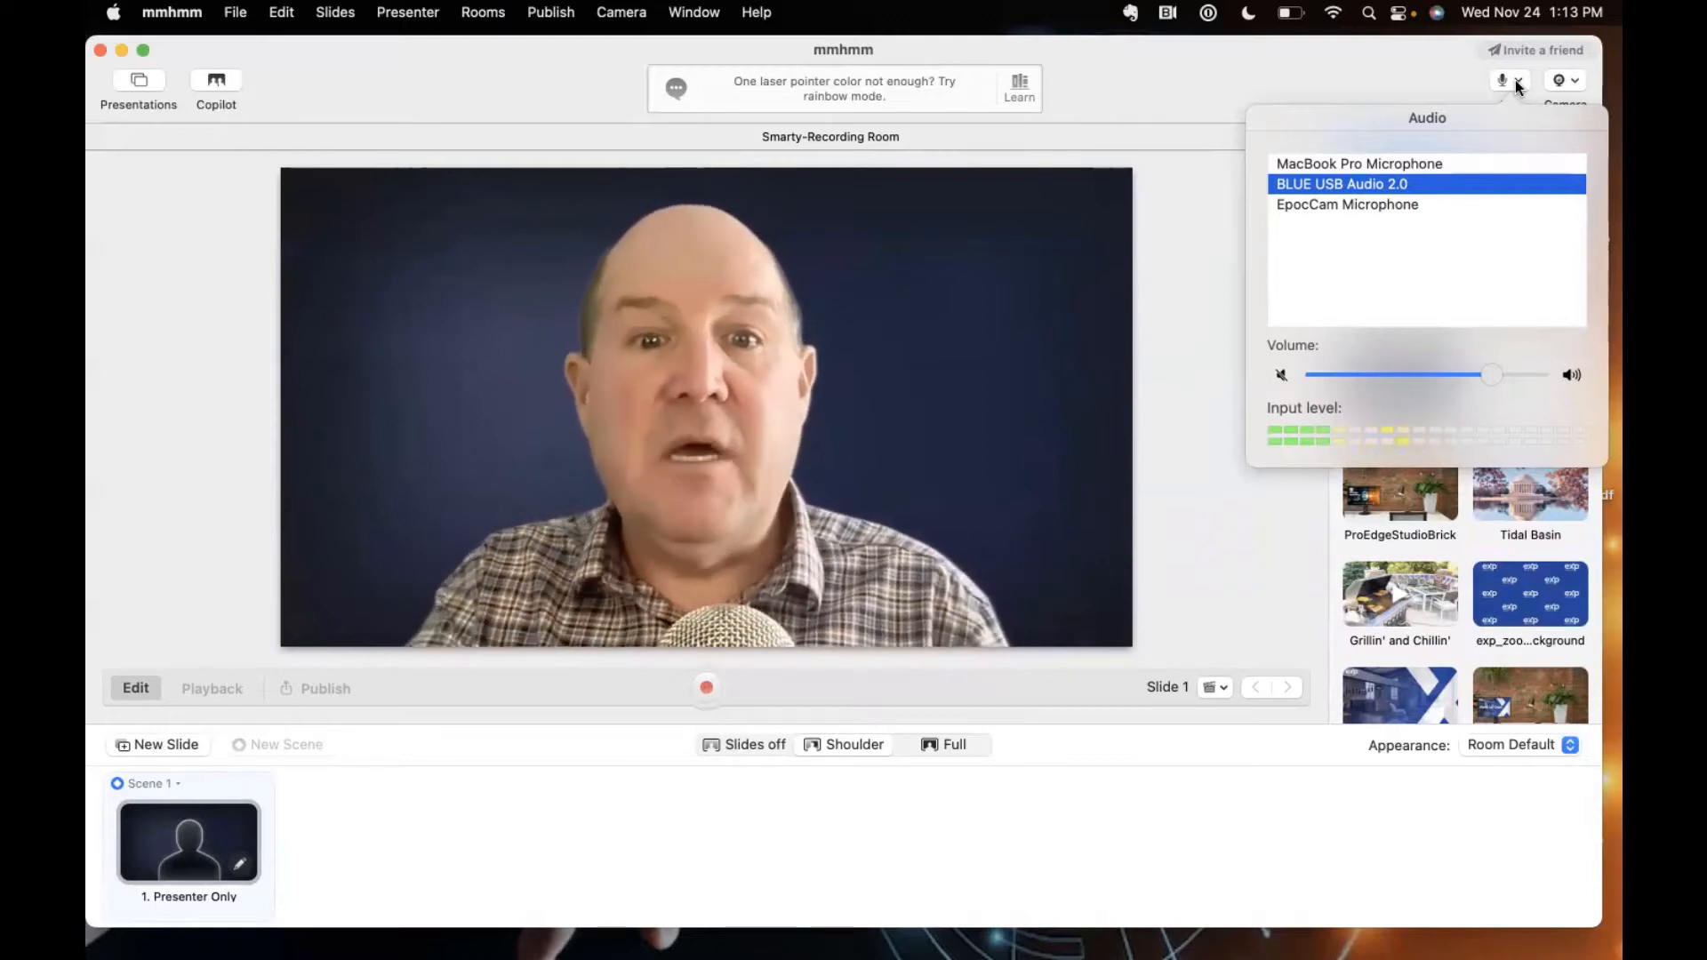
left_click(1575, 80)
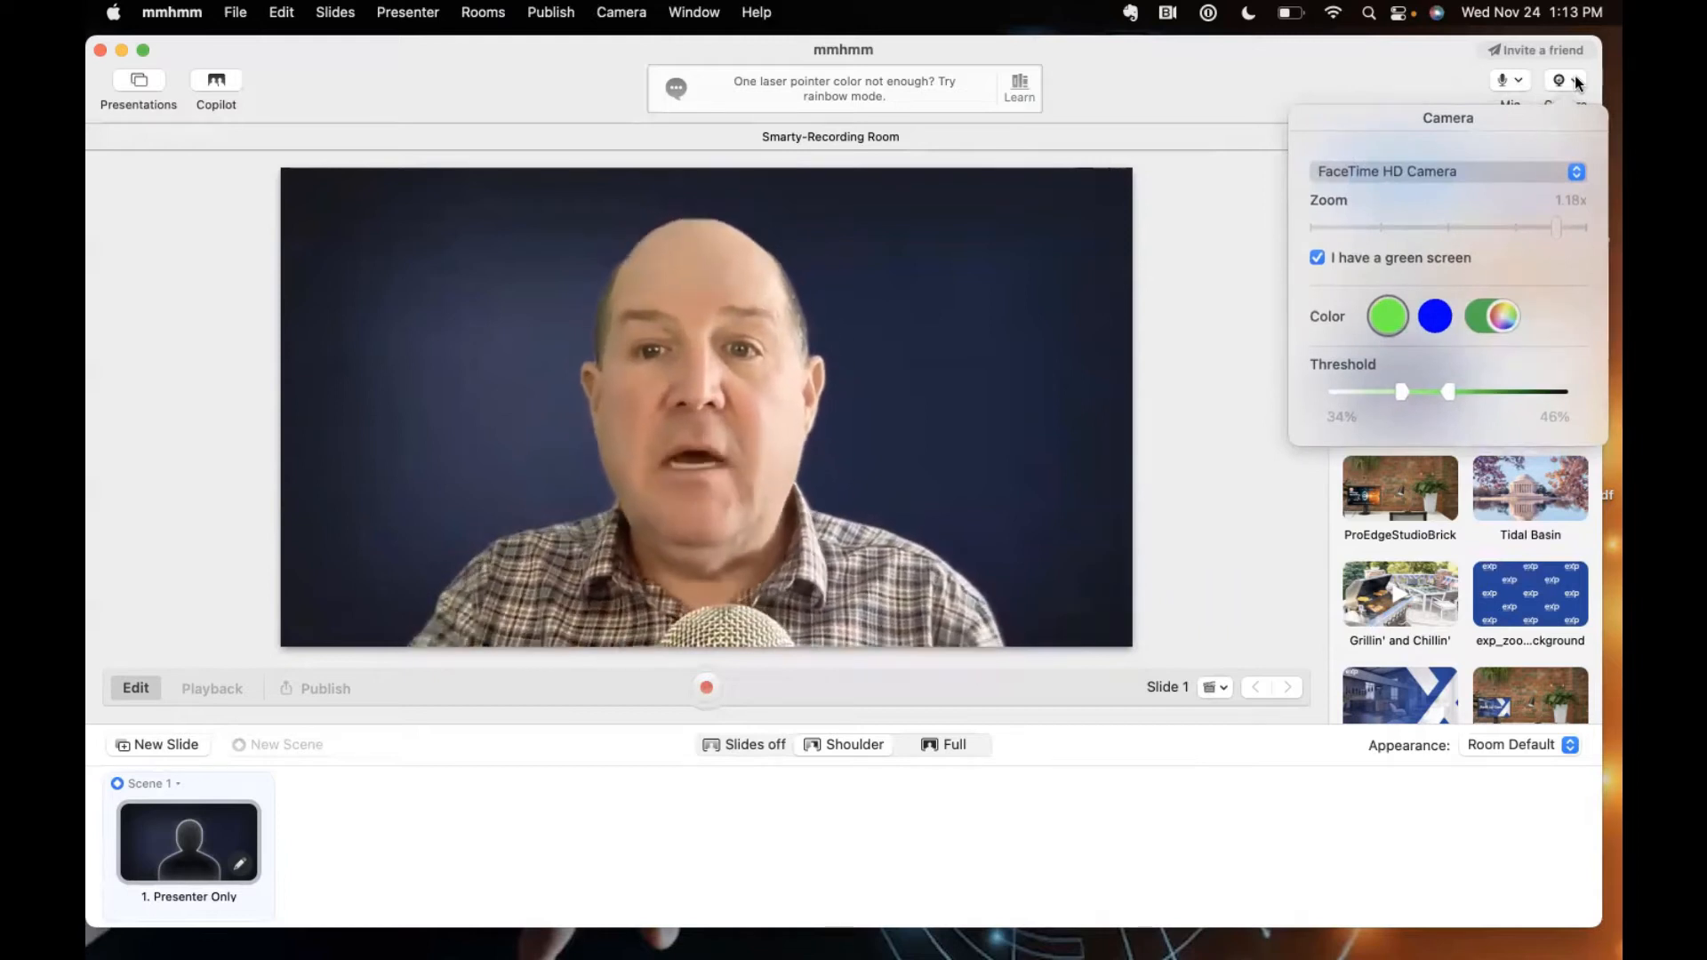
left_click(1417, 172)
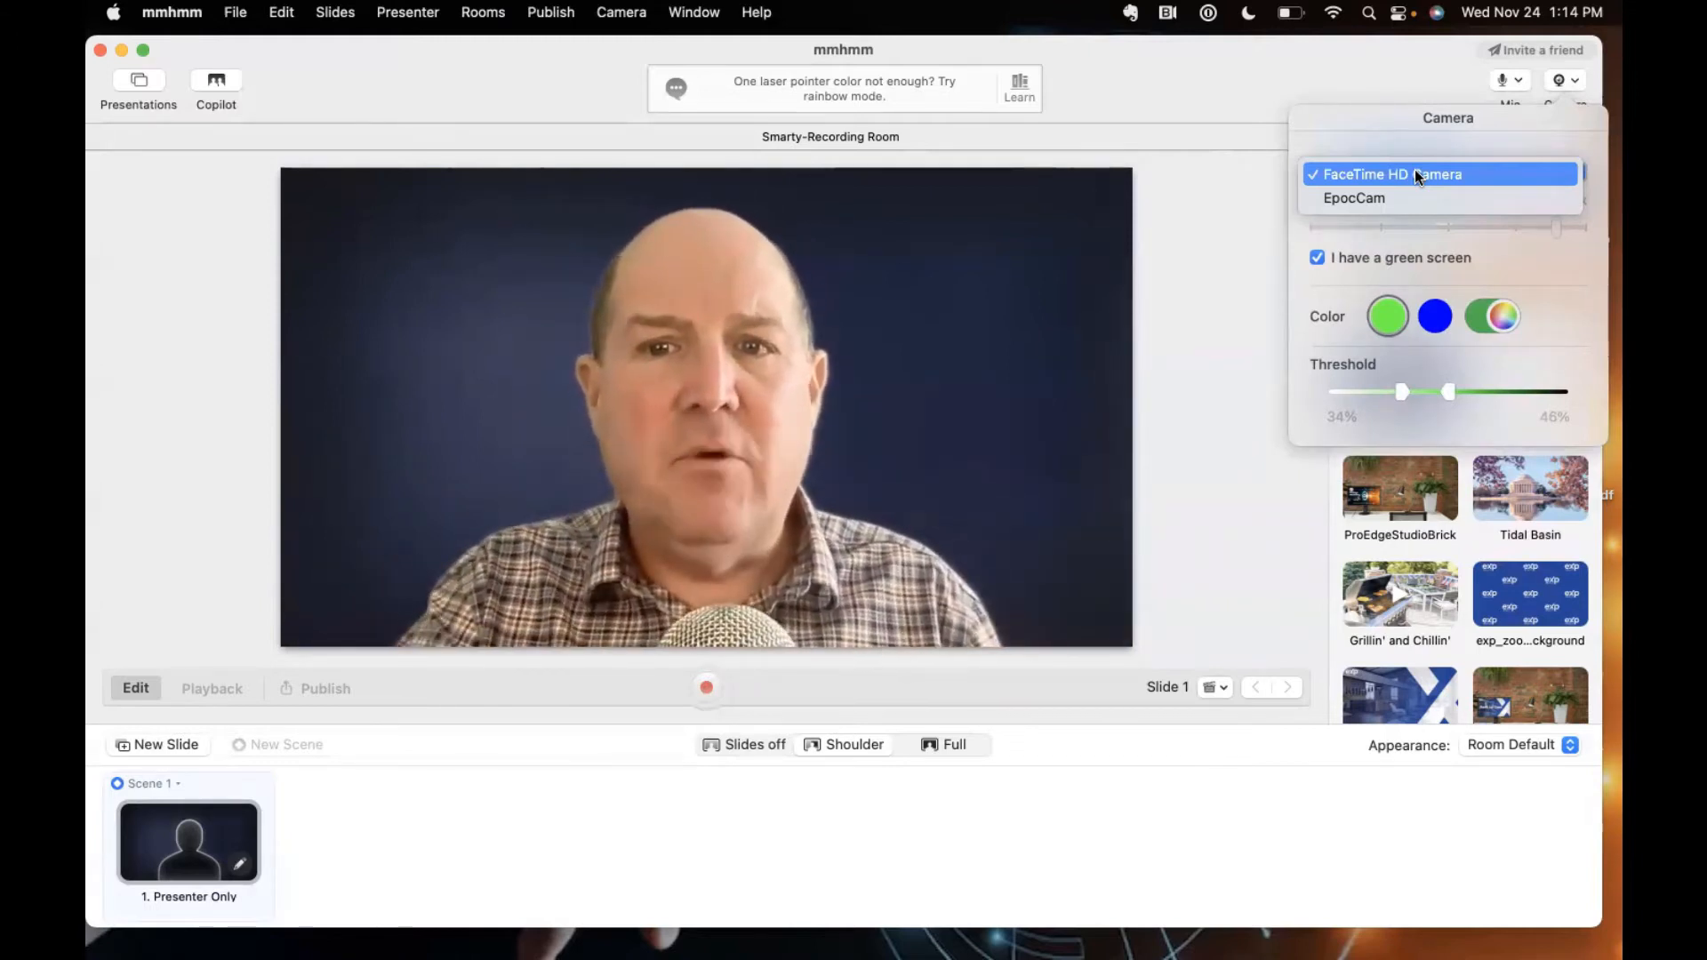
left_click(1231, 240)
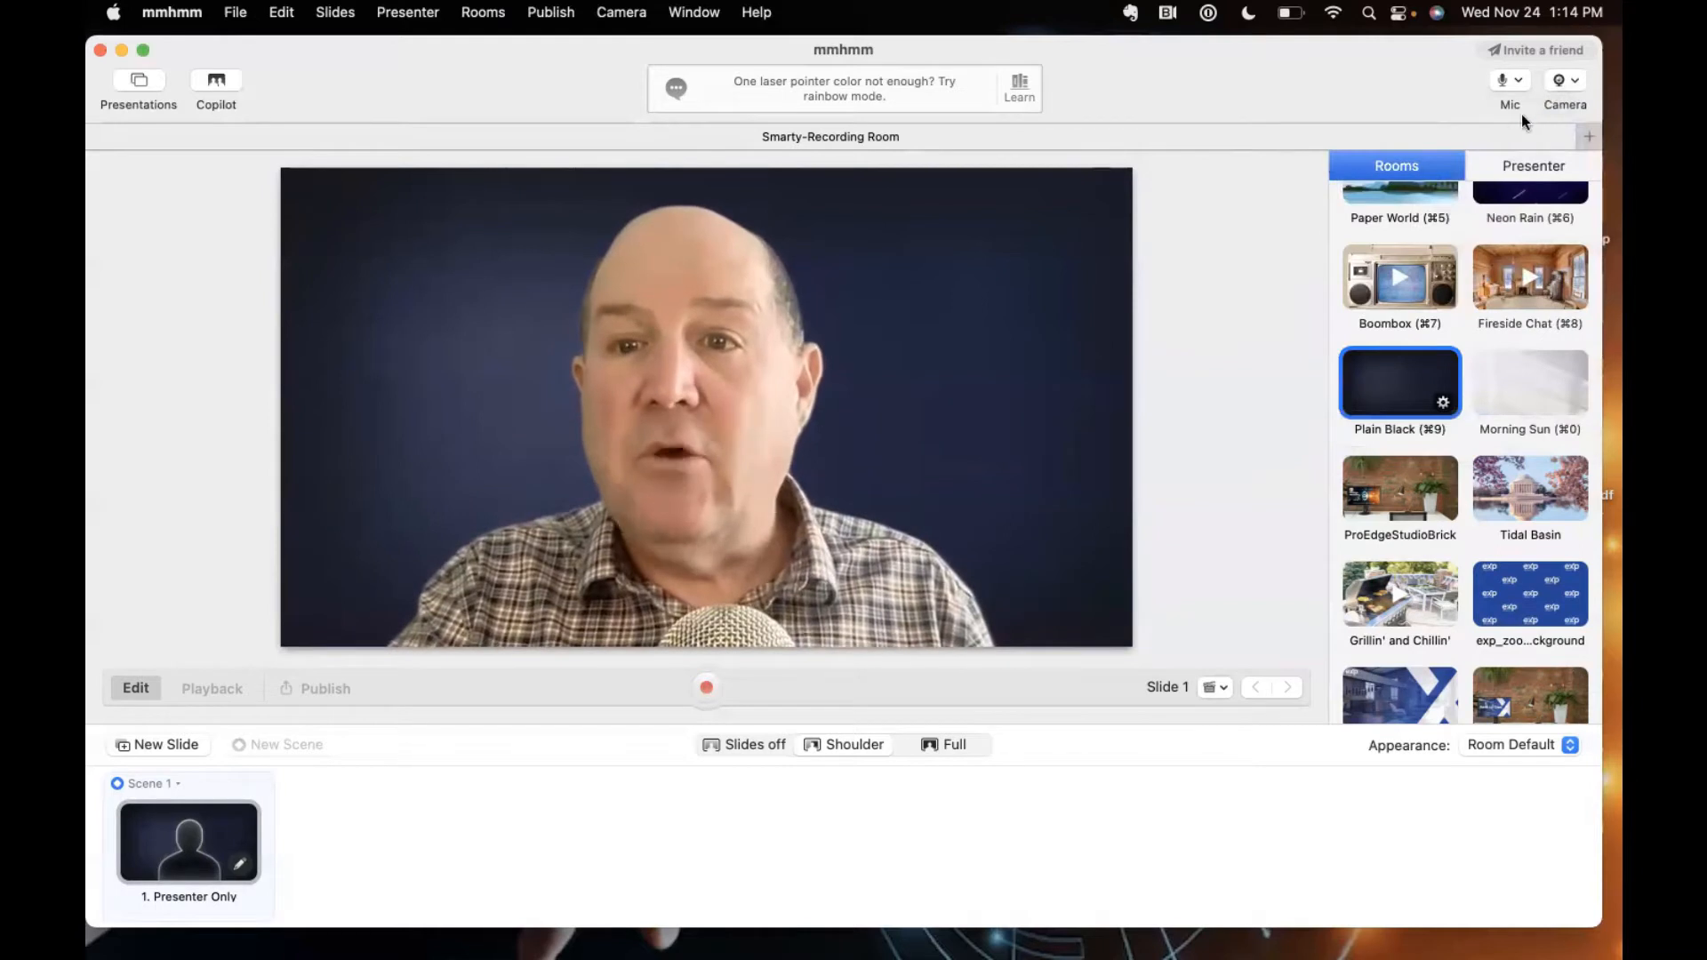
Toggle the camera's green screen setting off and on, and try blue as the key color before restoring green
left_click(1558, 83)
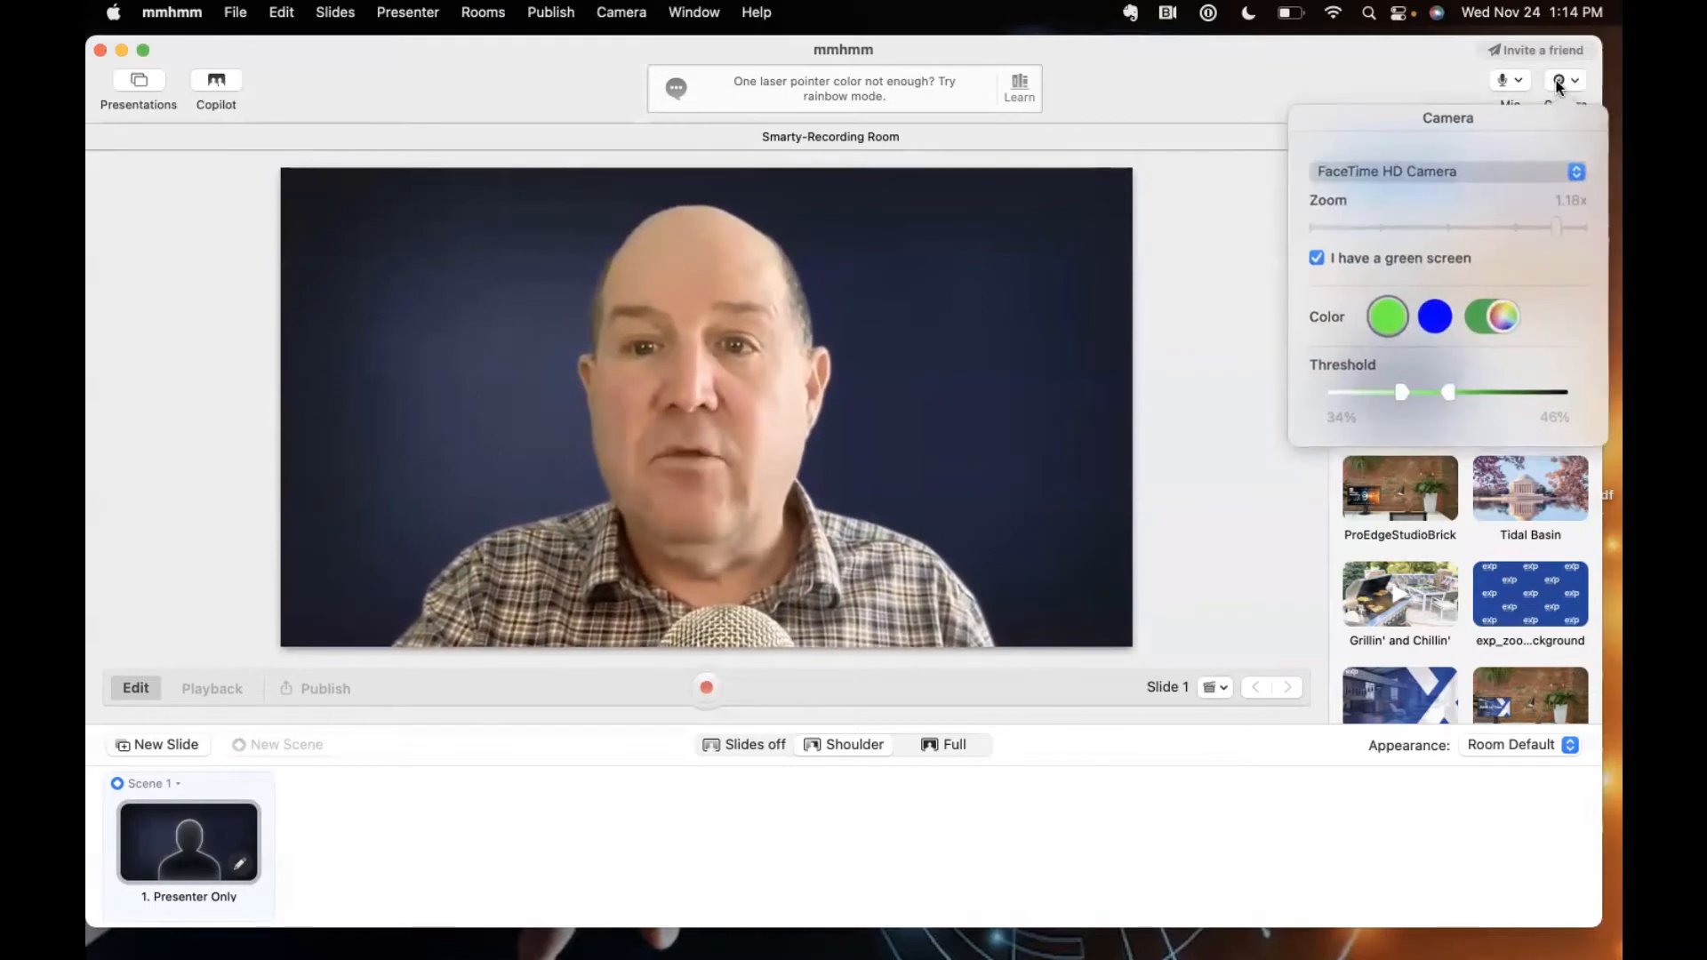
left_click(1337, 258)
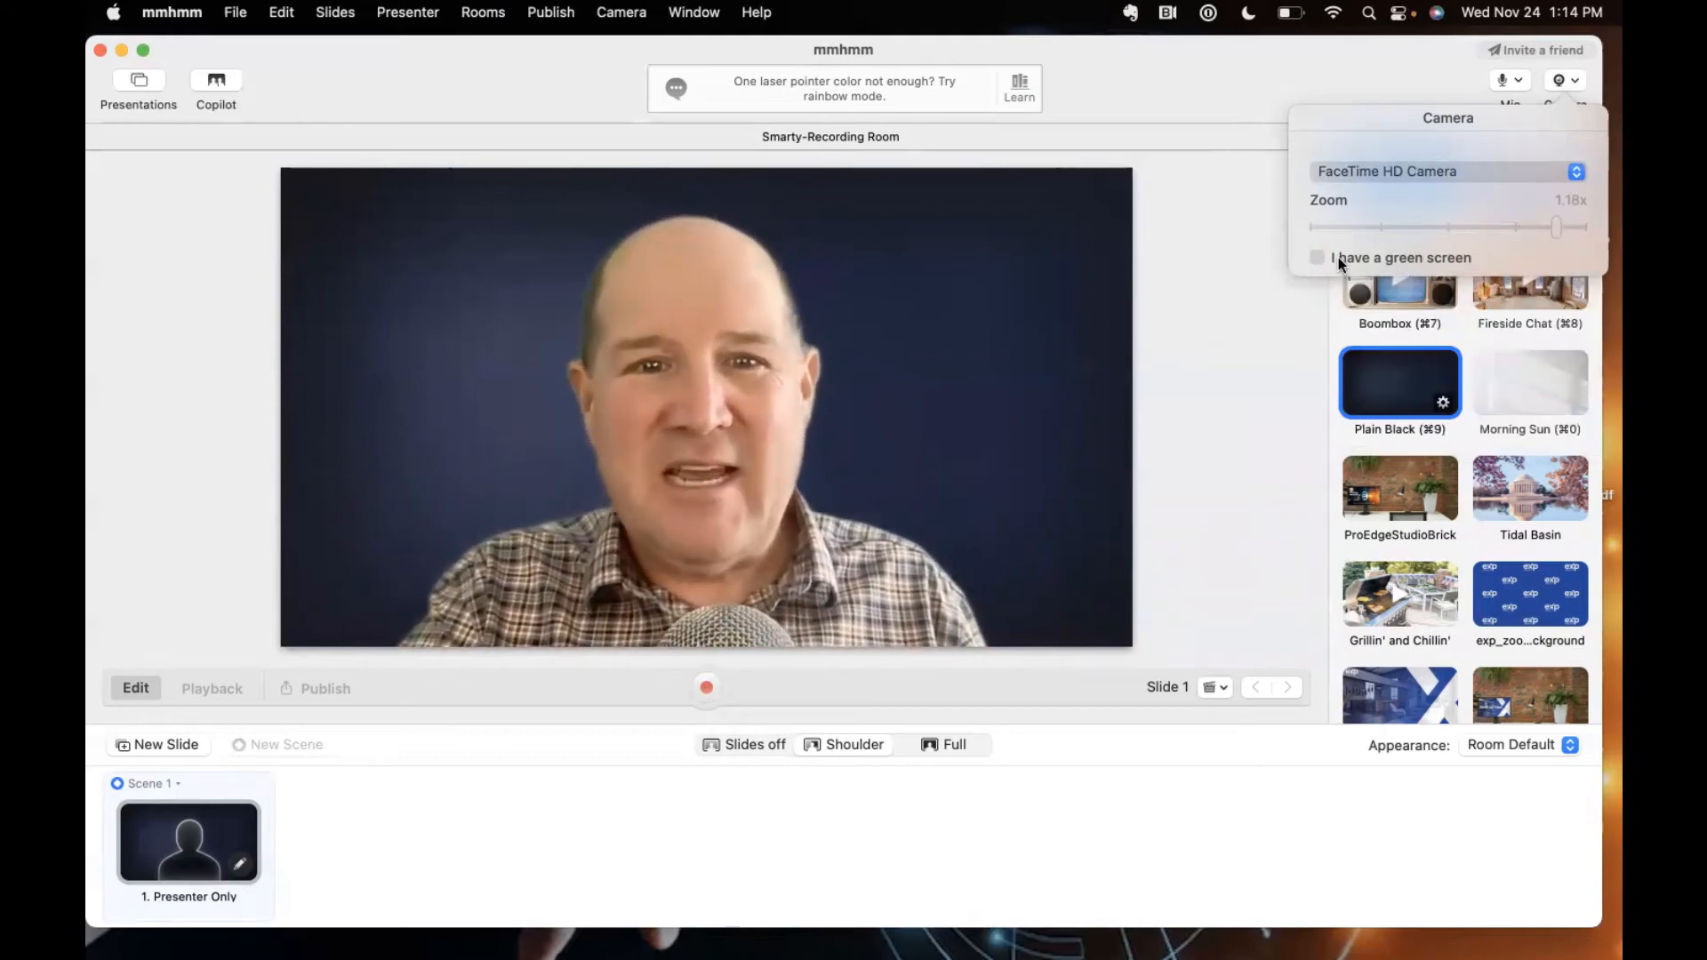
left_click(1337, 258)
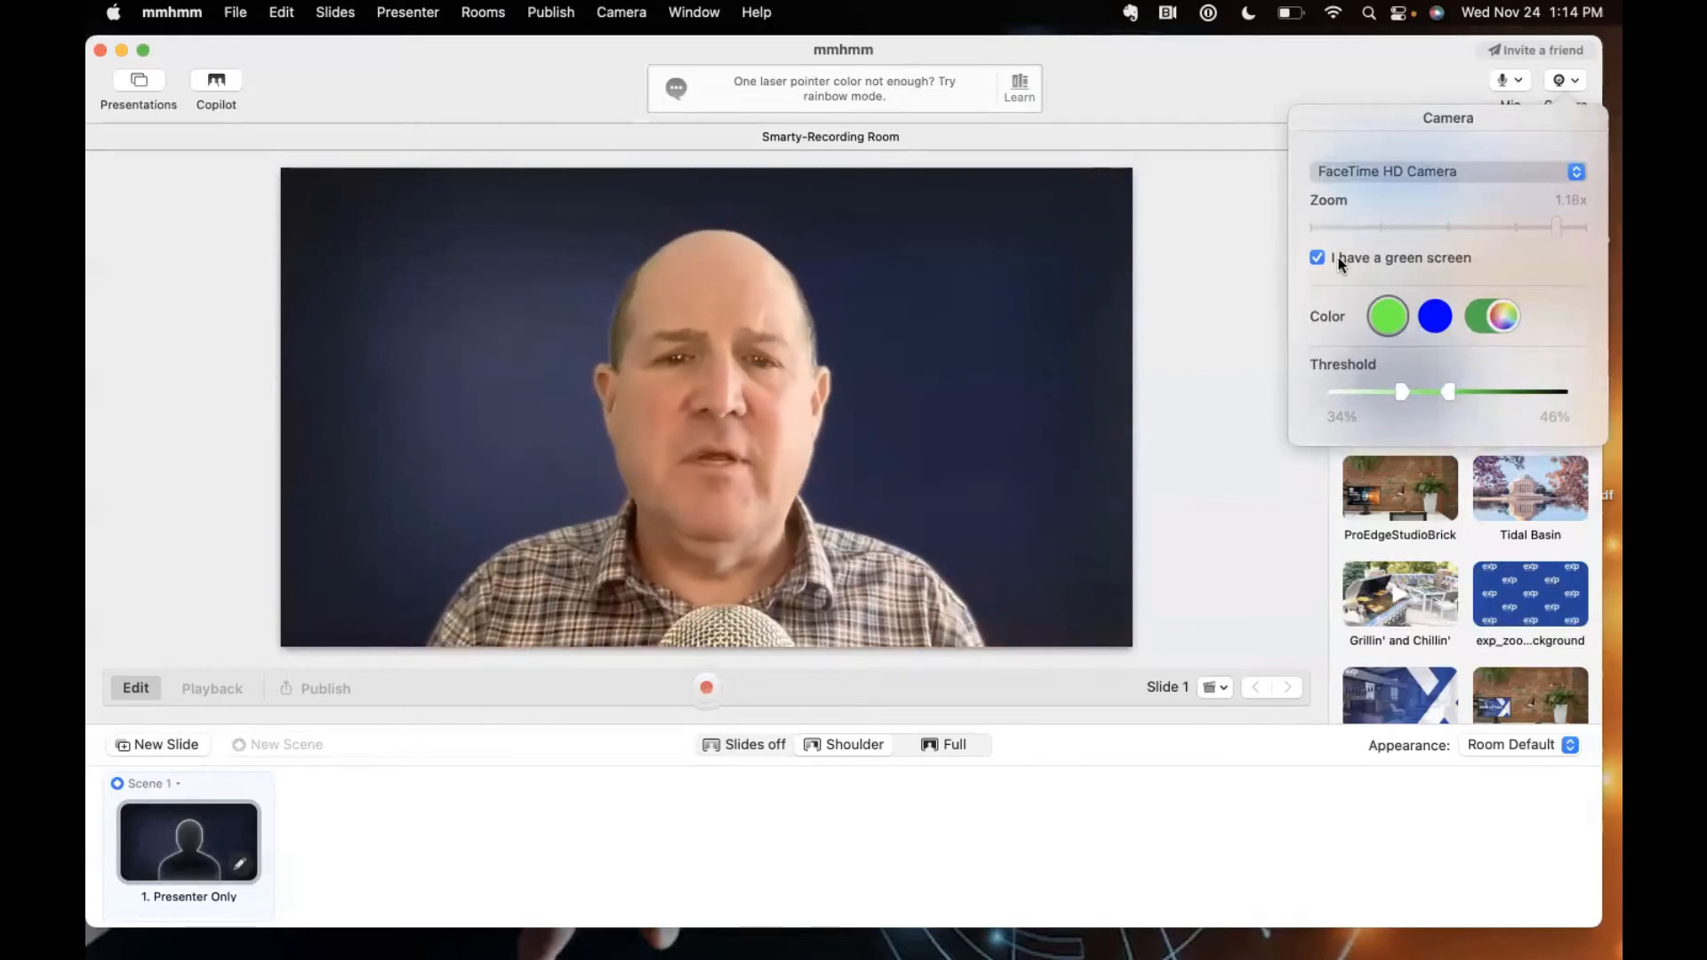
left_click(1422, 325)
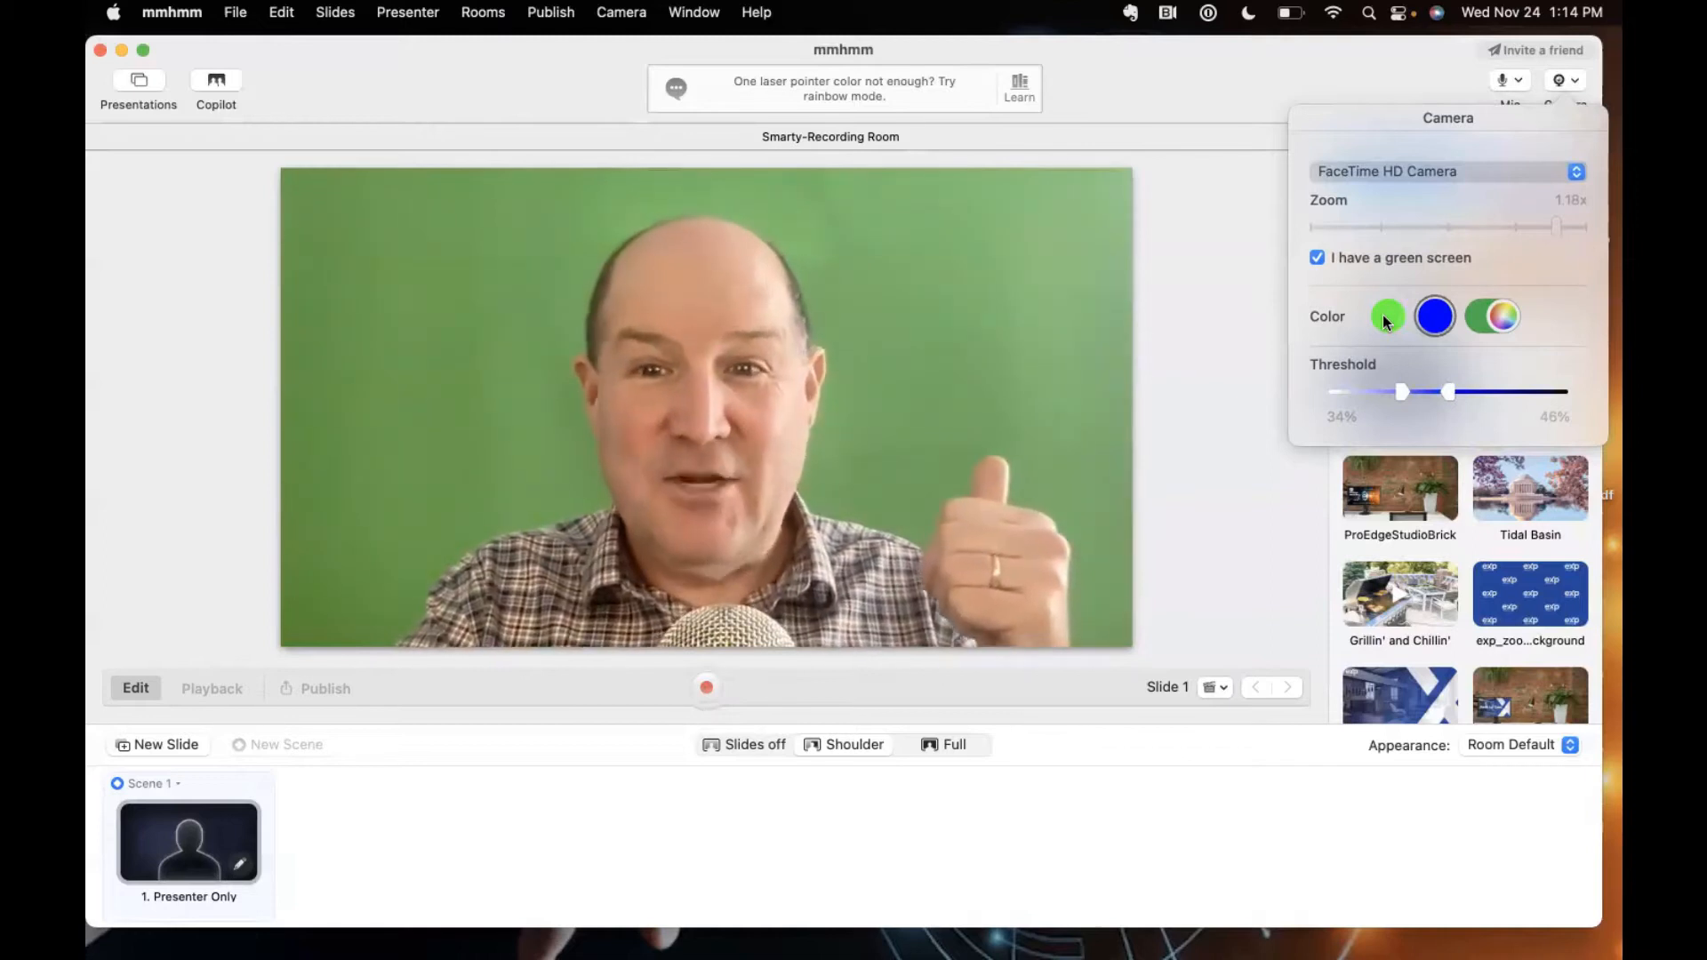
left_click(1383, 315)
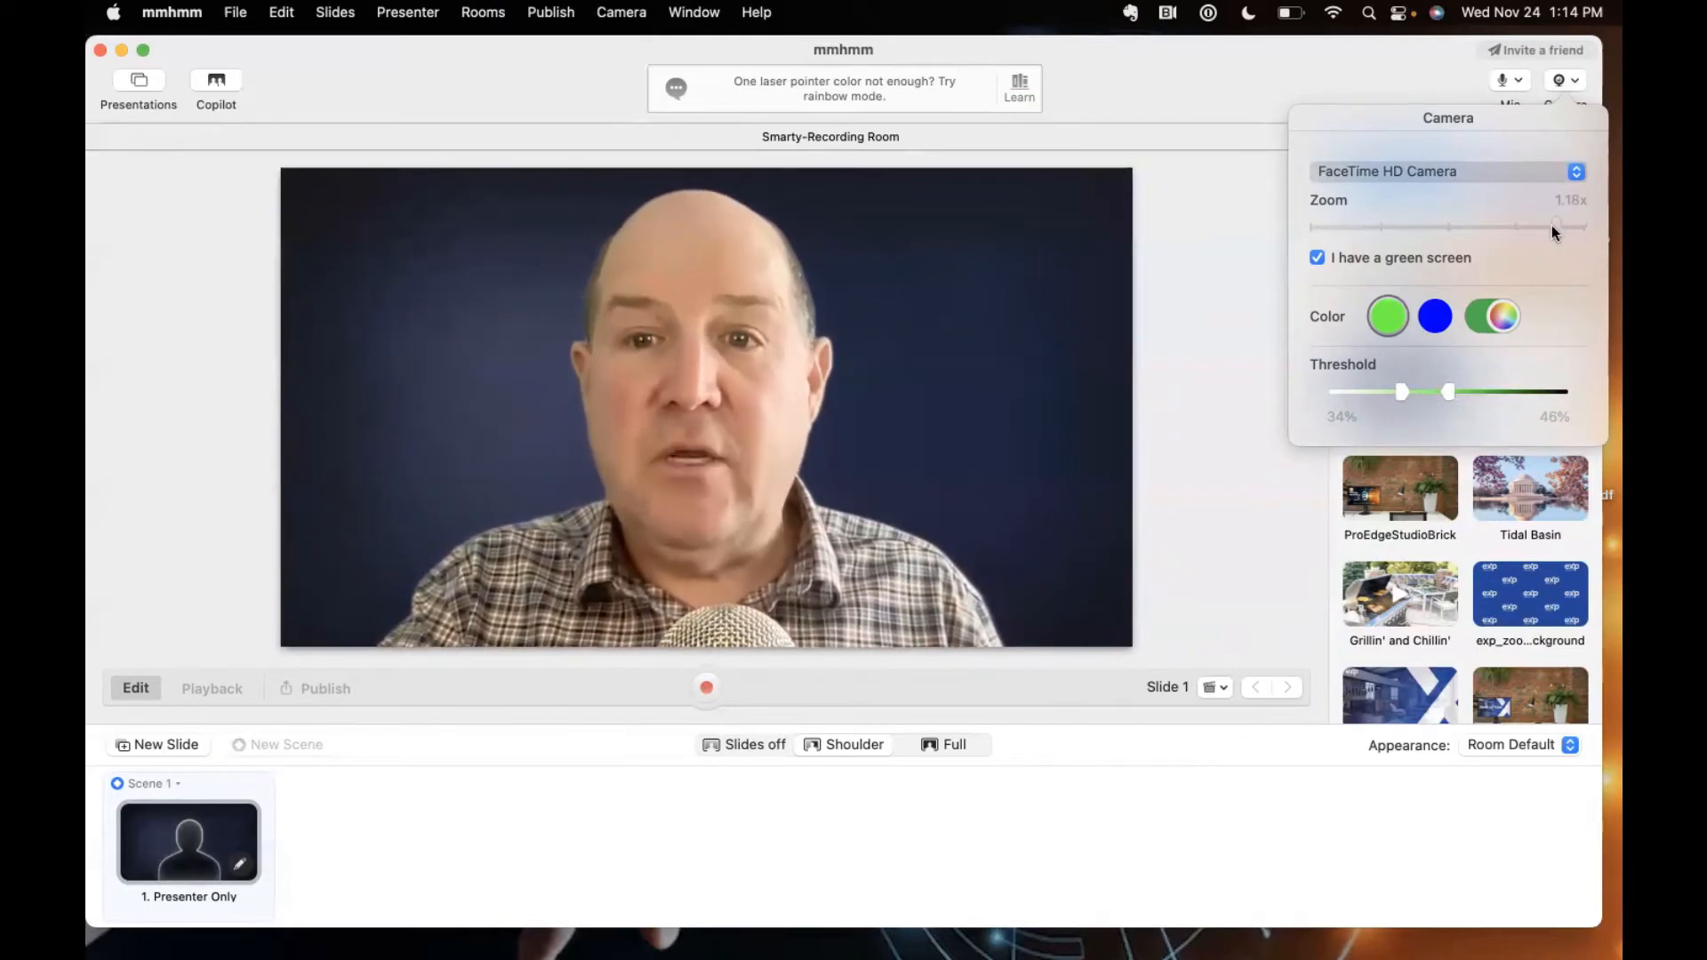
Set the camera zoom to 1.17x and the green screen thresholds to 40% and 43%
mouse_move(1548, 230)
left_mouse_down()
mouse_move(1475, 229)
mouse_move(1551, 233)
left_mouse_up()
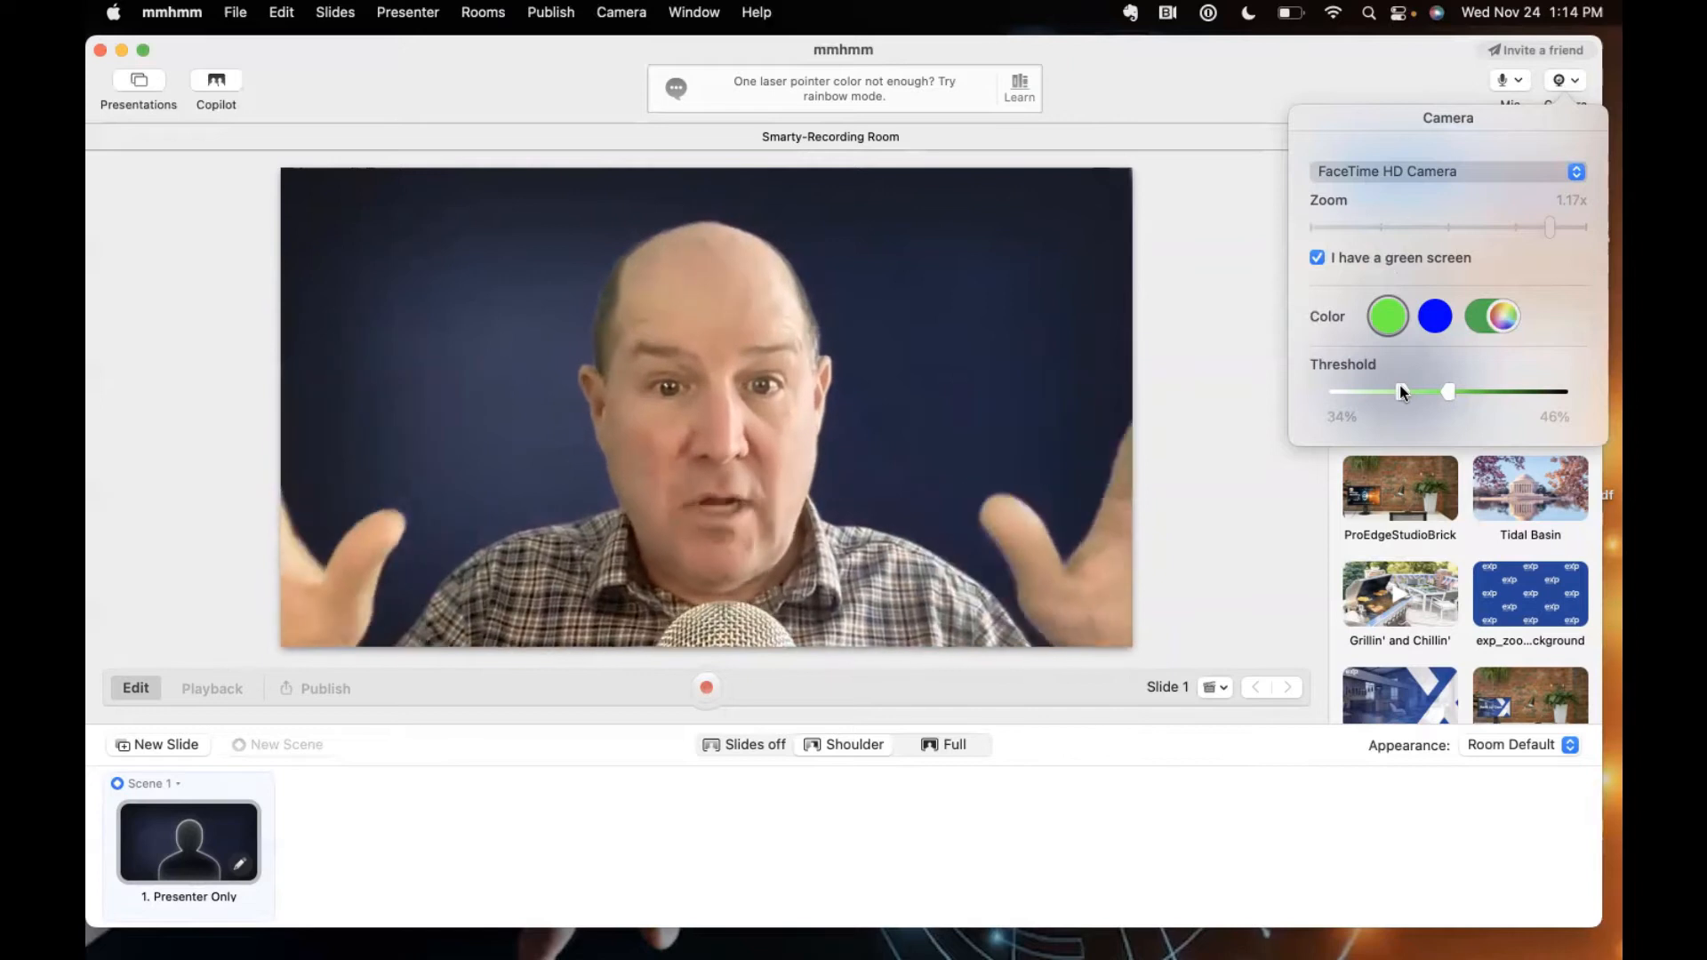
mouse_move(1410, 386)
left_mouse_down()
mouse_move(1428, 385)
mouse_move(1370, 381)
mouse_move(1408, 380)
left_mouse_up()
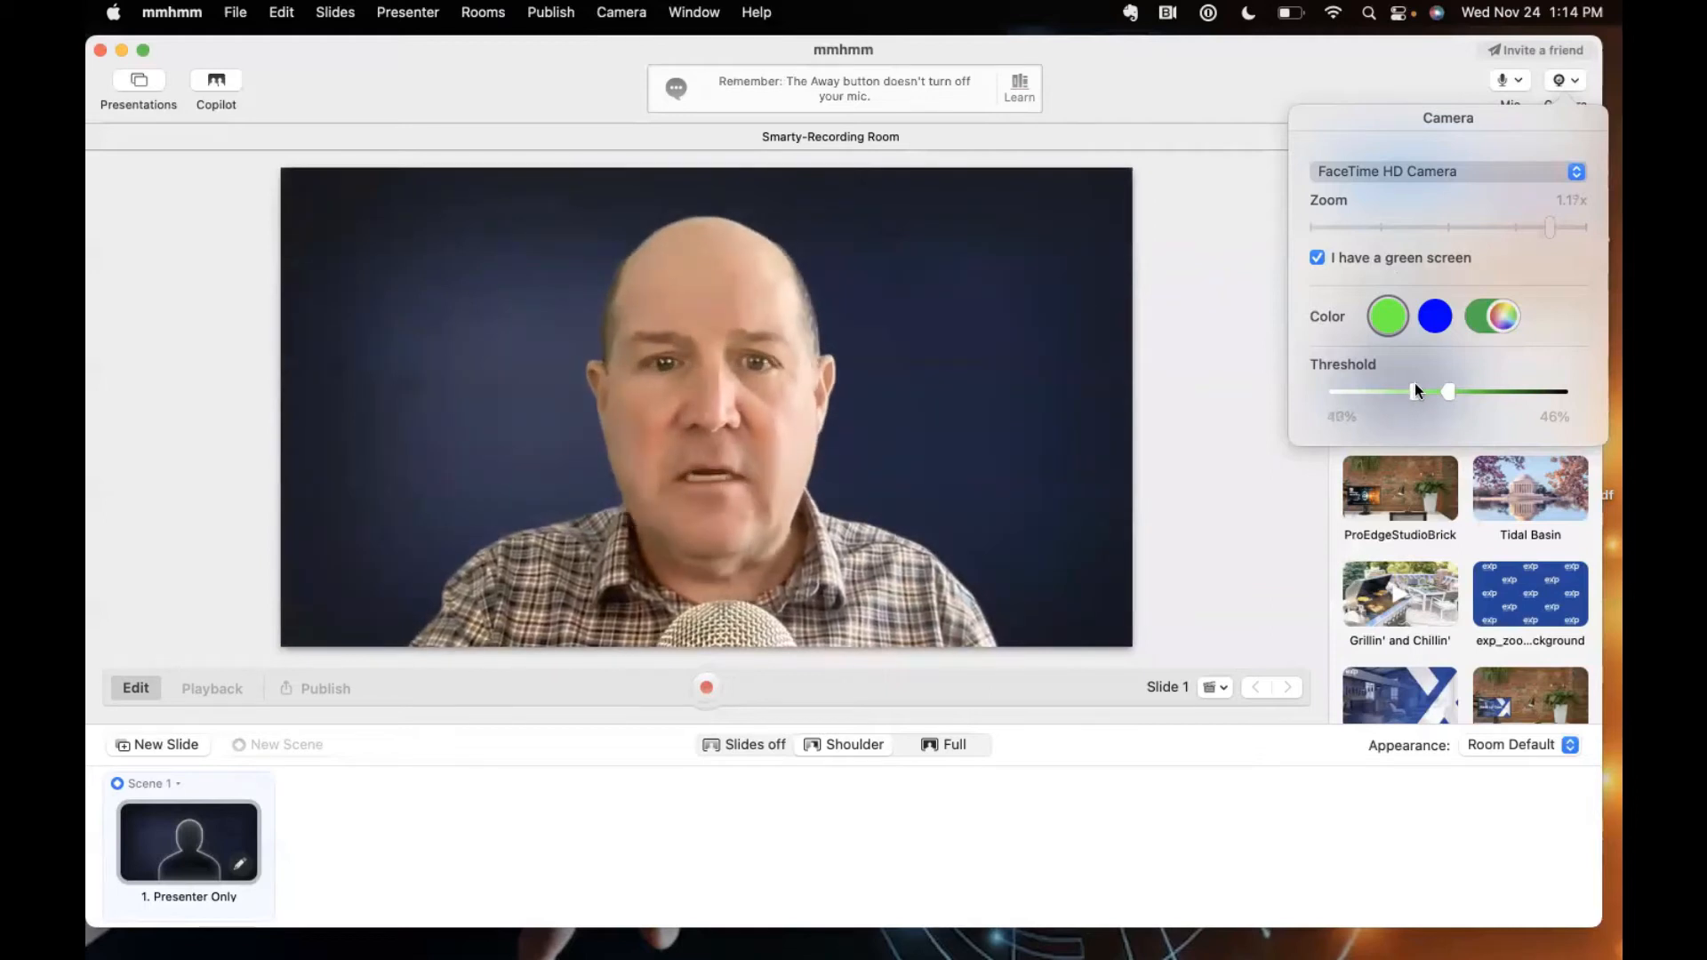
left_click_drag(1448, 389, 1454, 392)
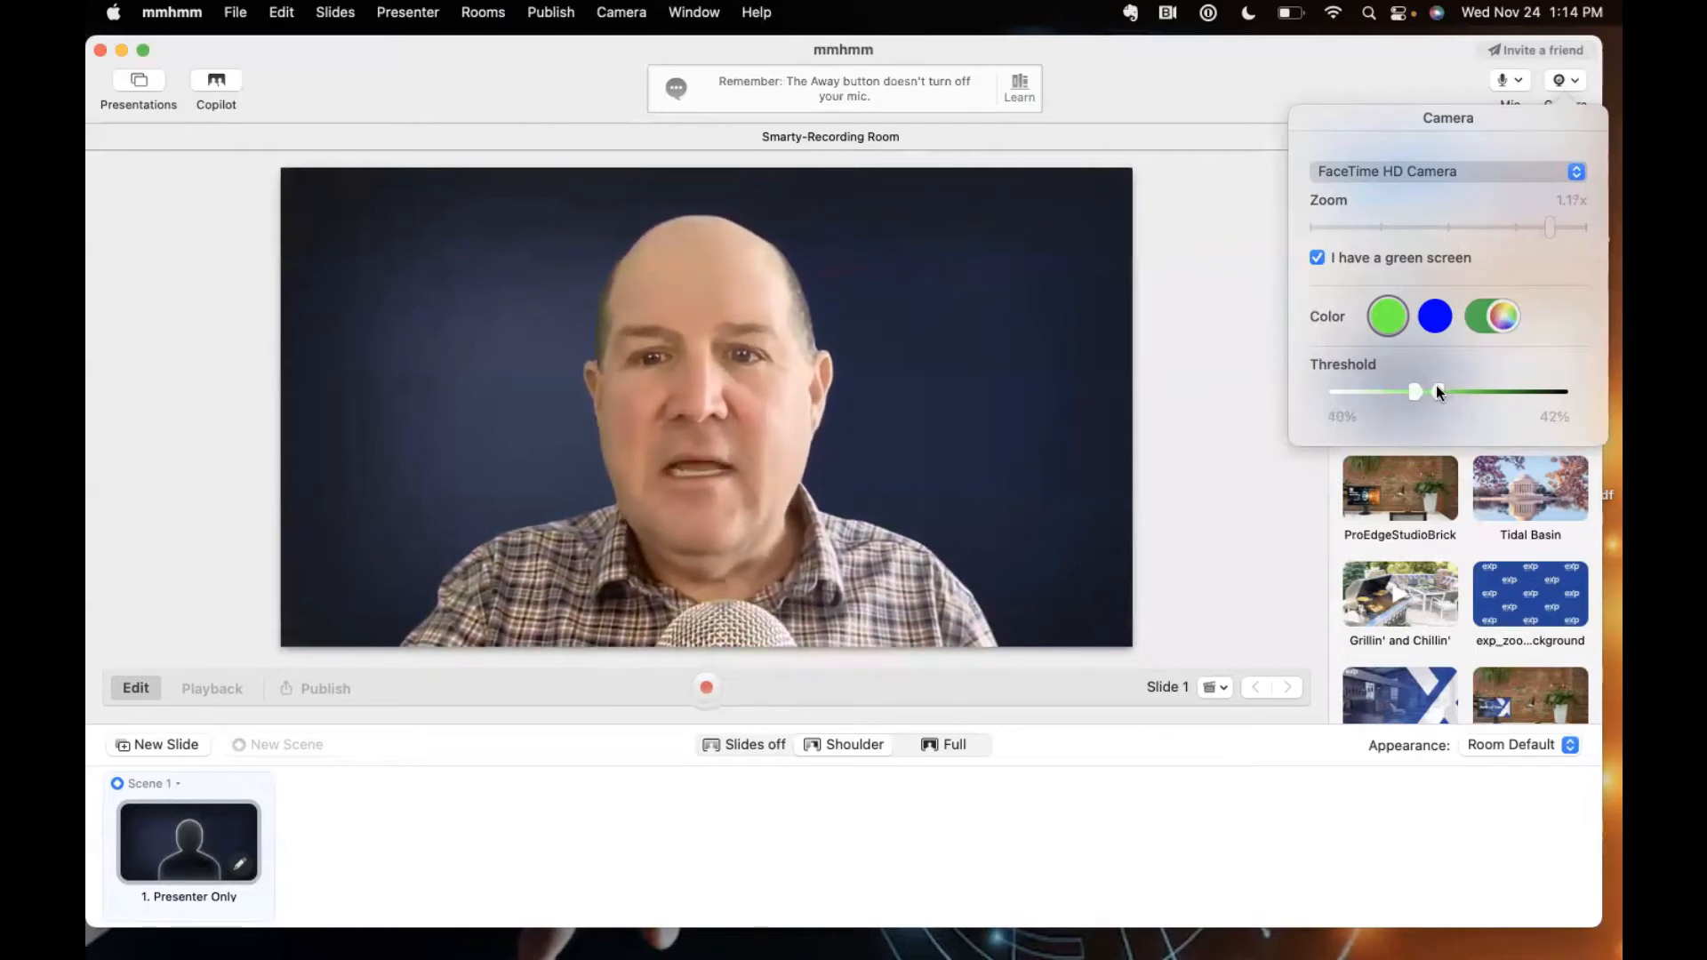
left_click_drag(1437, 387, 1441, 387)
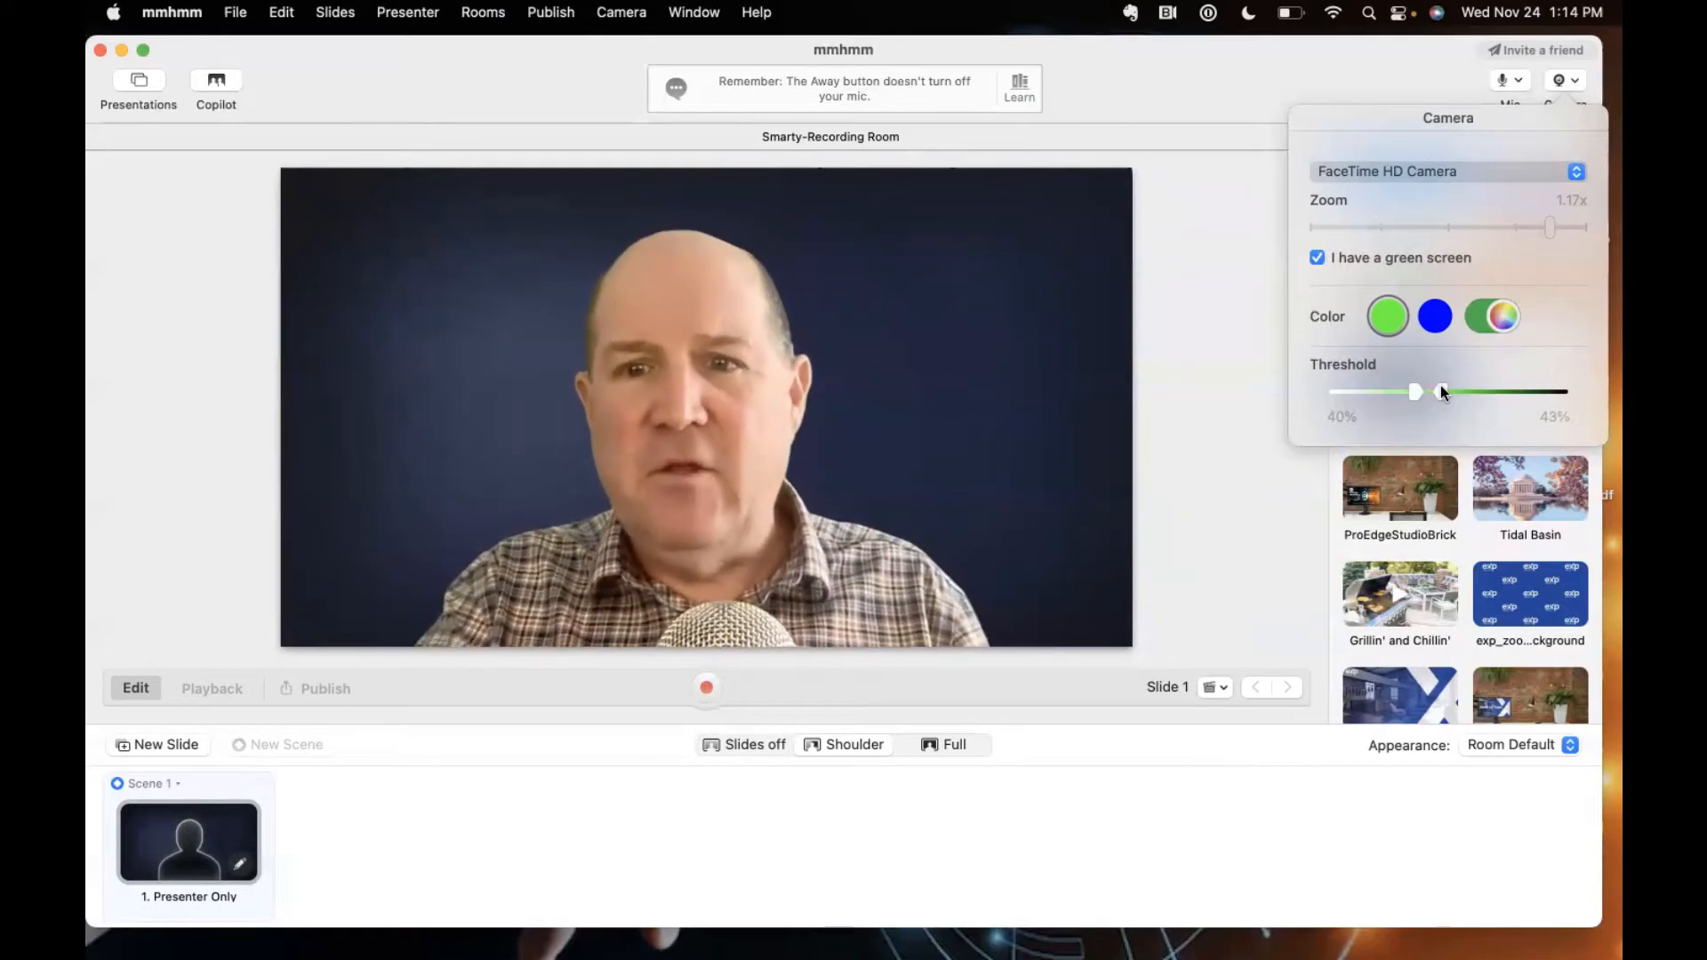
Apply the ProEdgeStudioBrick room as the presenter's background
left_click(1399, 478)
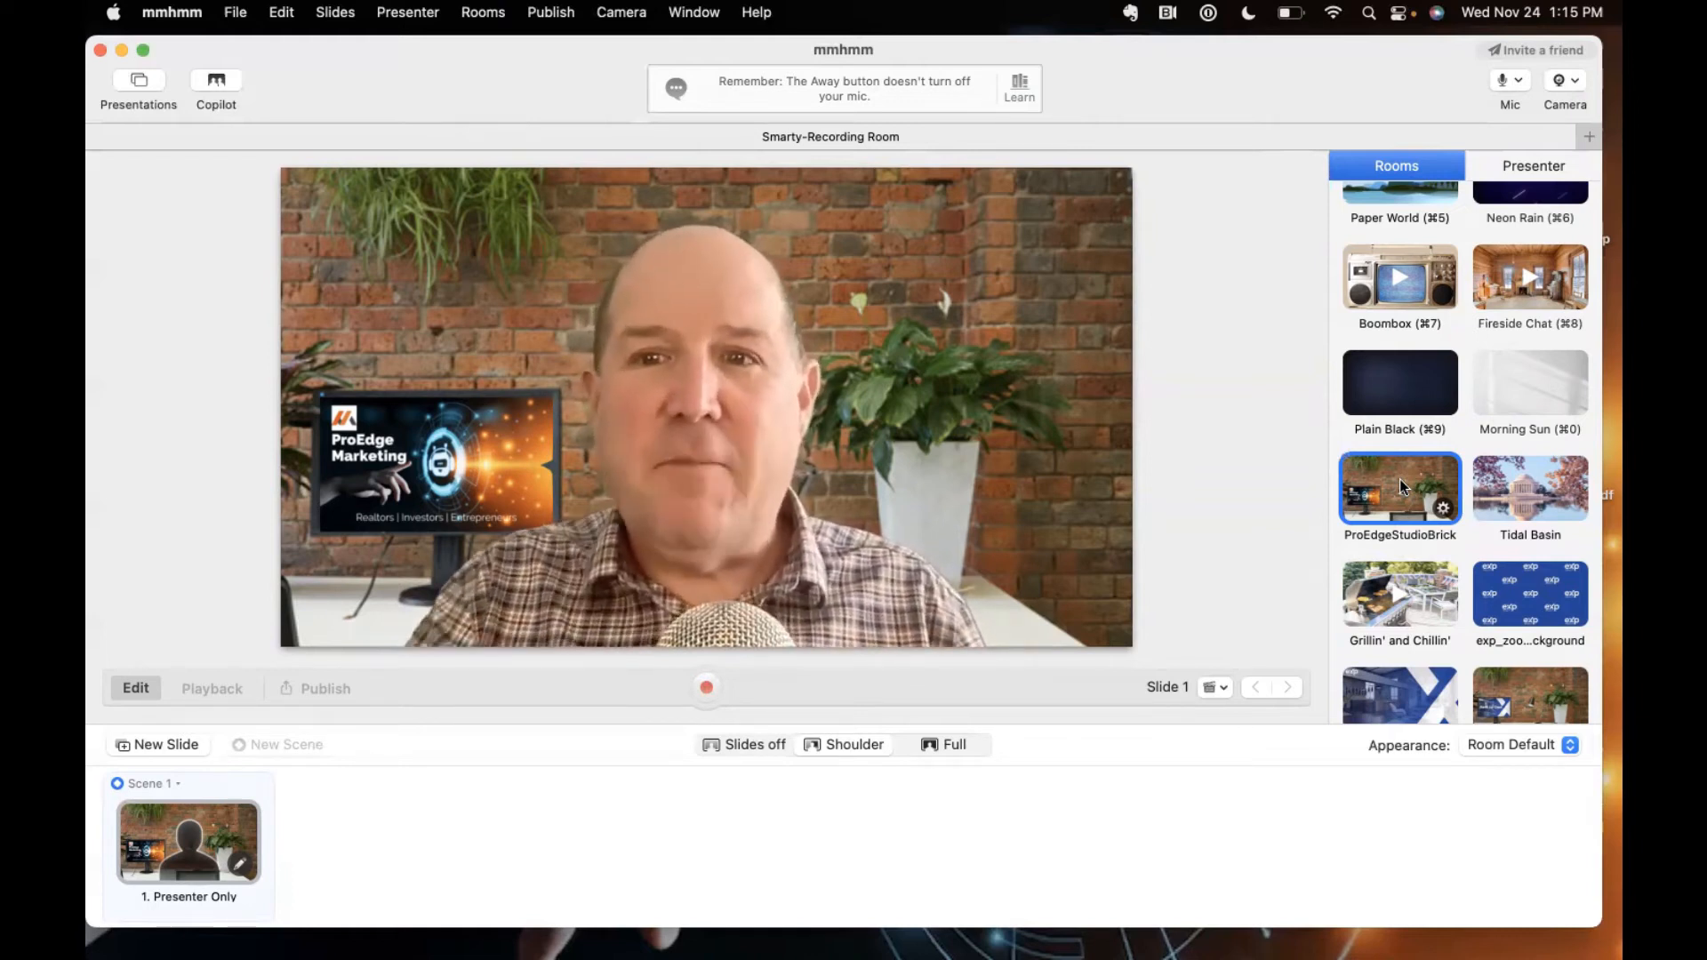
Try the laser pointer by circling the plant pot in the preview, and turn the pointer off
left_click(1521, 175)
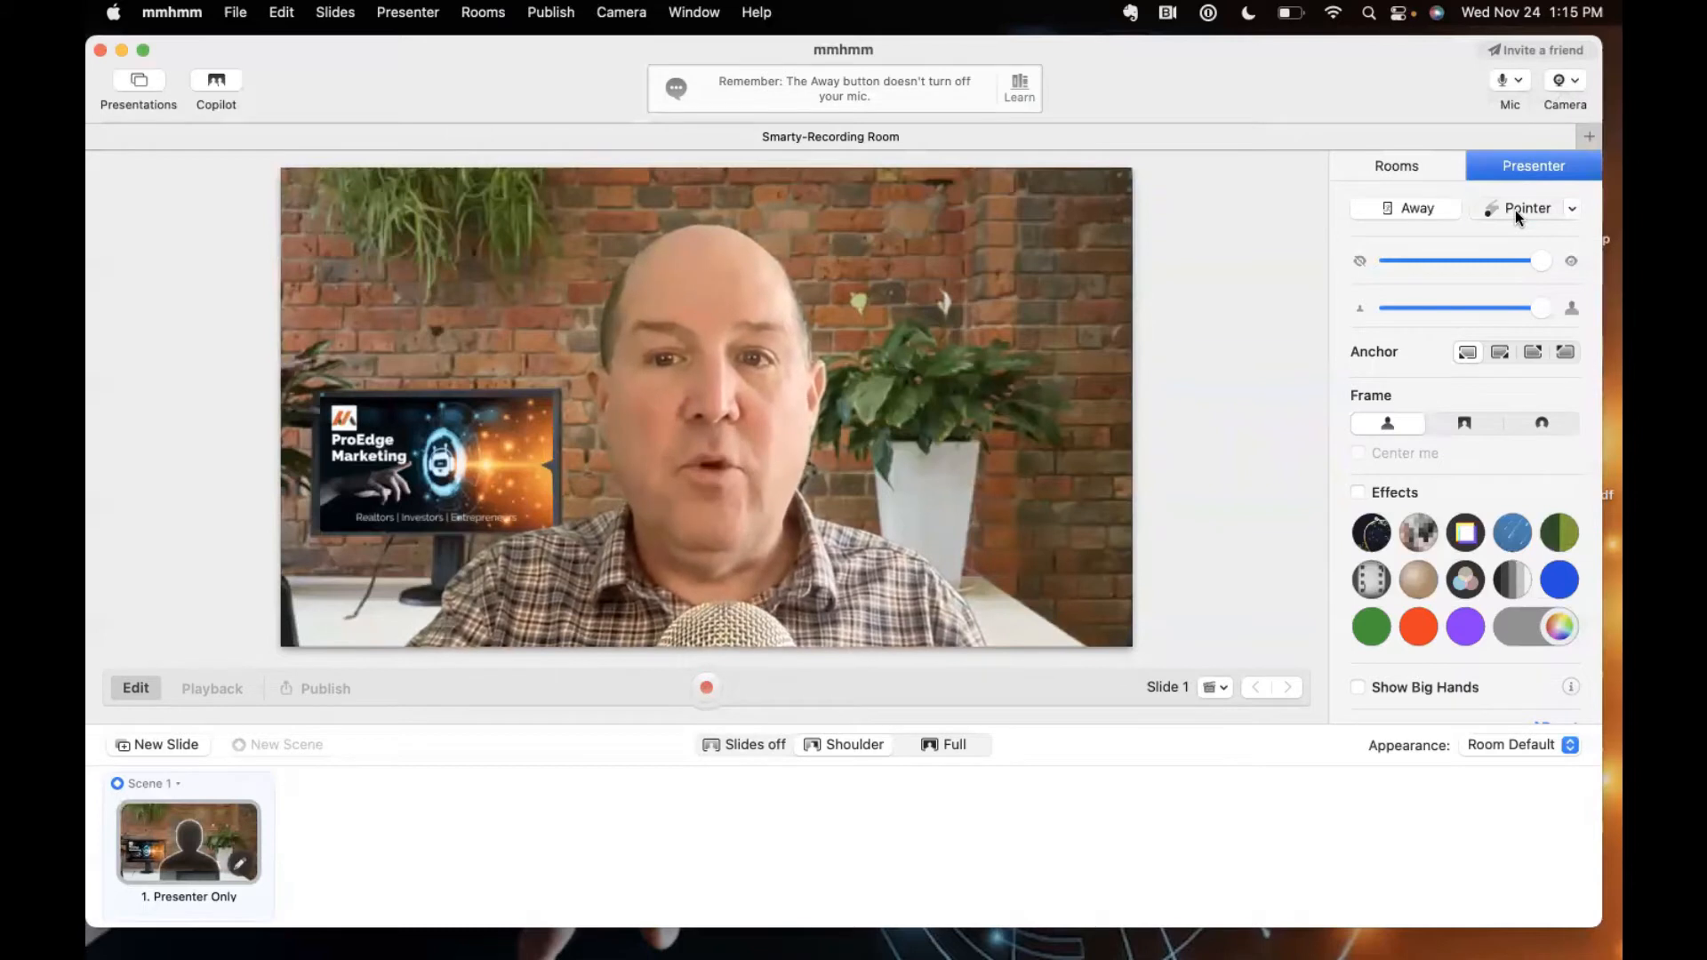
left_click(1515, 209)
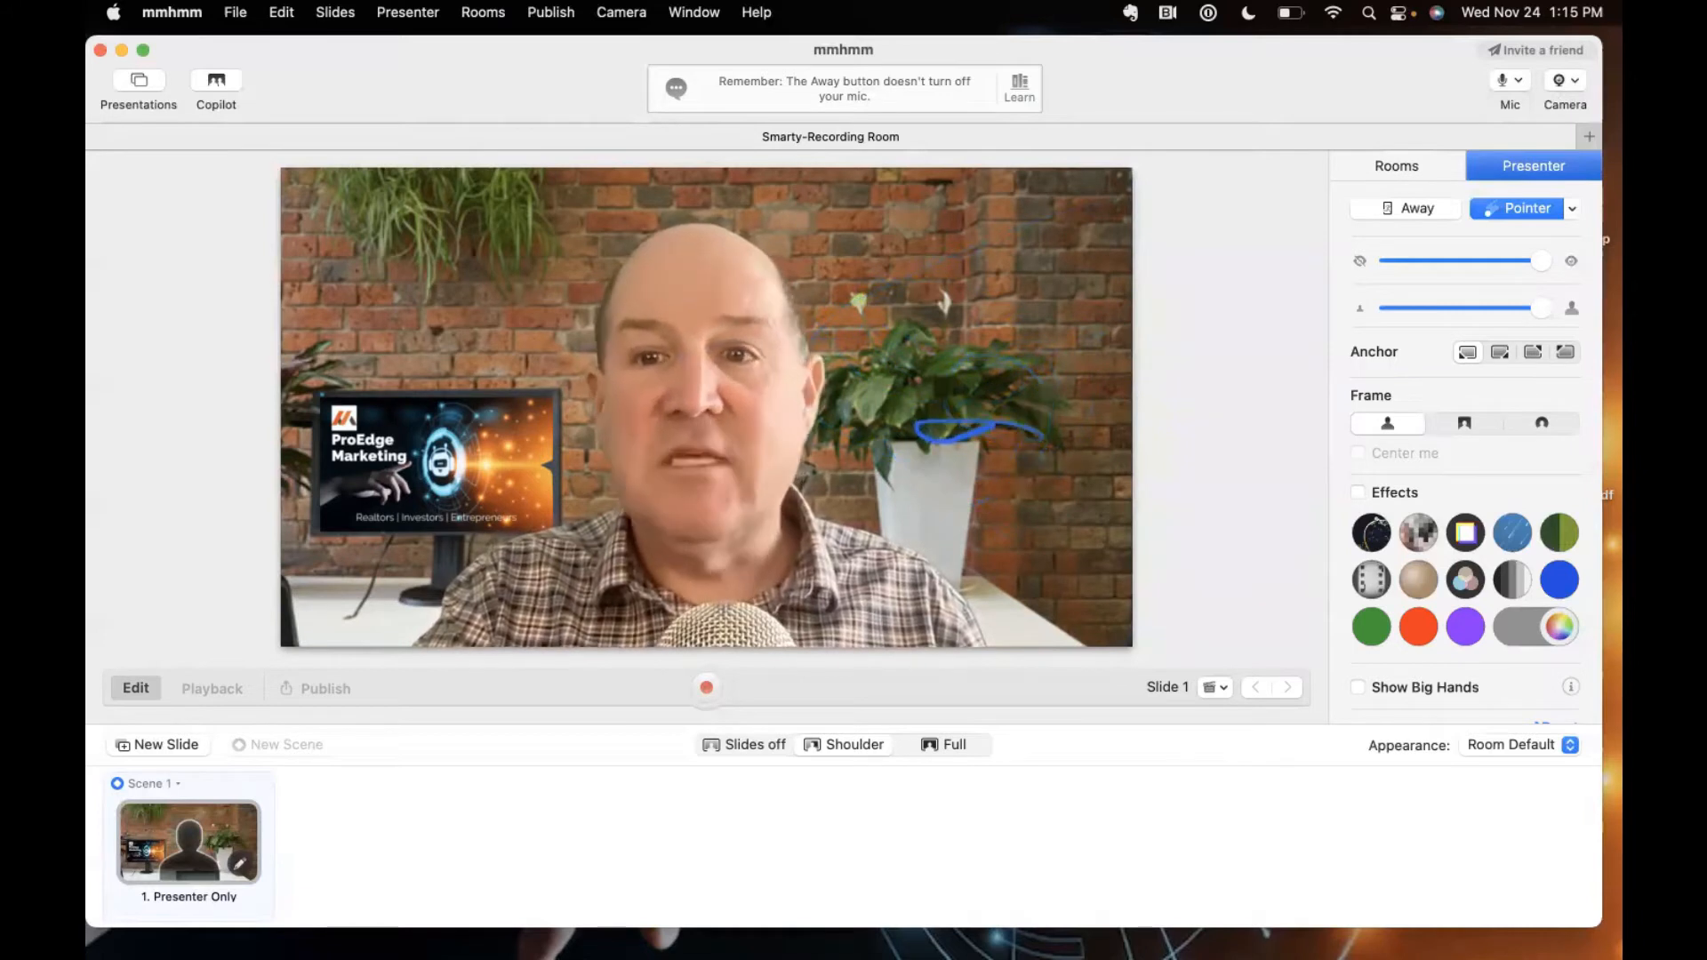
left_click(1504, 206)
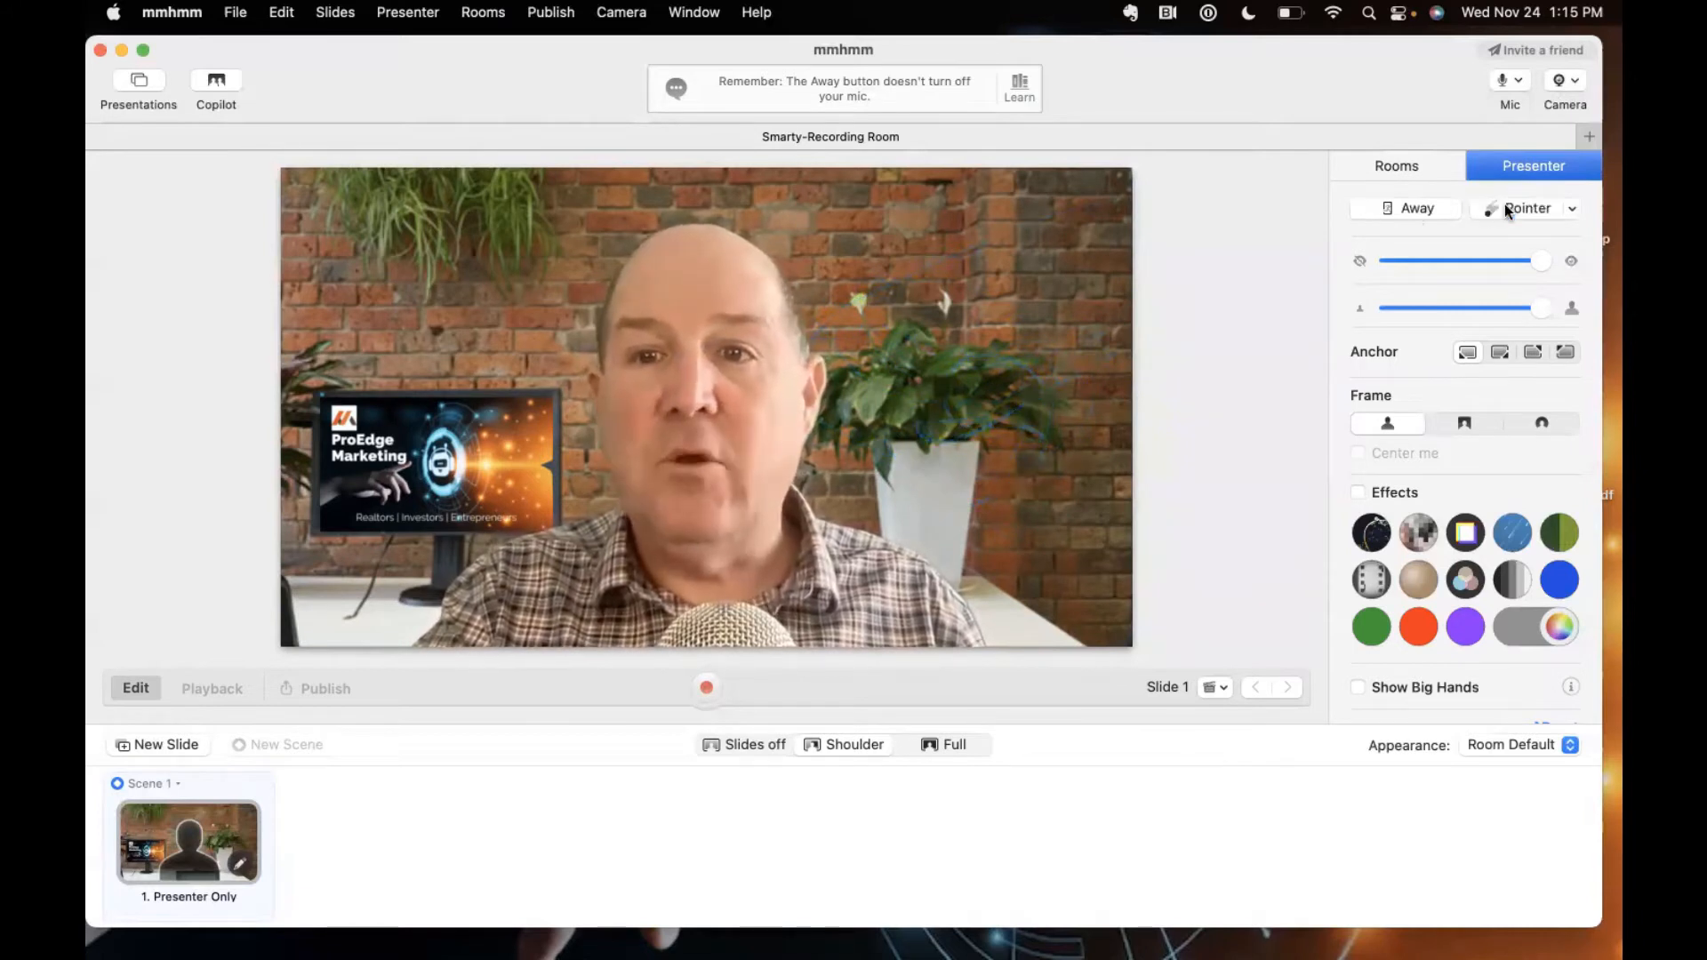
Try the Away mode screen, and turn both Away mode and the pointer back off
left_click(1408, 207)
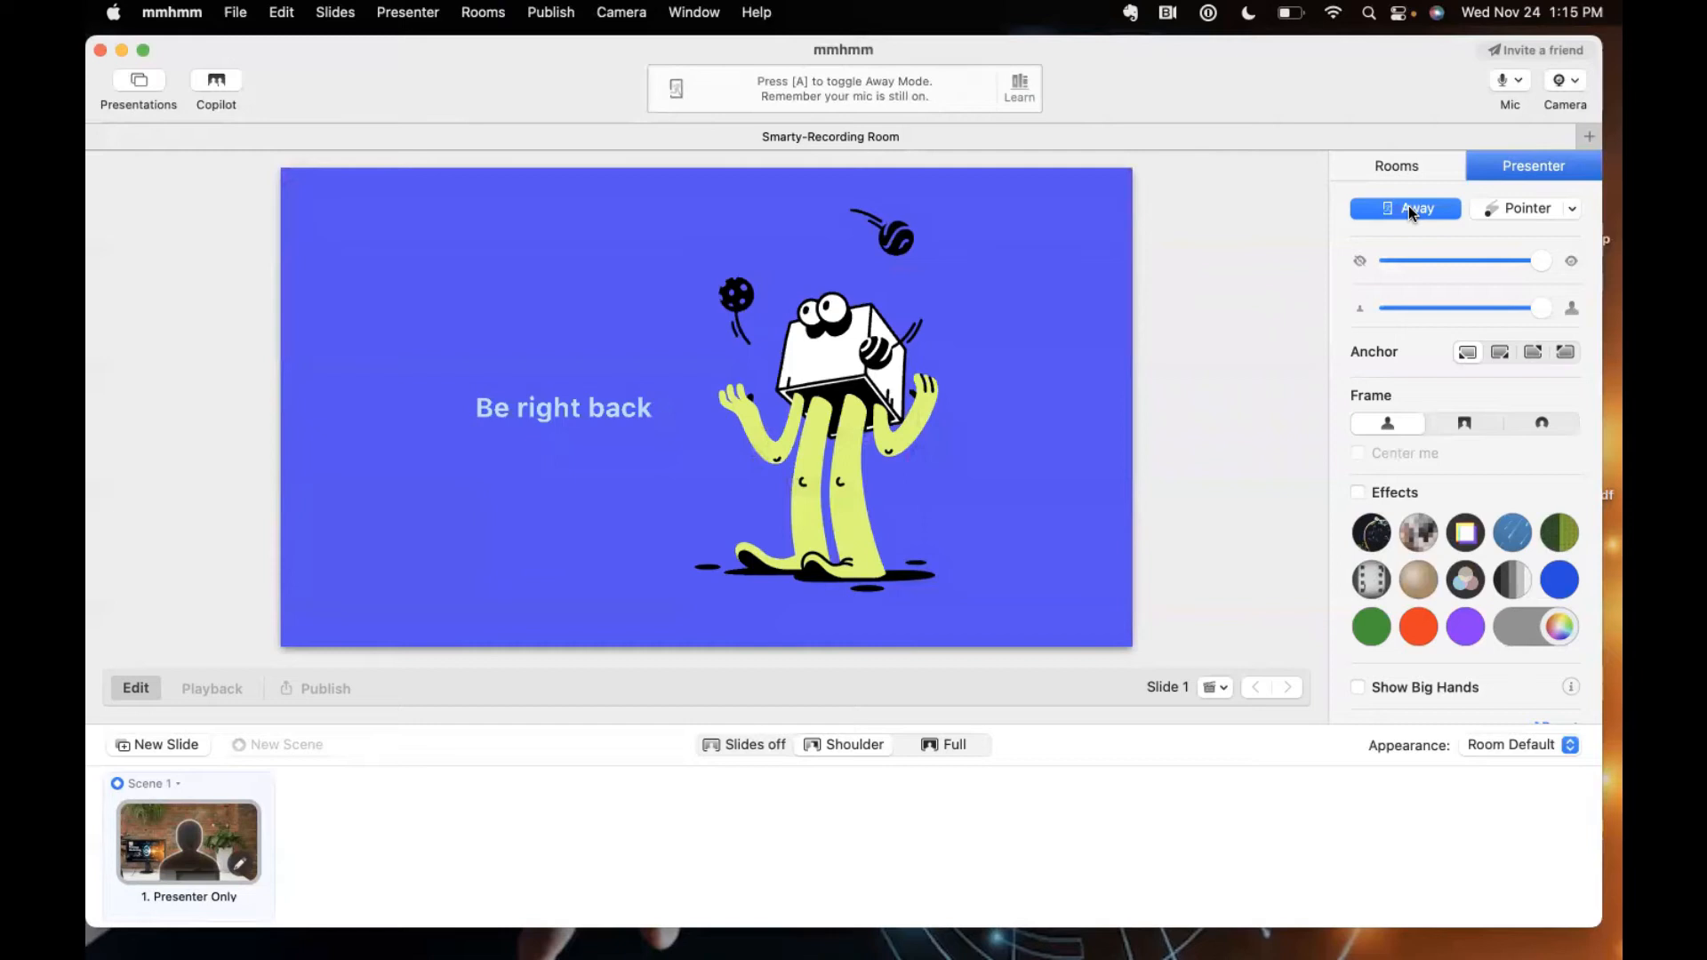
left_click(1497, 212)
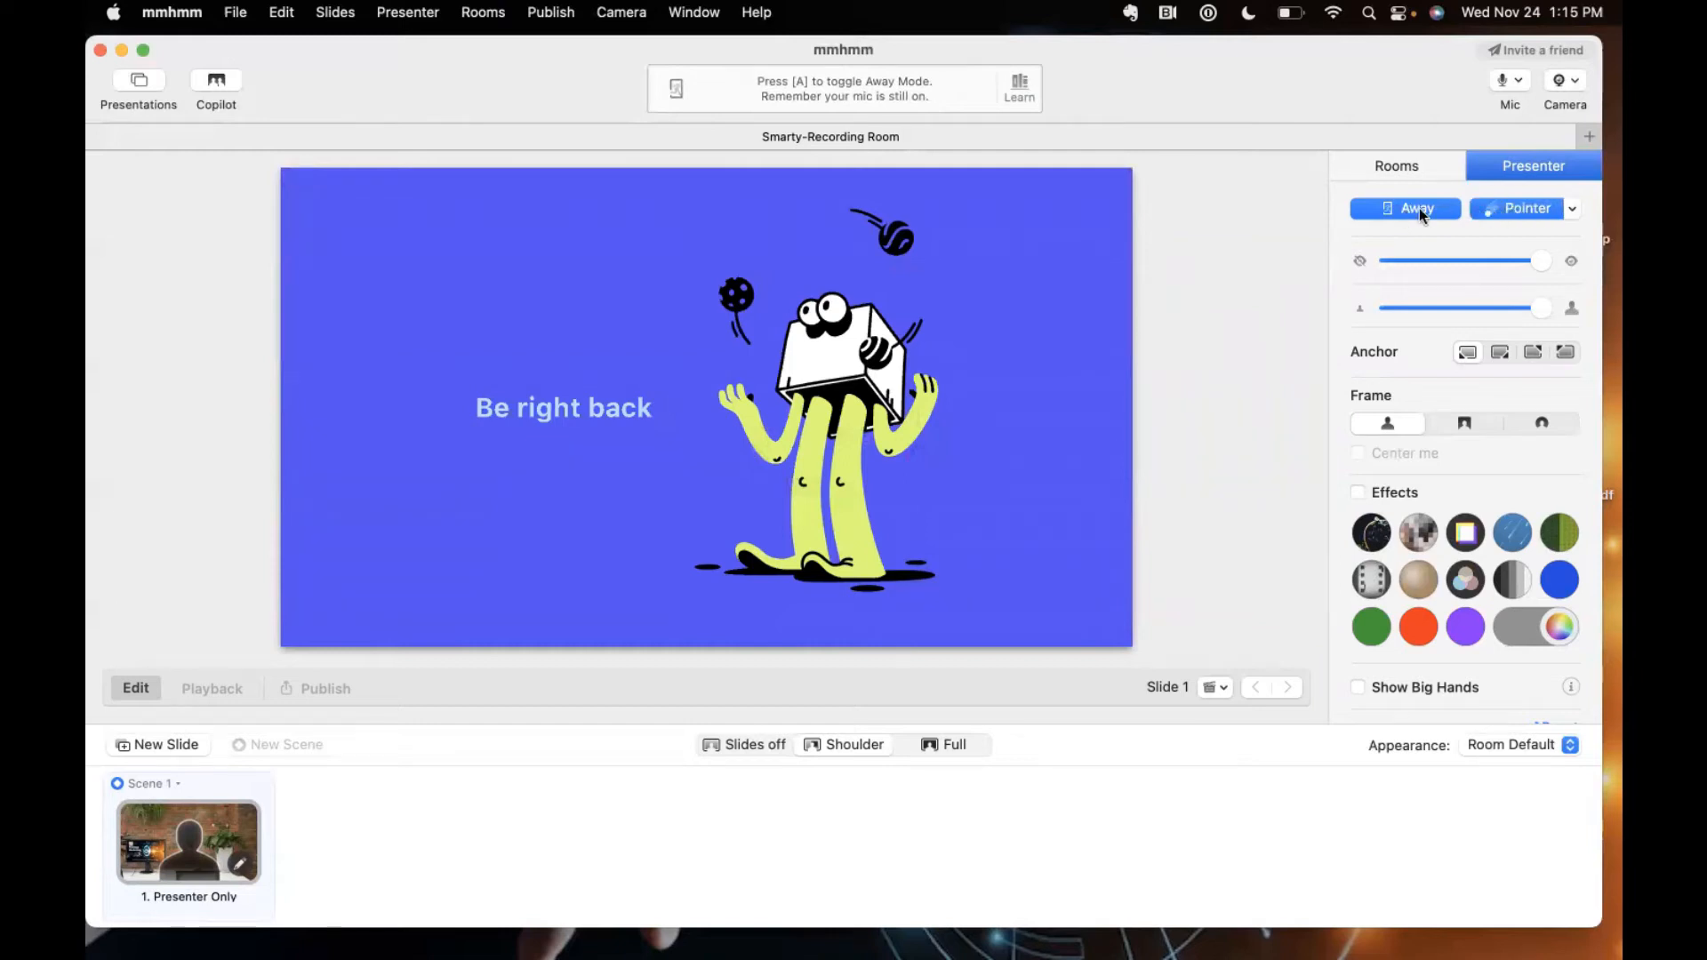
left_click(1409, 210)
left_click(1497, 205)
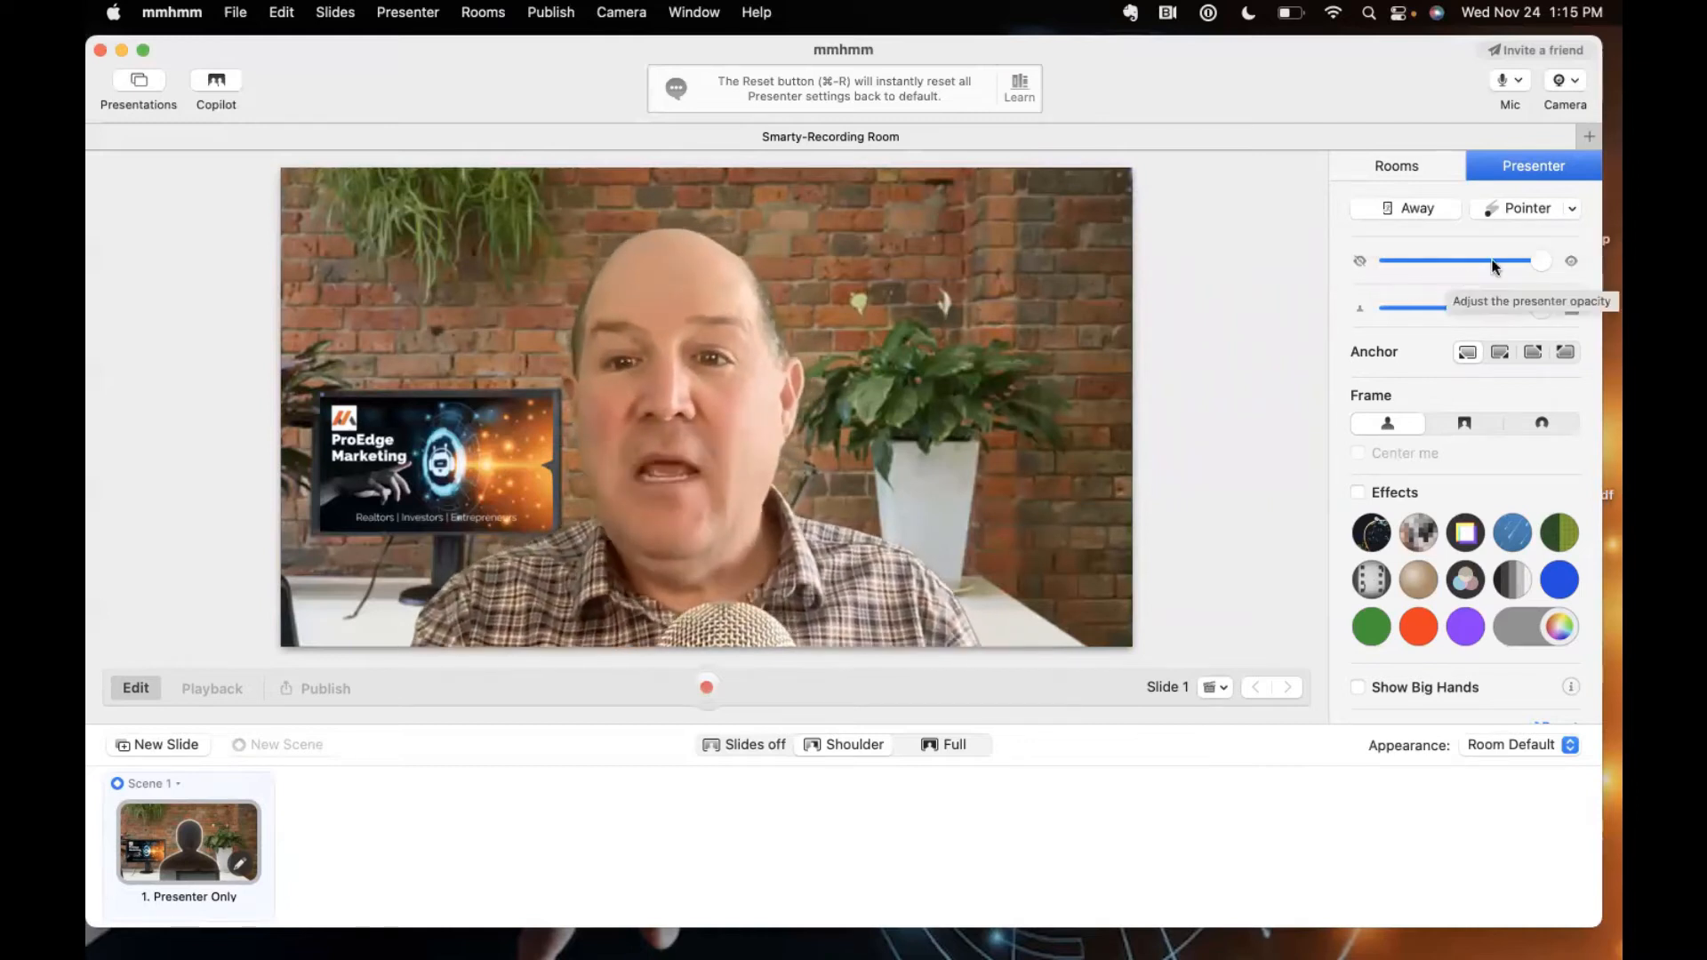
Try a lower presenter opacity, restore it to full, and shrink the presenter to about half size
left_click_drag(1547, 263, 1475, 264)
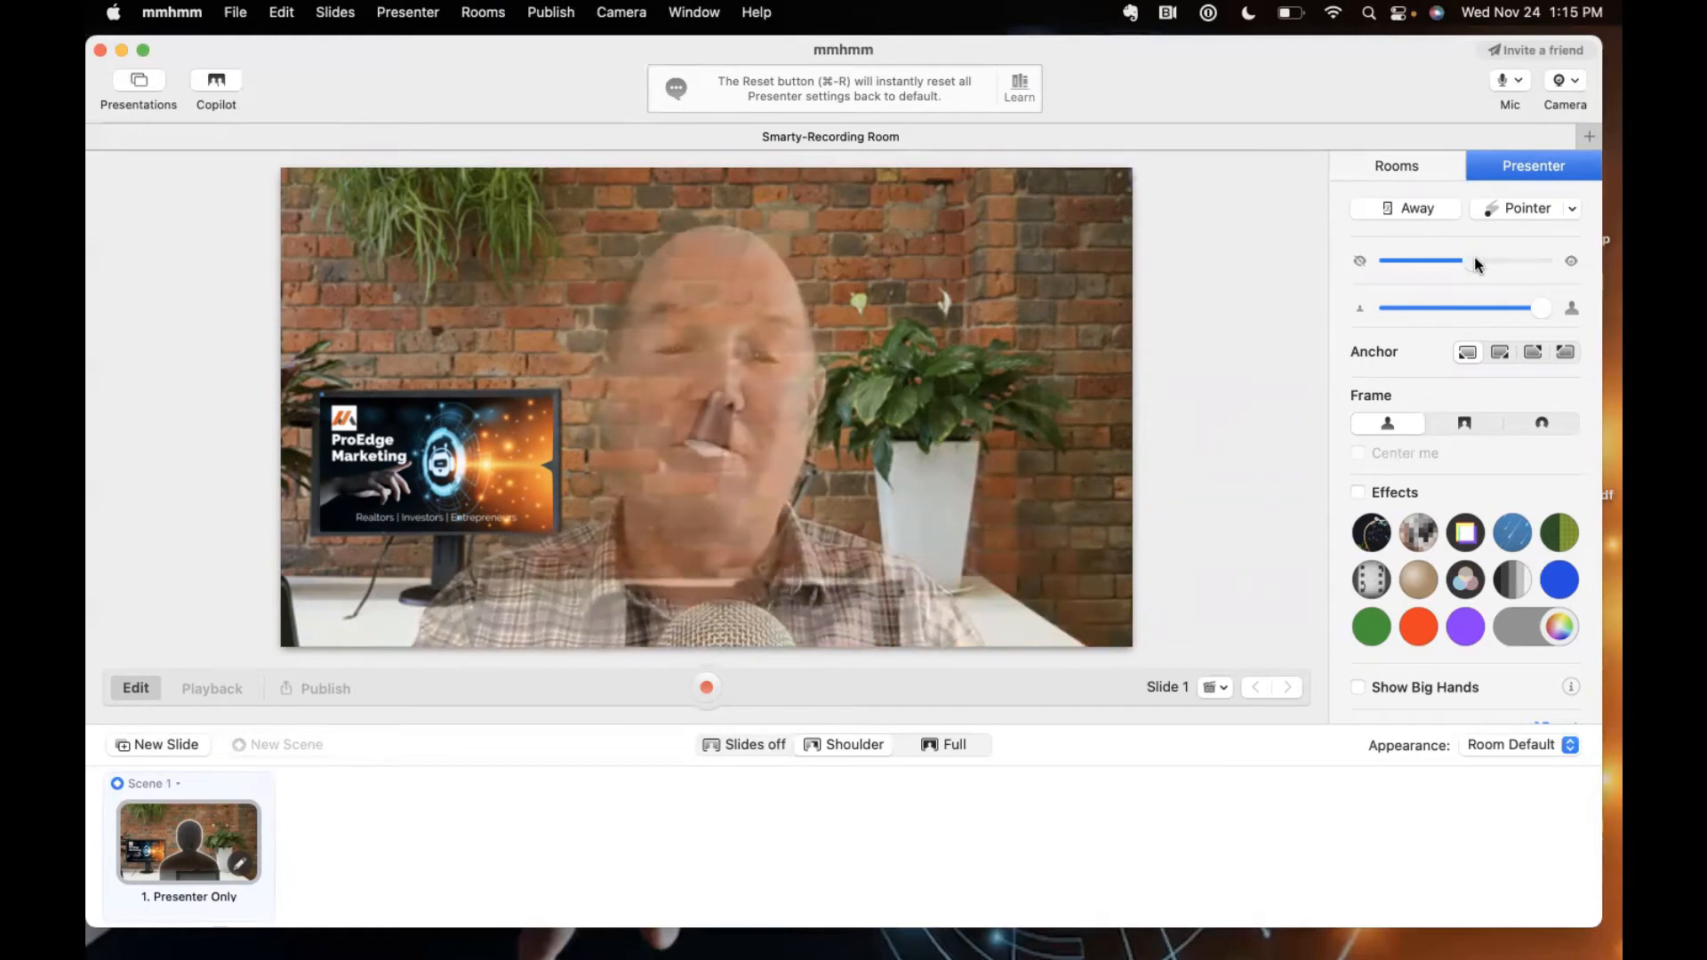
left_click_drag(1474, 260, 1459, 309)
Try the presenter anchor in each corner of the slide and leave it anchored at the lower-right corner
left_click(1501, 353)
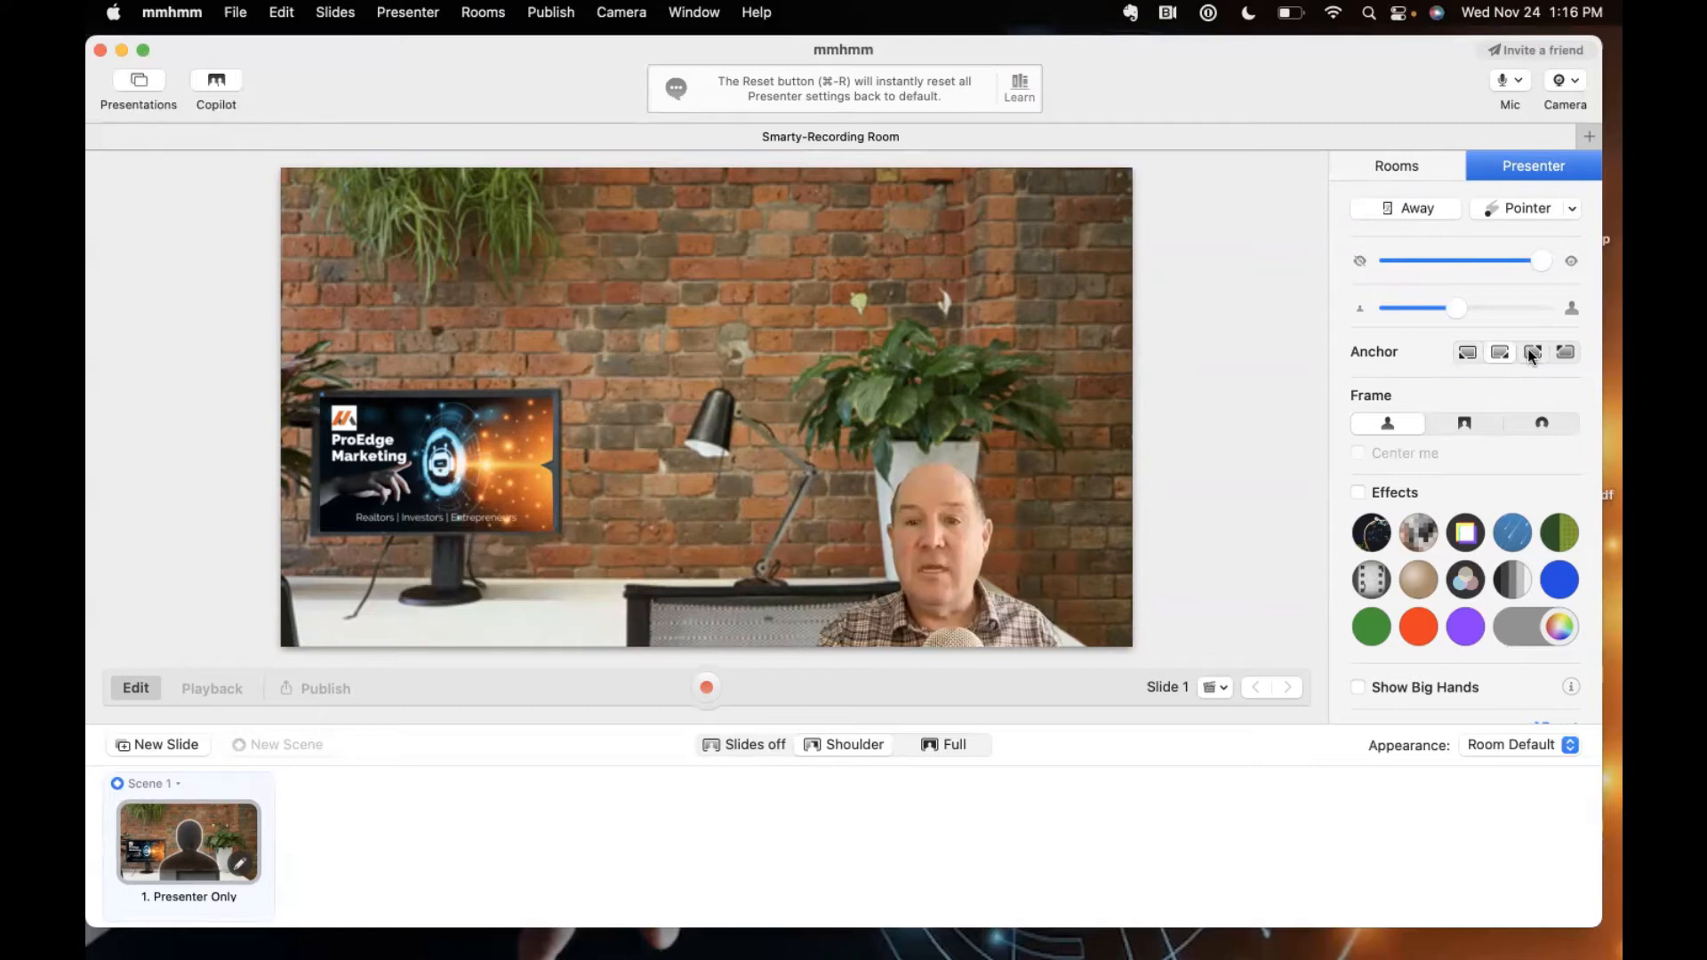
left_click(1531, 354)
left_click(1558, 350)
left_click(1466, 353)
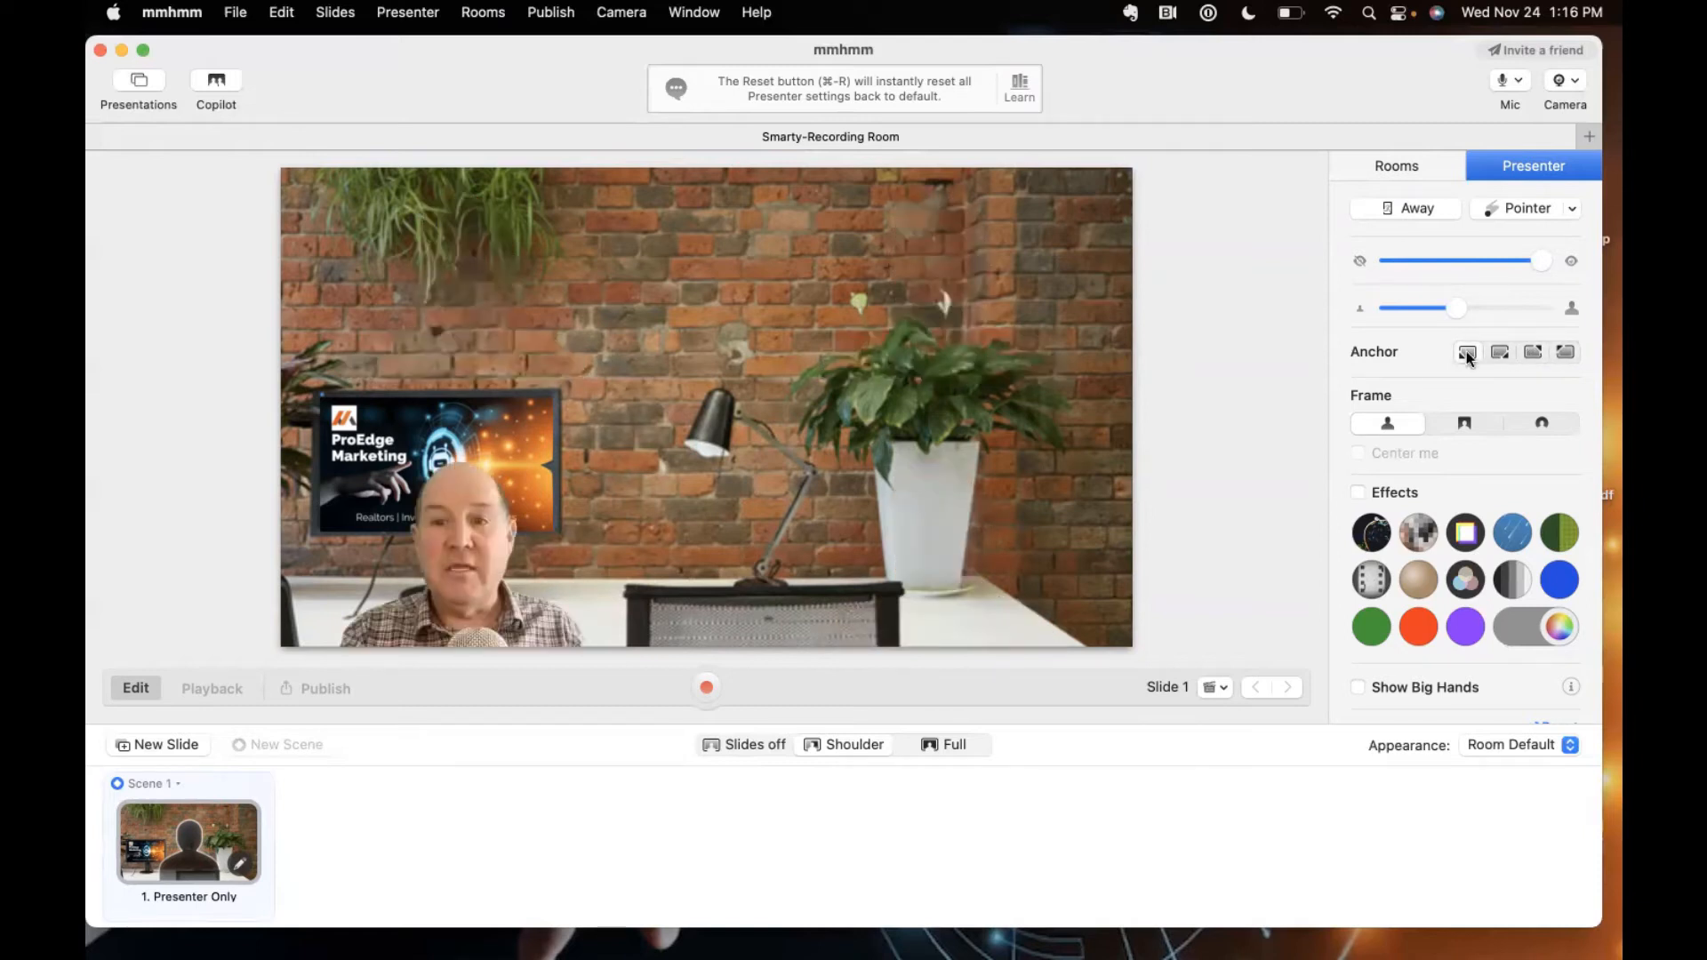
left_click(1494, 353)
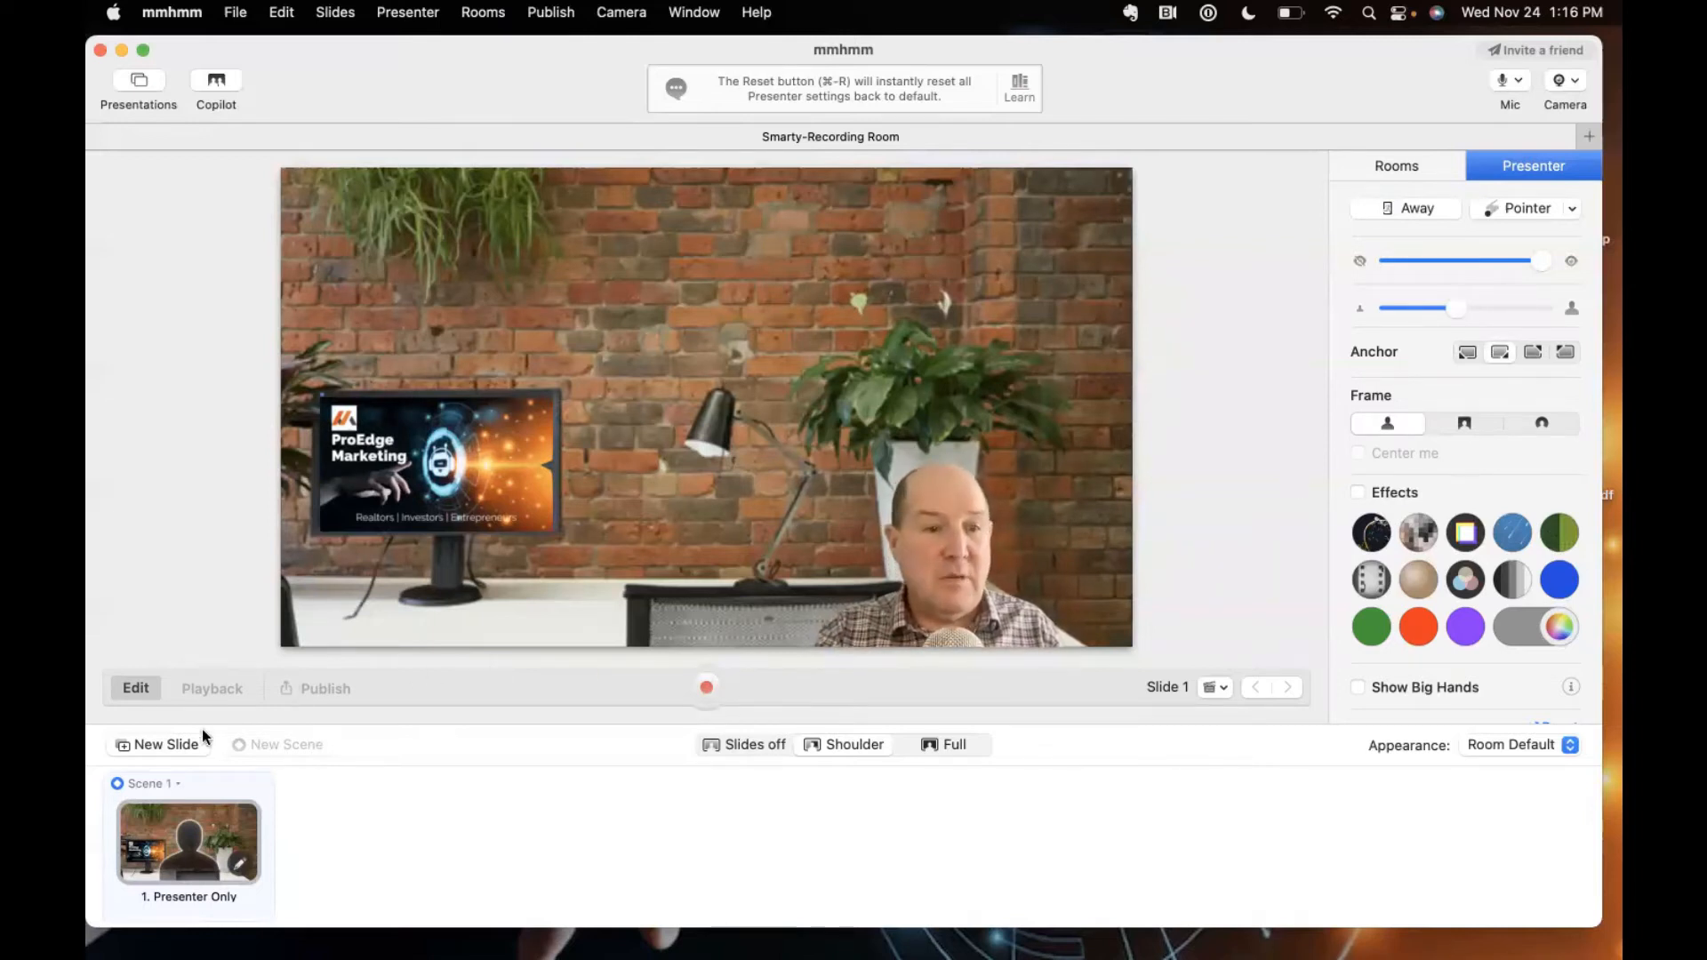
Add a GIPHY slide using the blue "Hi" GIF of the woman in a white cap
left_click(194, 802)
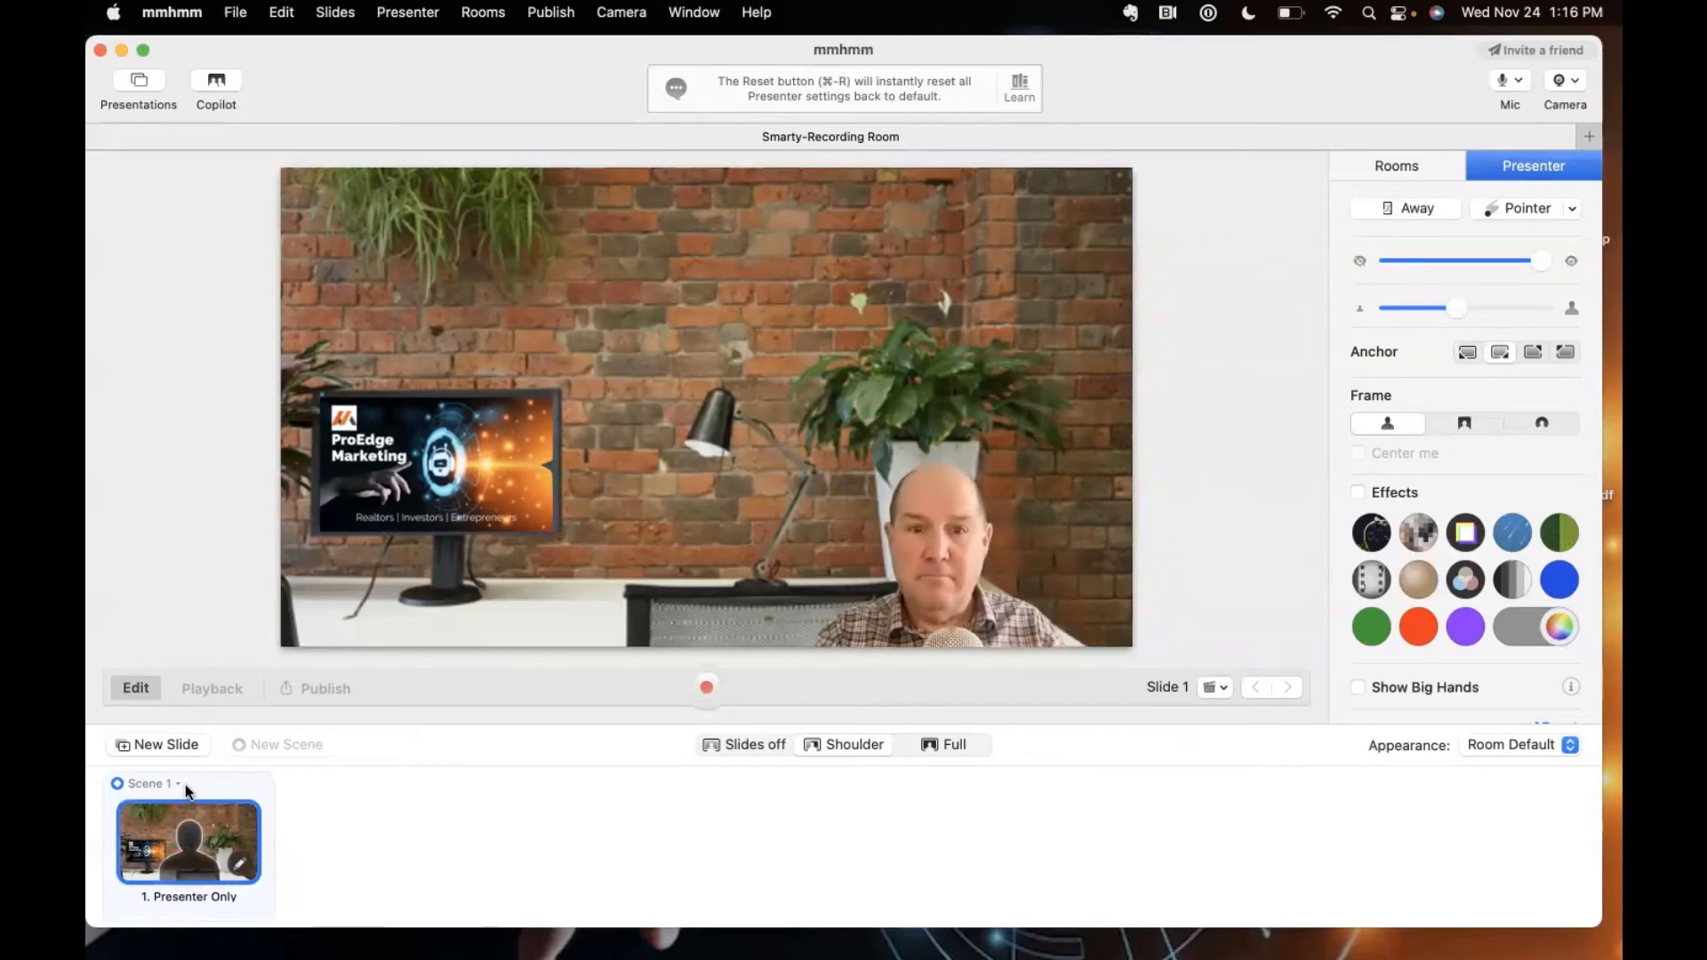
left_click(165, 746)
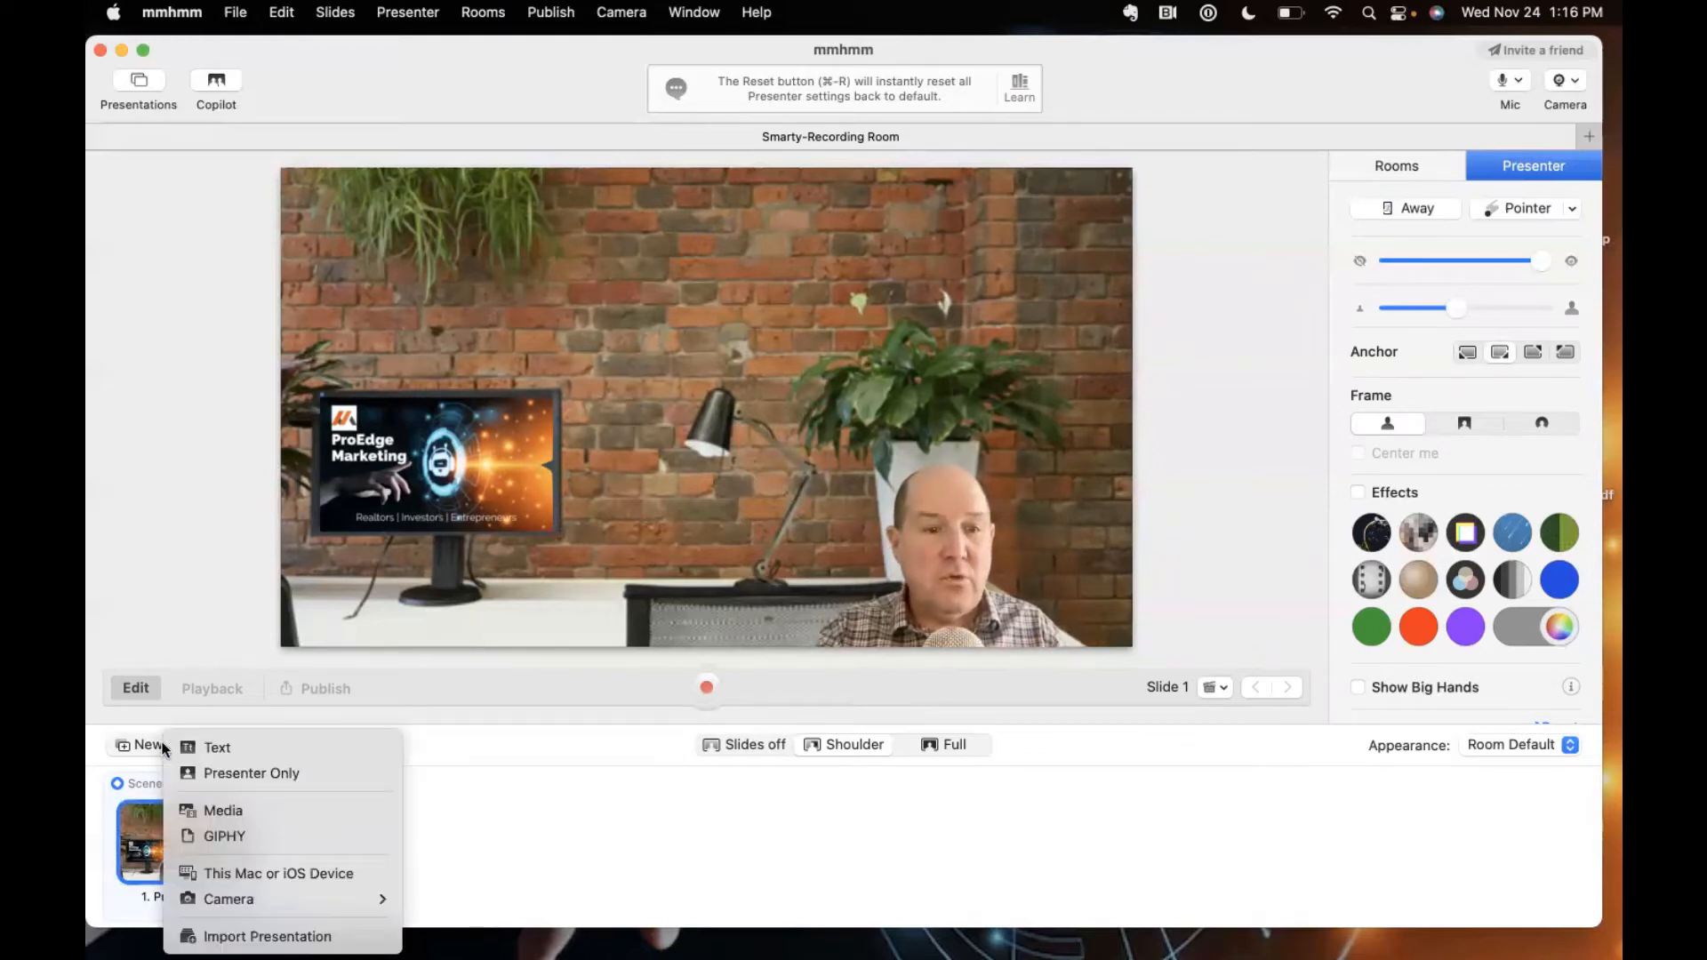
left_click(219, 834)
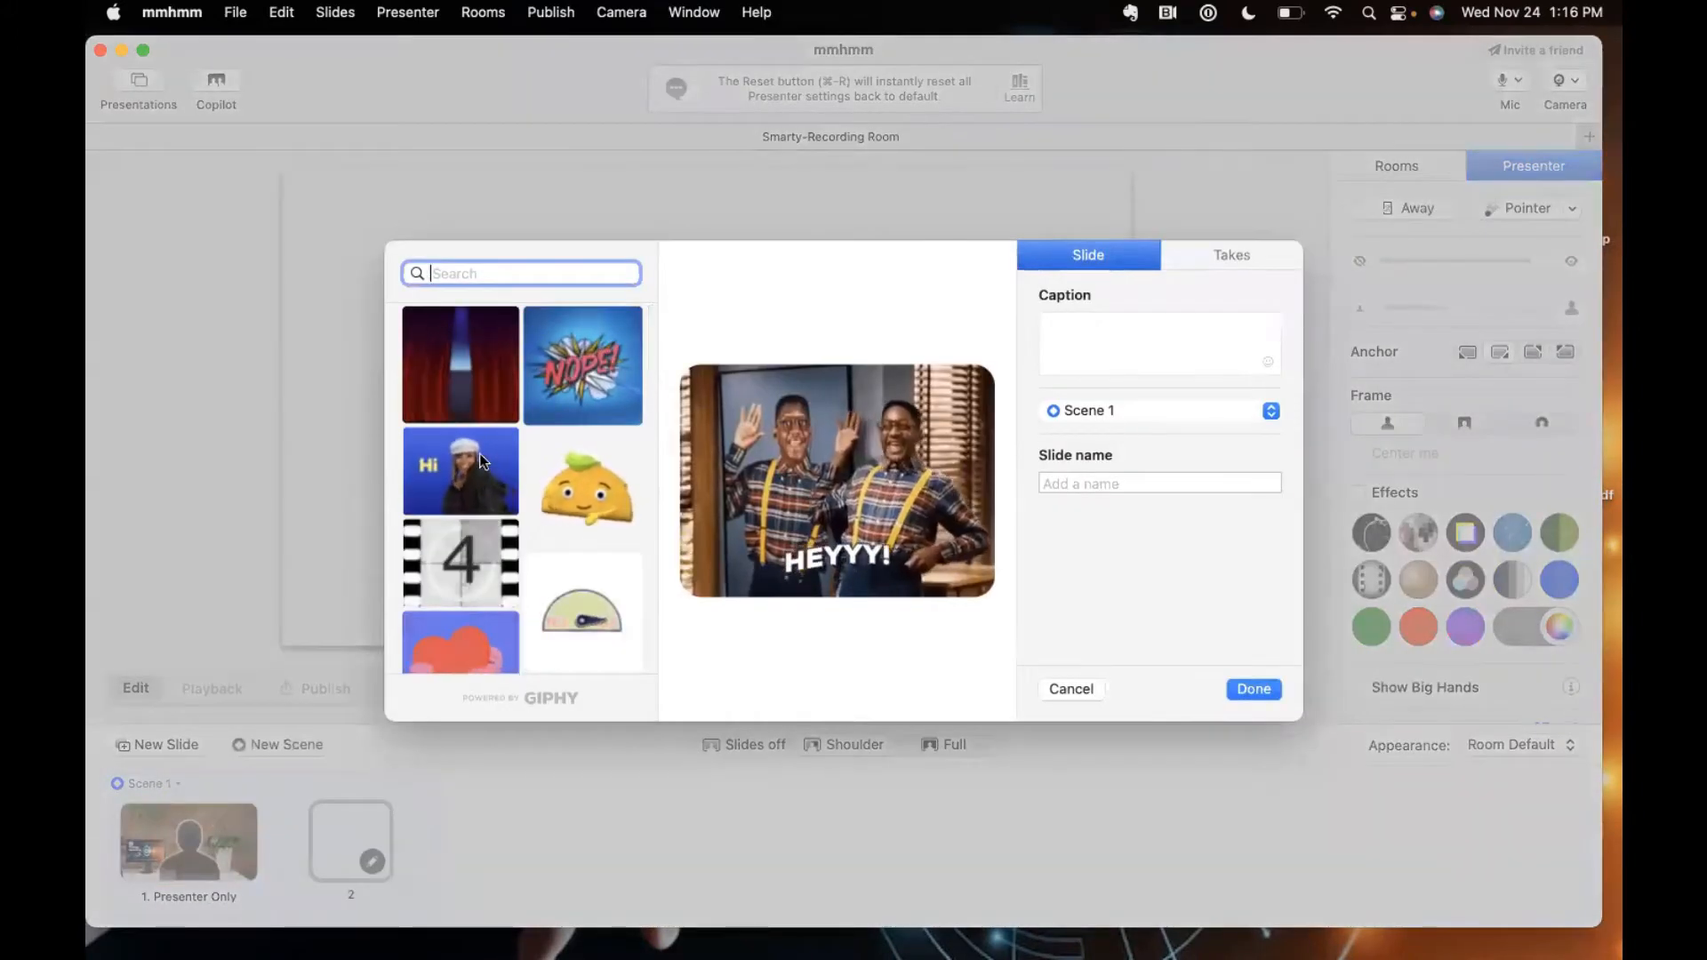
left_click(457, 466)
left_click(1251, 689)
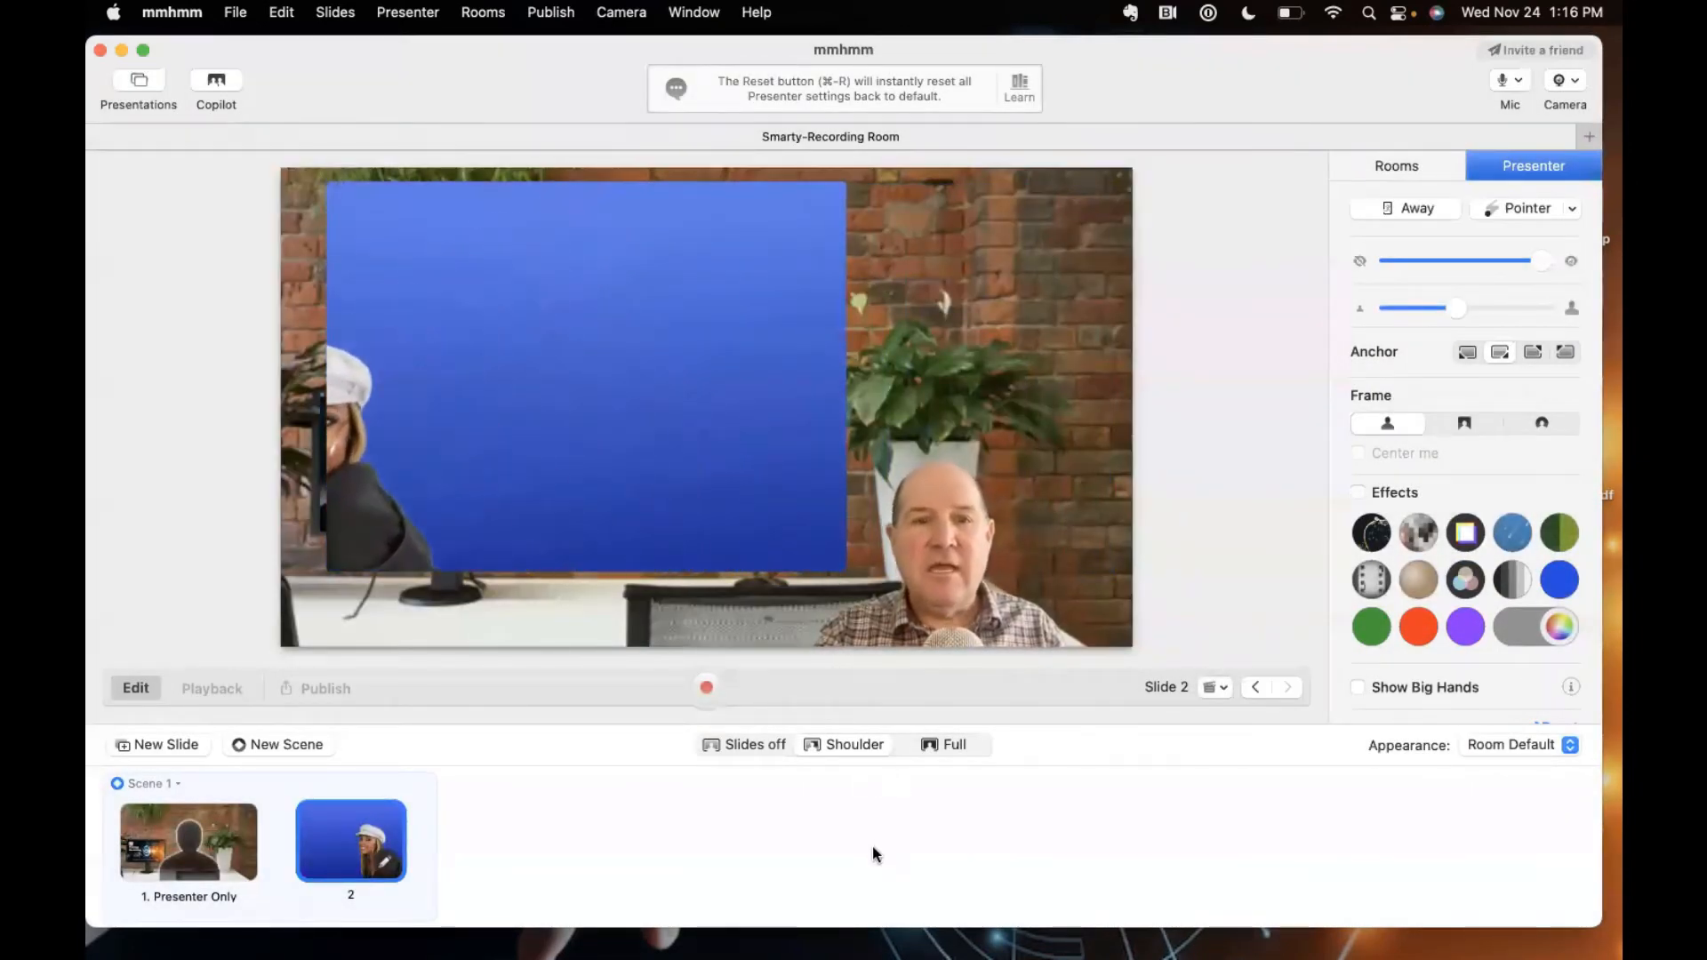
Try the Full and Shoulder layouts on the GIF slide, and turn the slides off
left_click(940, 749)
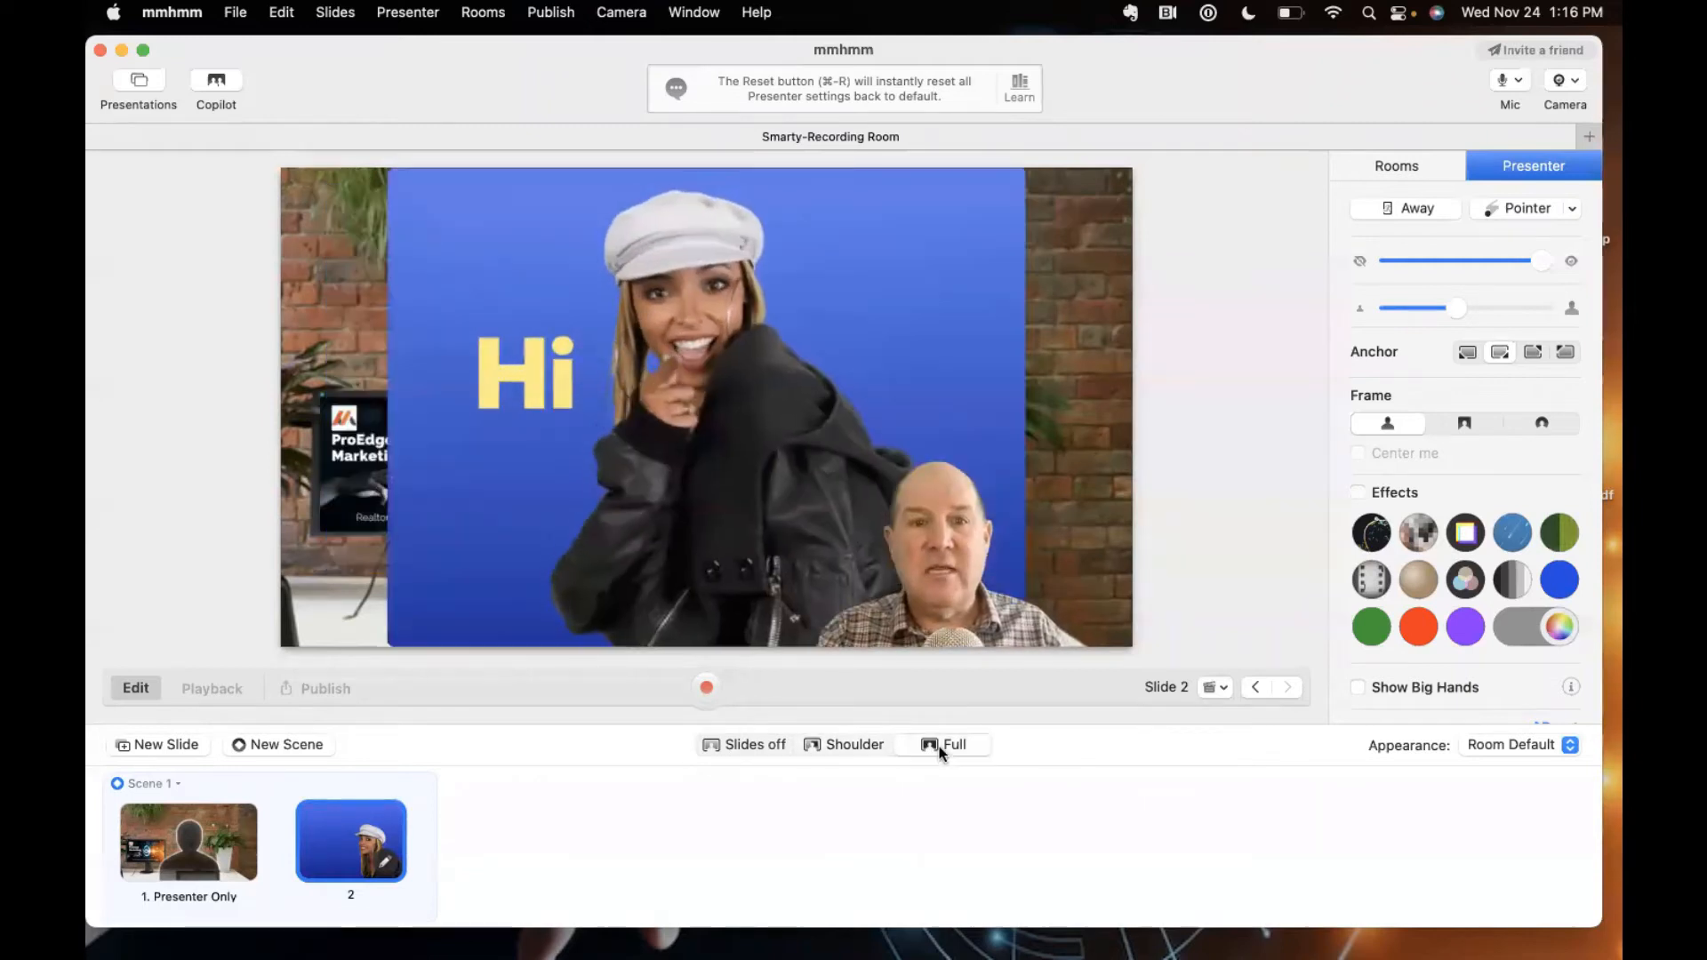
left_click(850, 747)
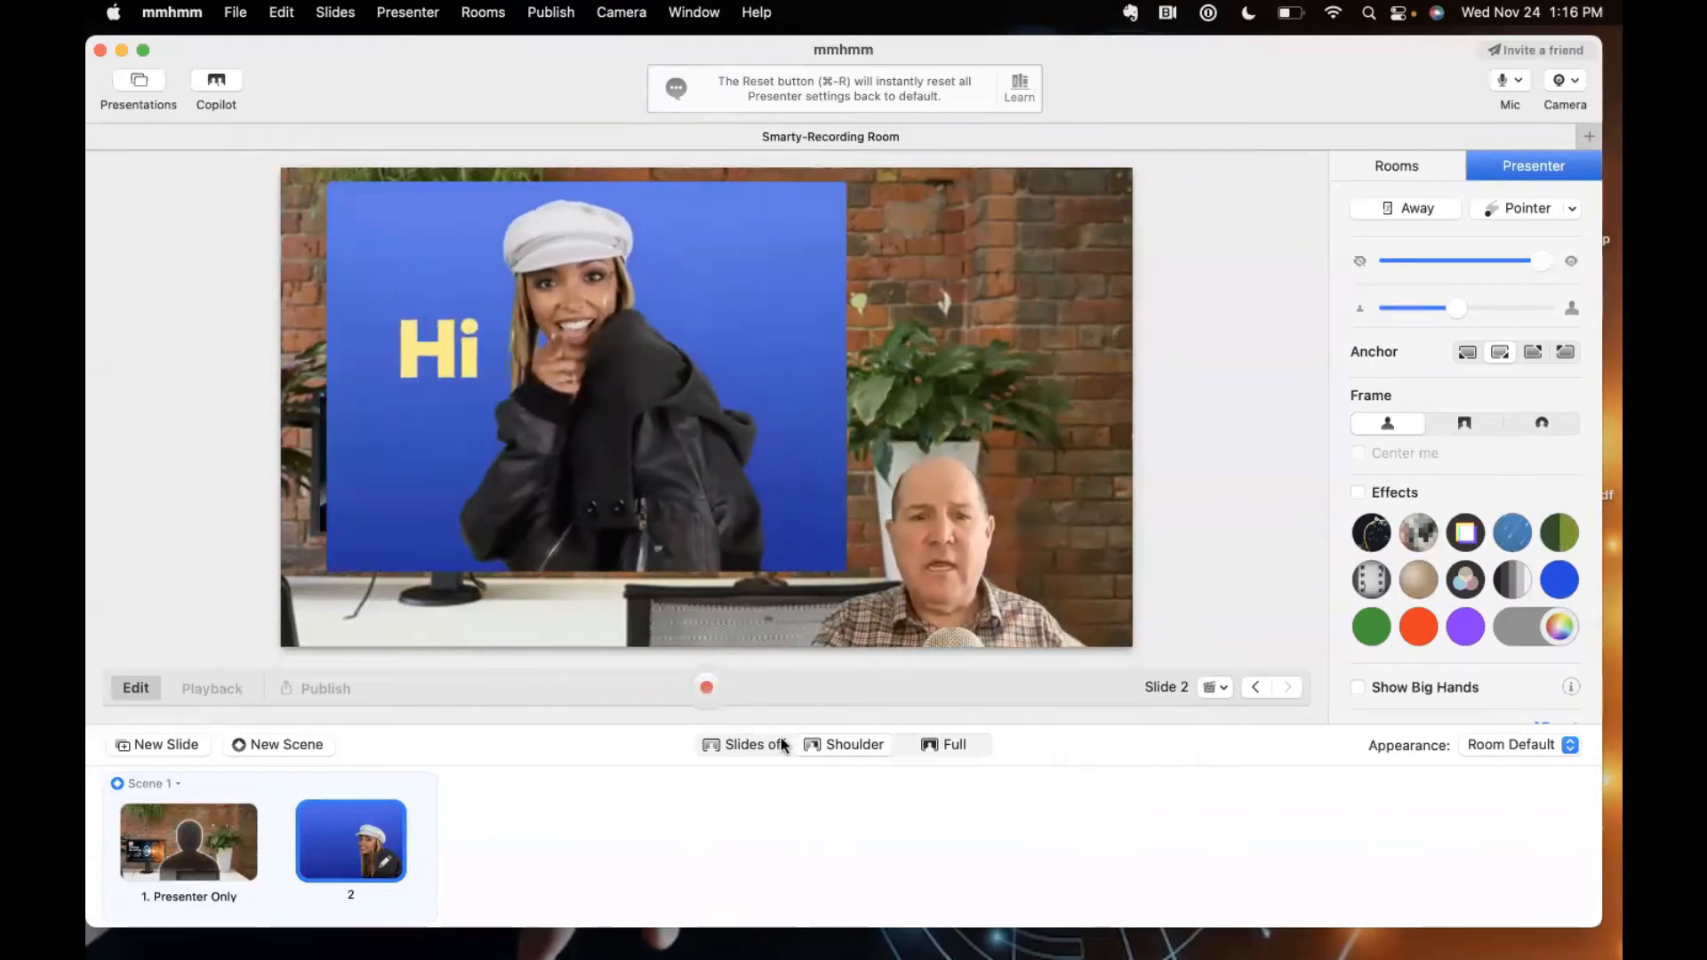
left_click(727, 747)
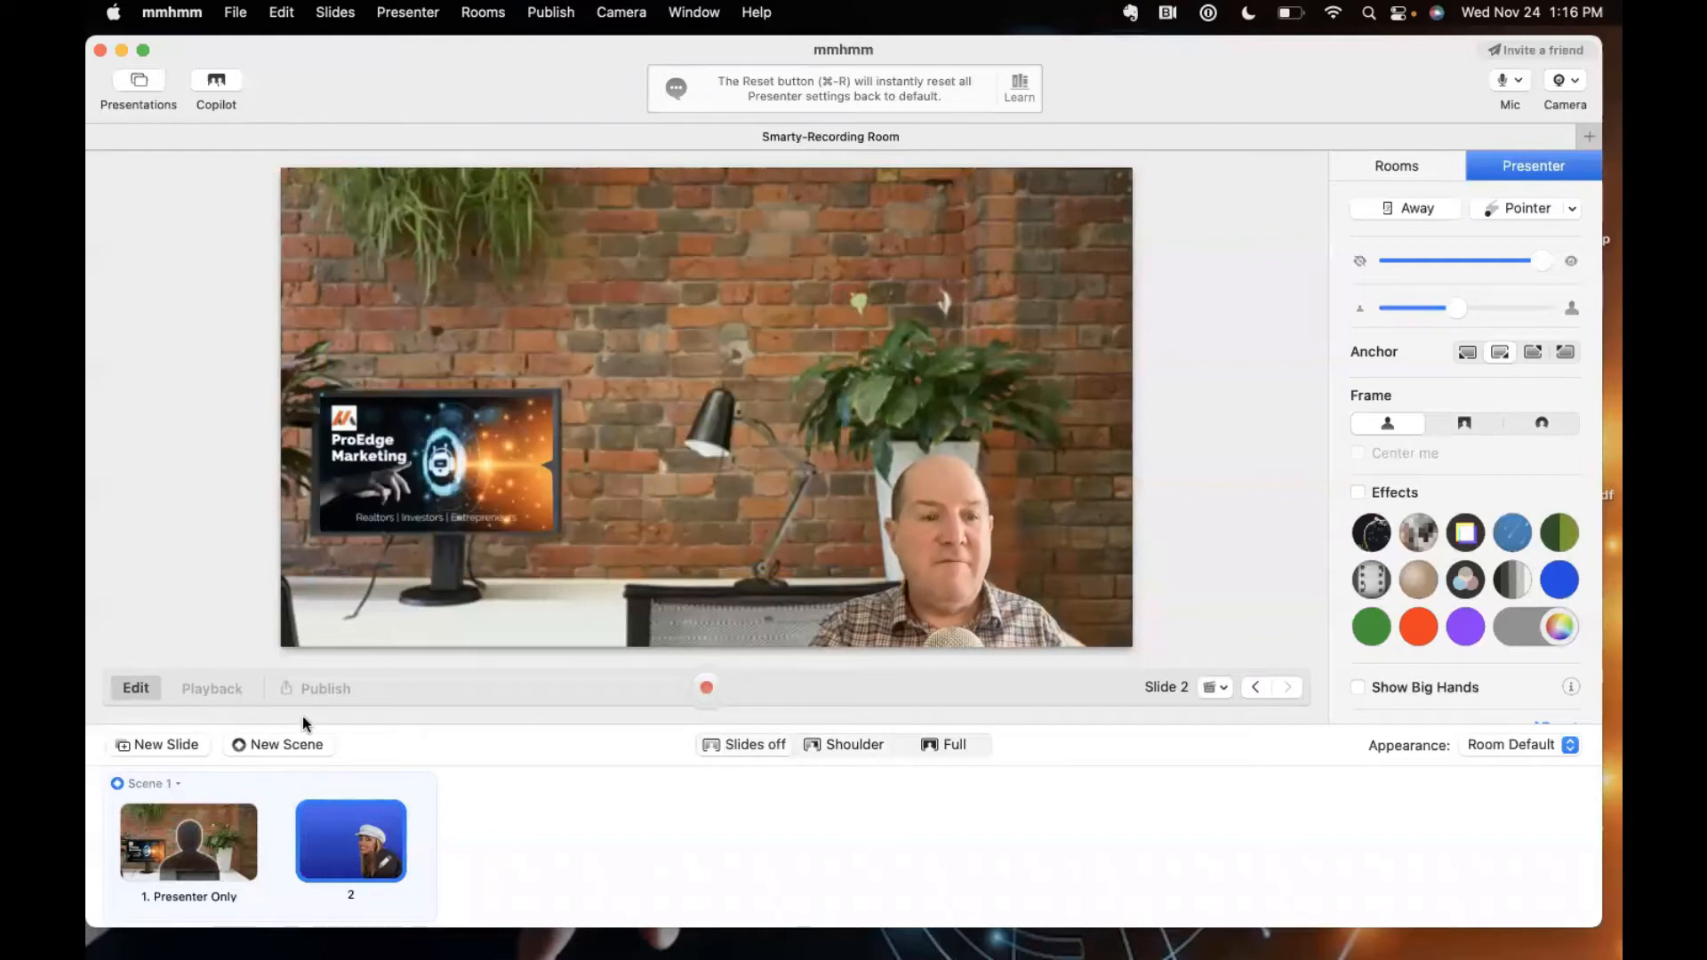
left_click(178, 744)
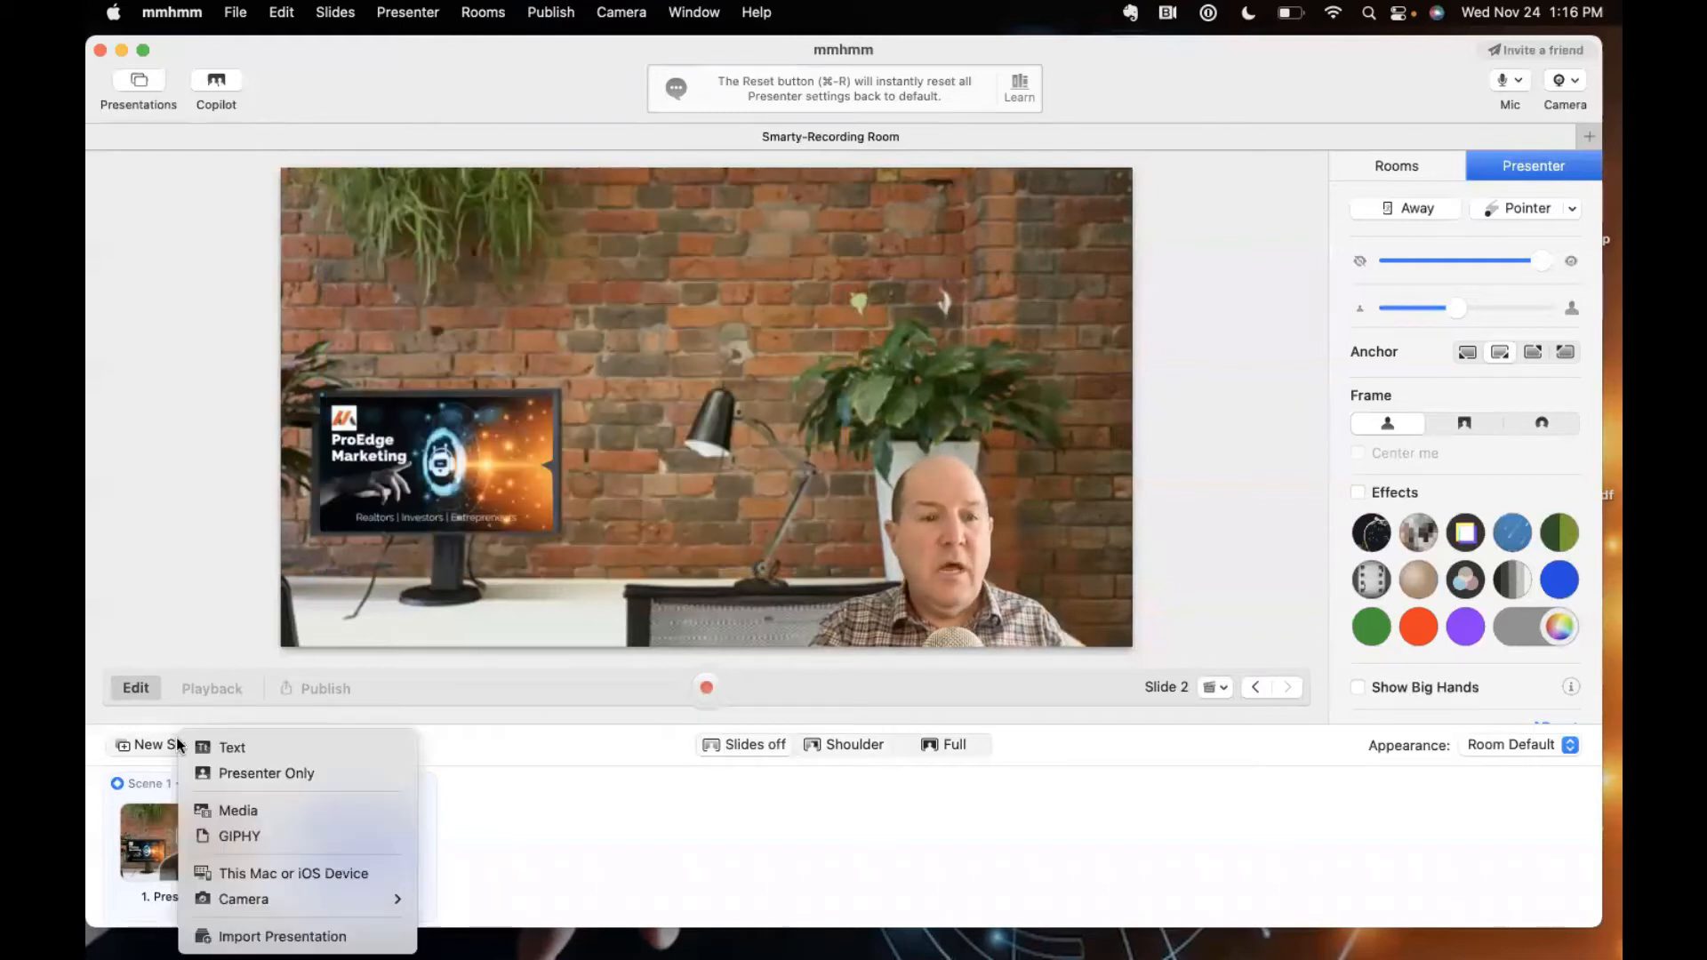
left_click(279, 872)
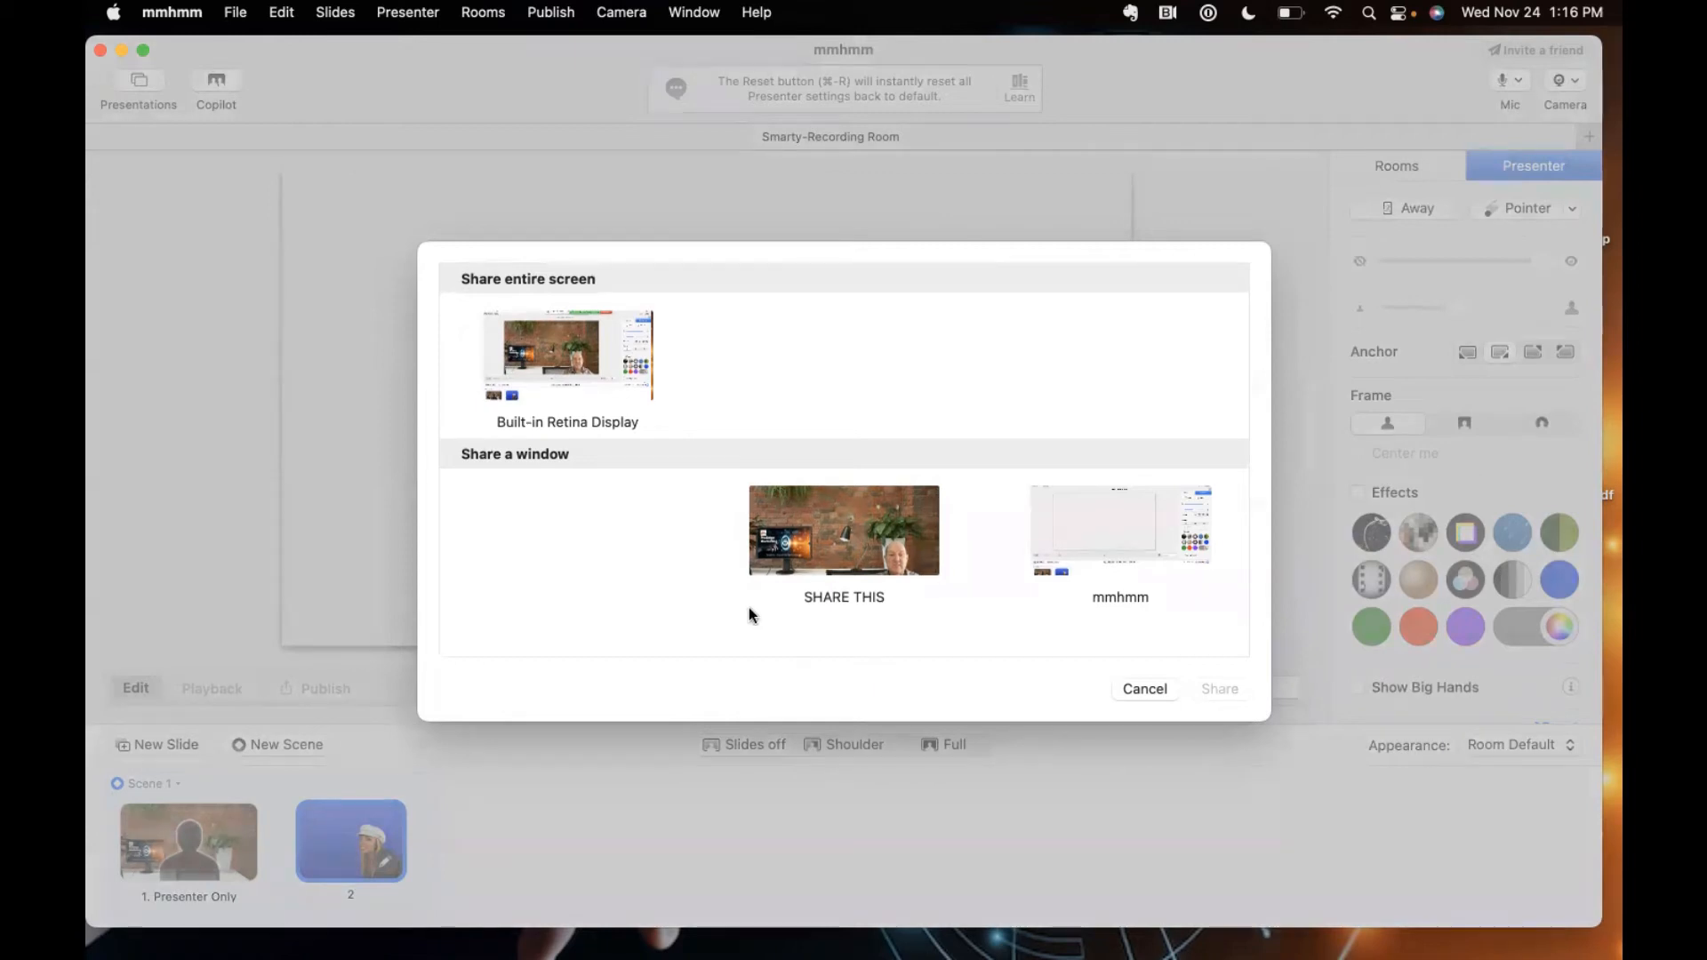
left_click(1146, 688)
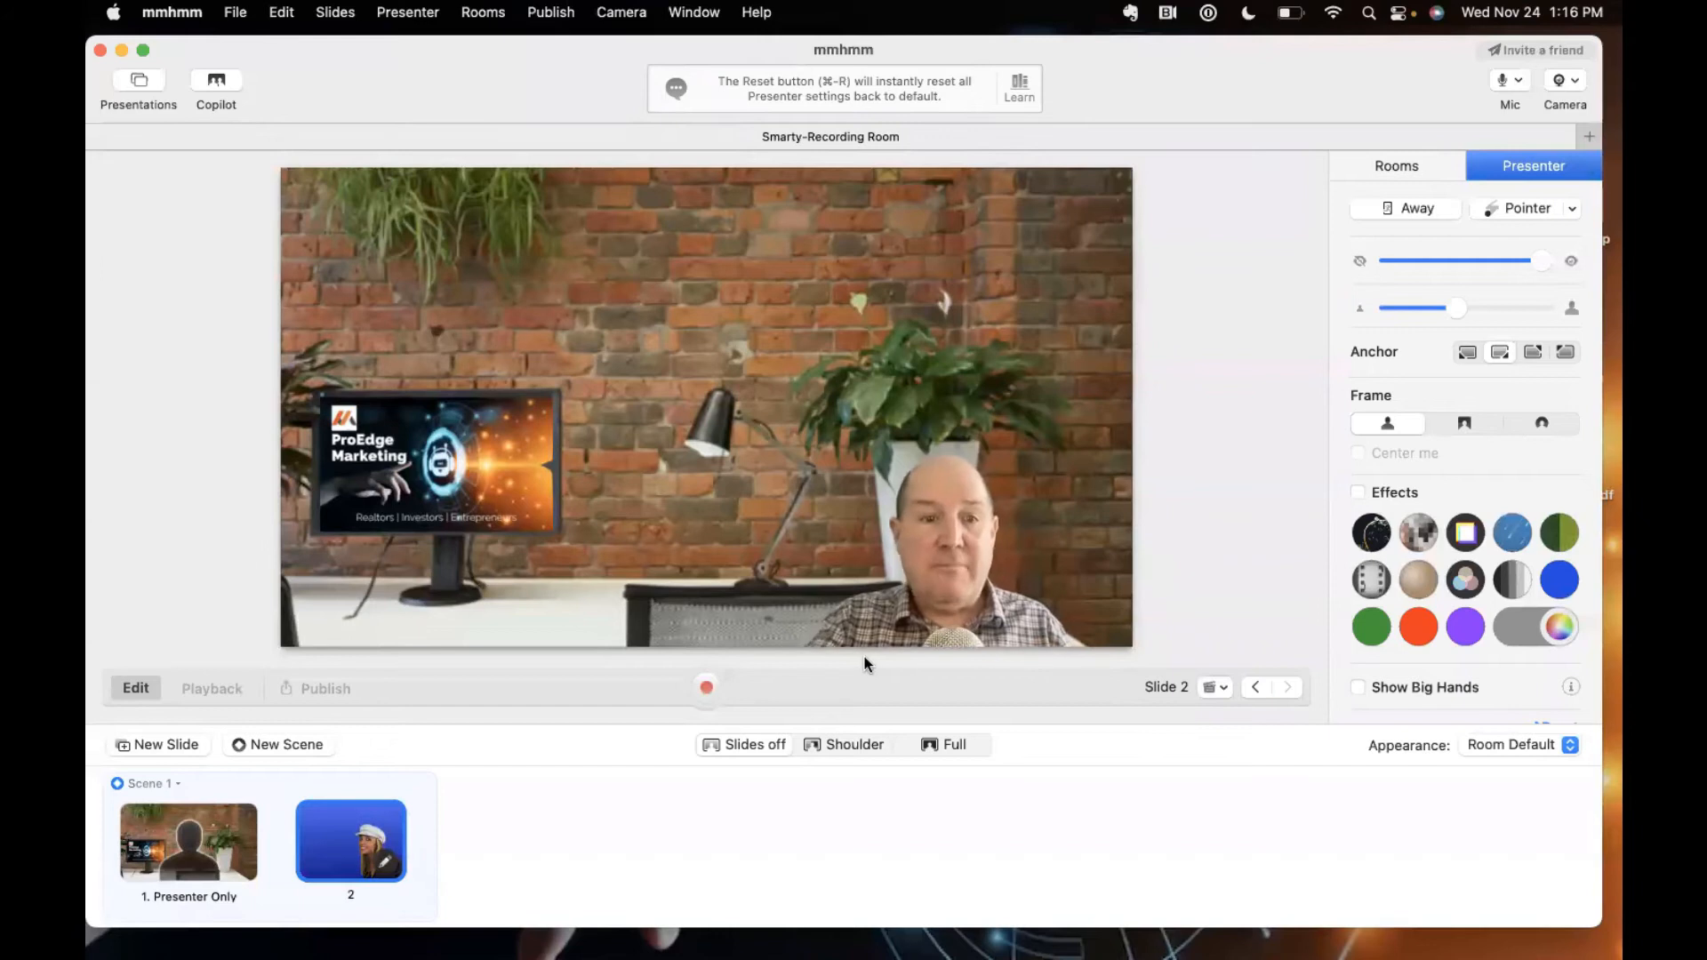
Put the GIF slide into a new second scene and enlarge the presenter there to about 80 percent of the size range
left_click(270, 747)
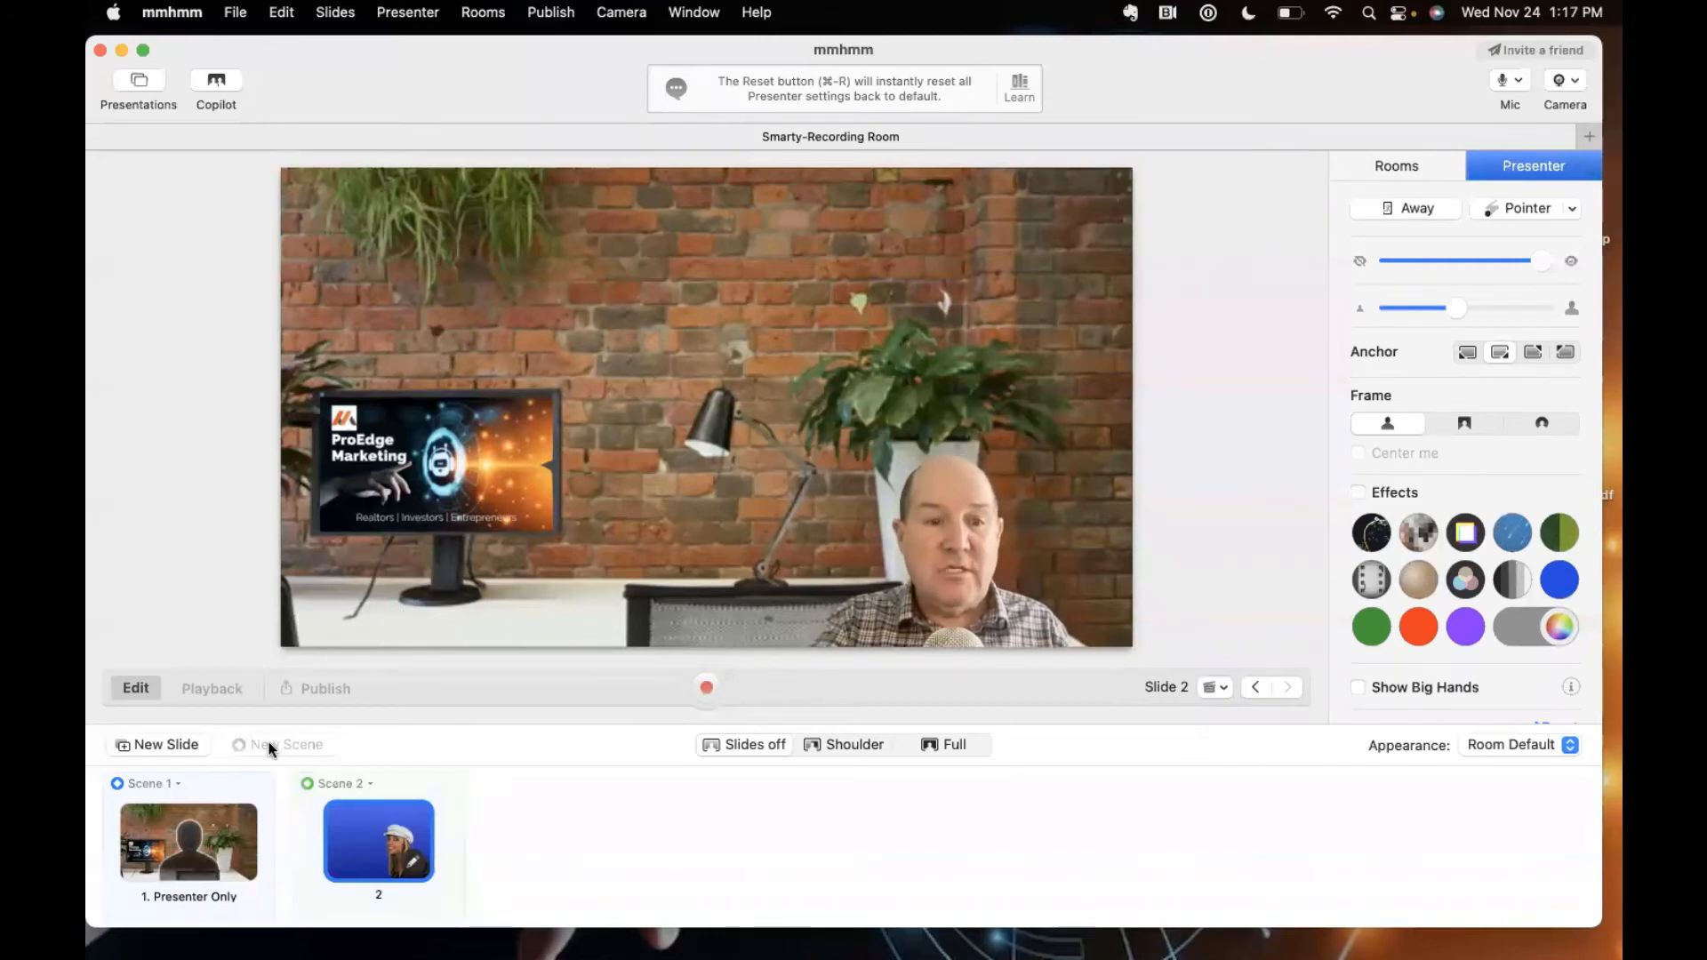
left_click(188, 834)
left_click(371, 807)
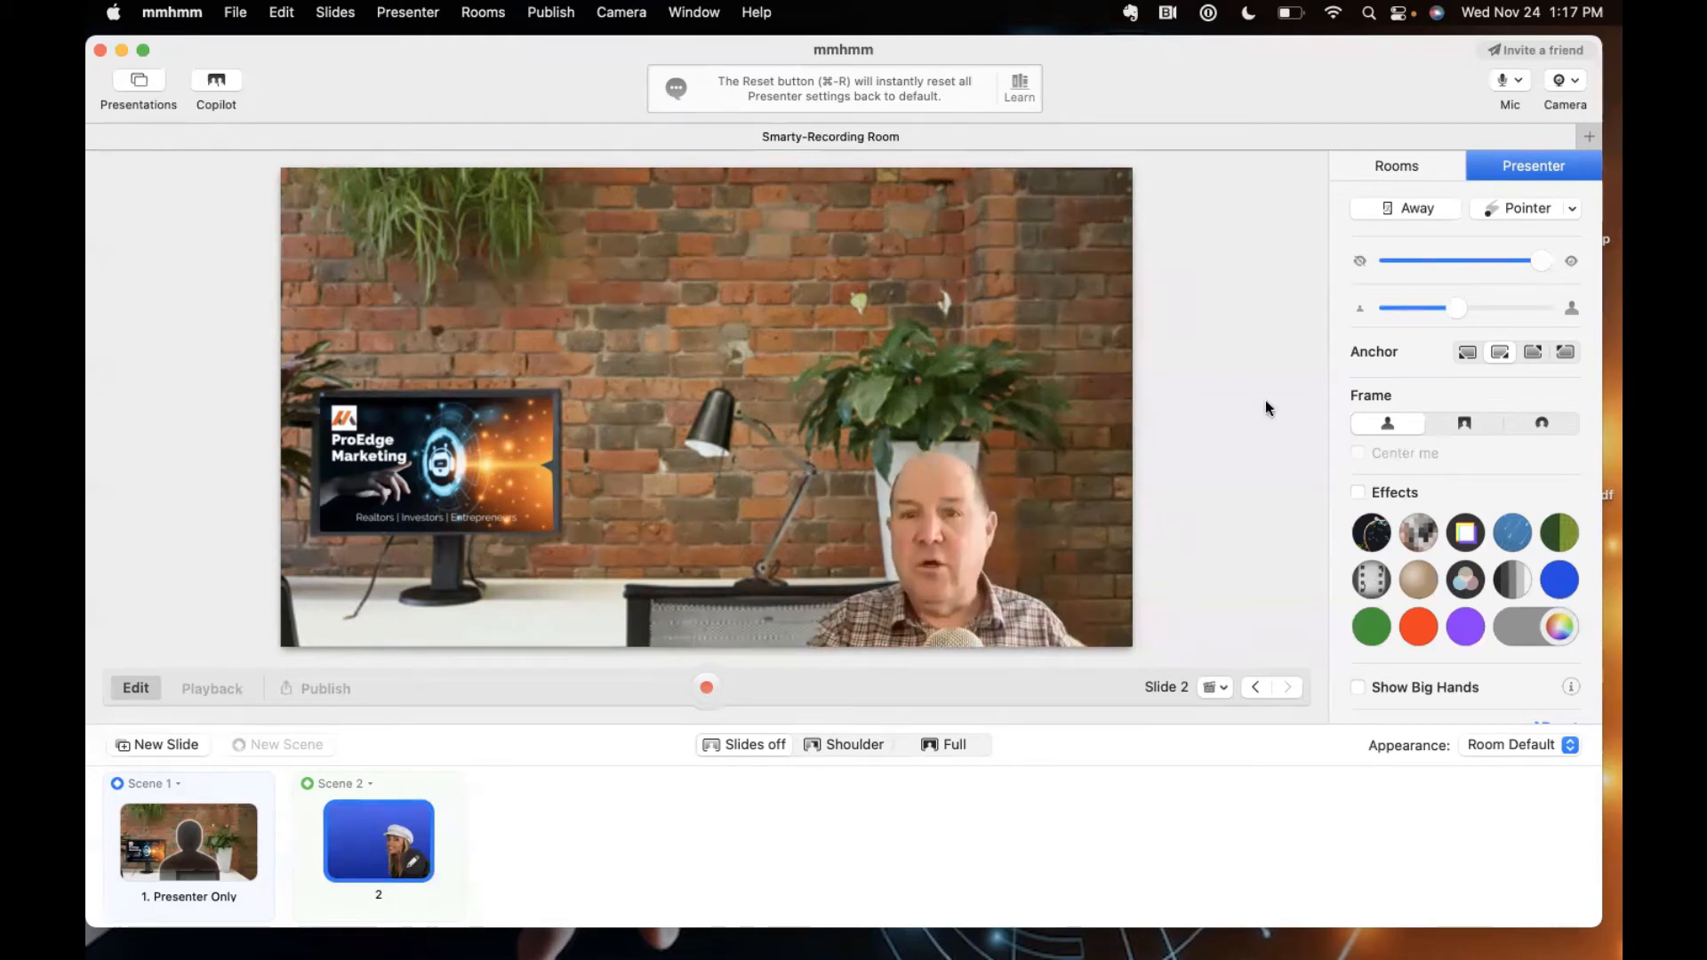
left_click_drag(1458, 310, 1524, 309)
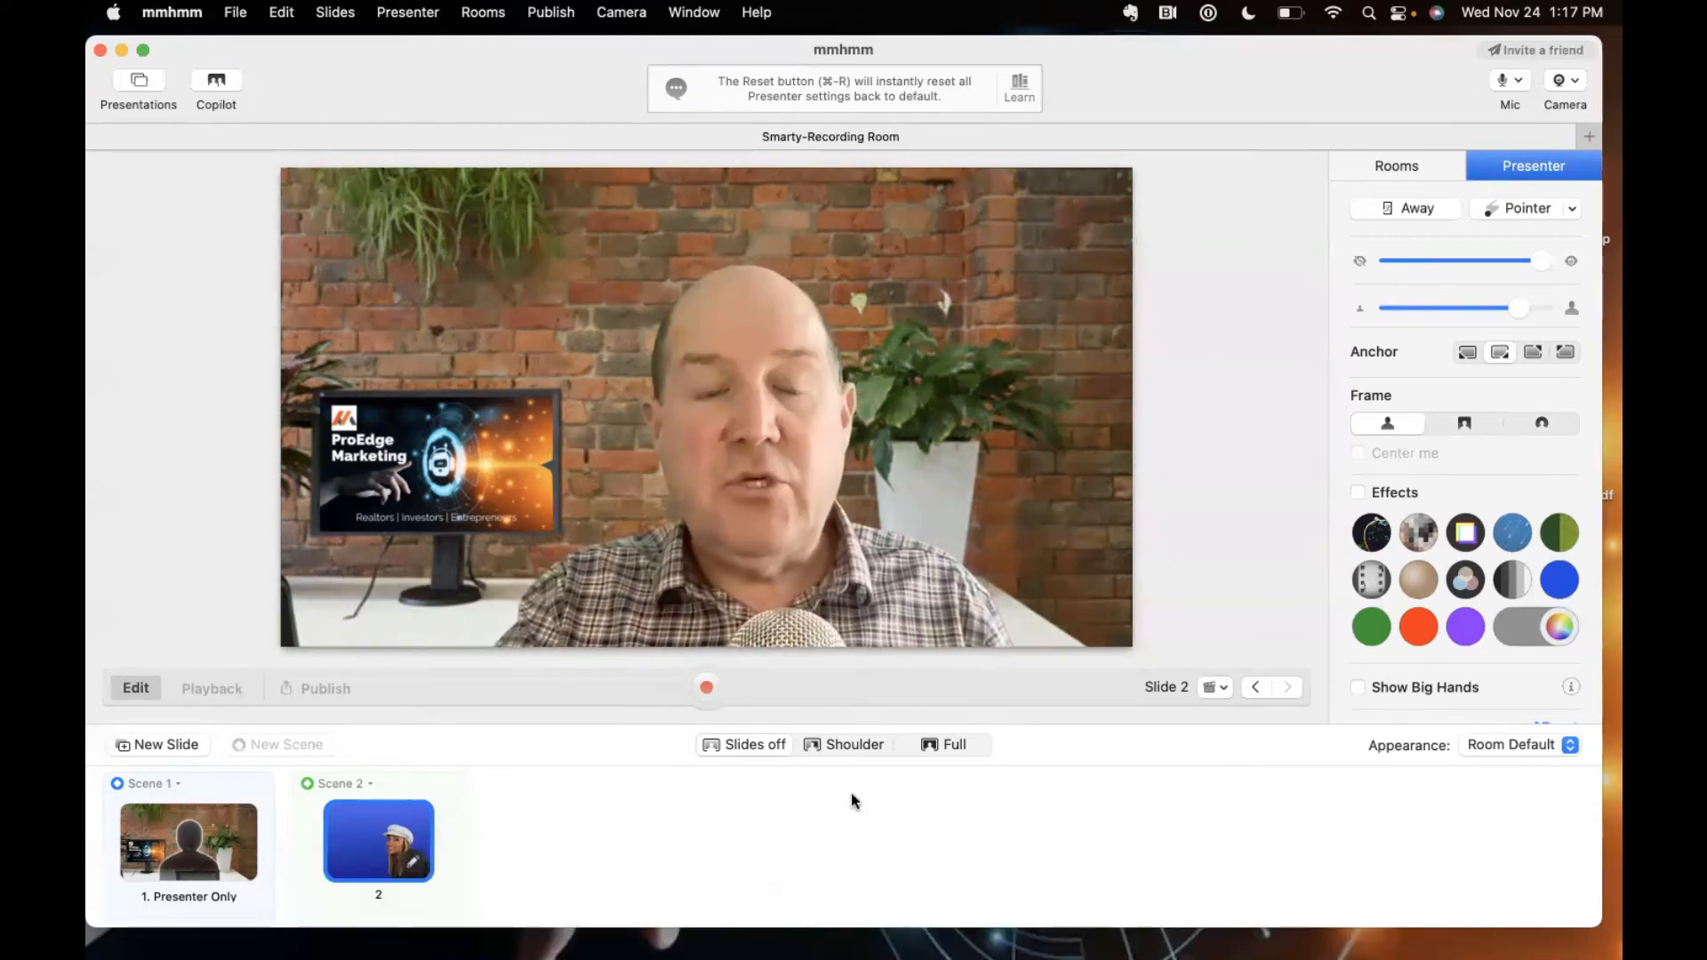
Bring up the ManyChat Content tab in Google Chrome as a window to share, and switch back to mmhmm
mouse_move(827, 932)
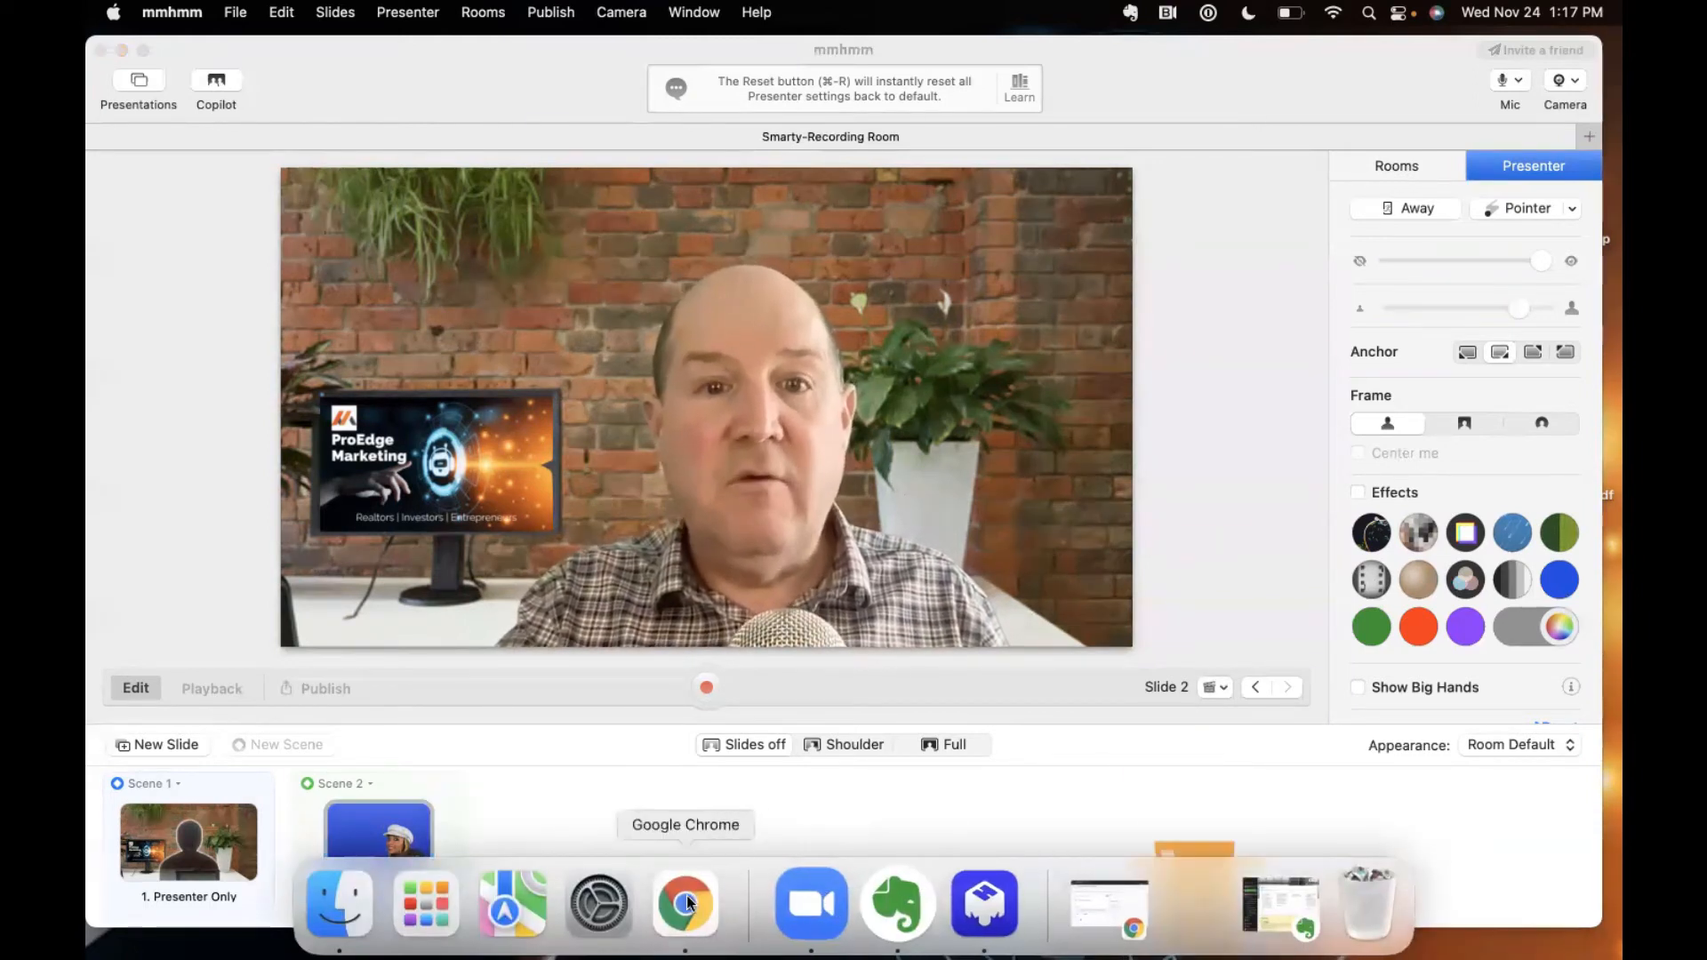
left_click(685, 904)
left_click(791, 55)
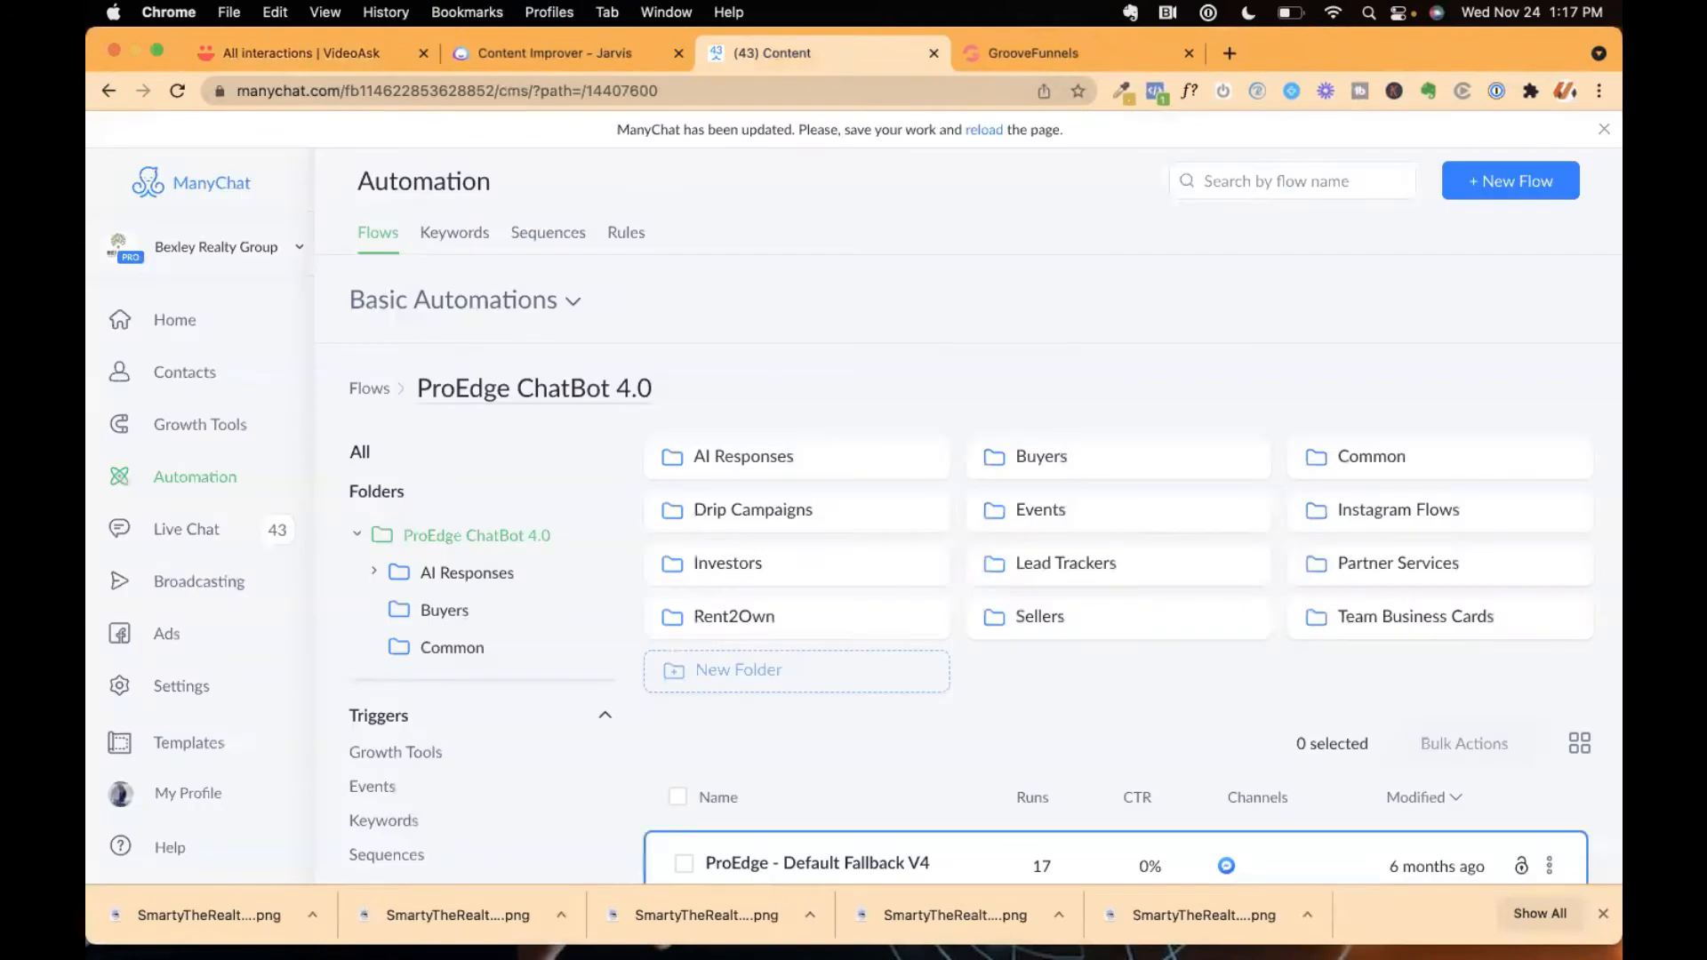
mouse_move(726, 938)
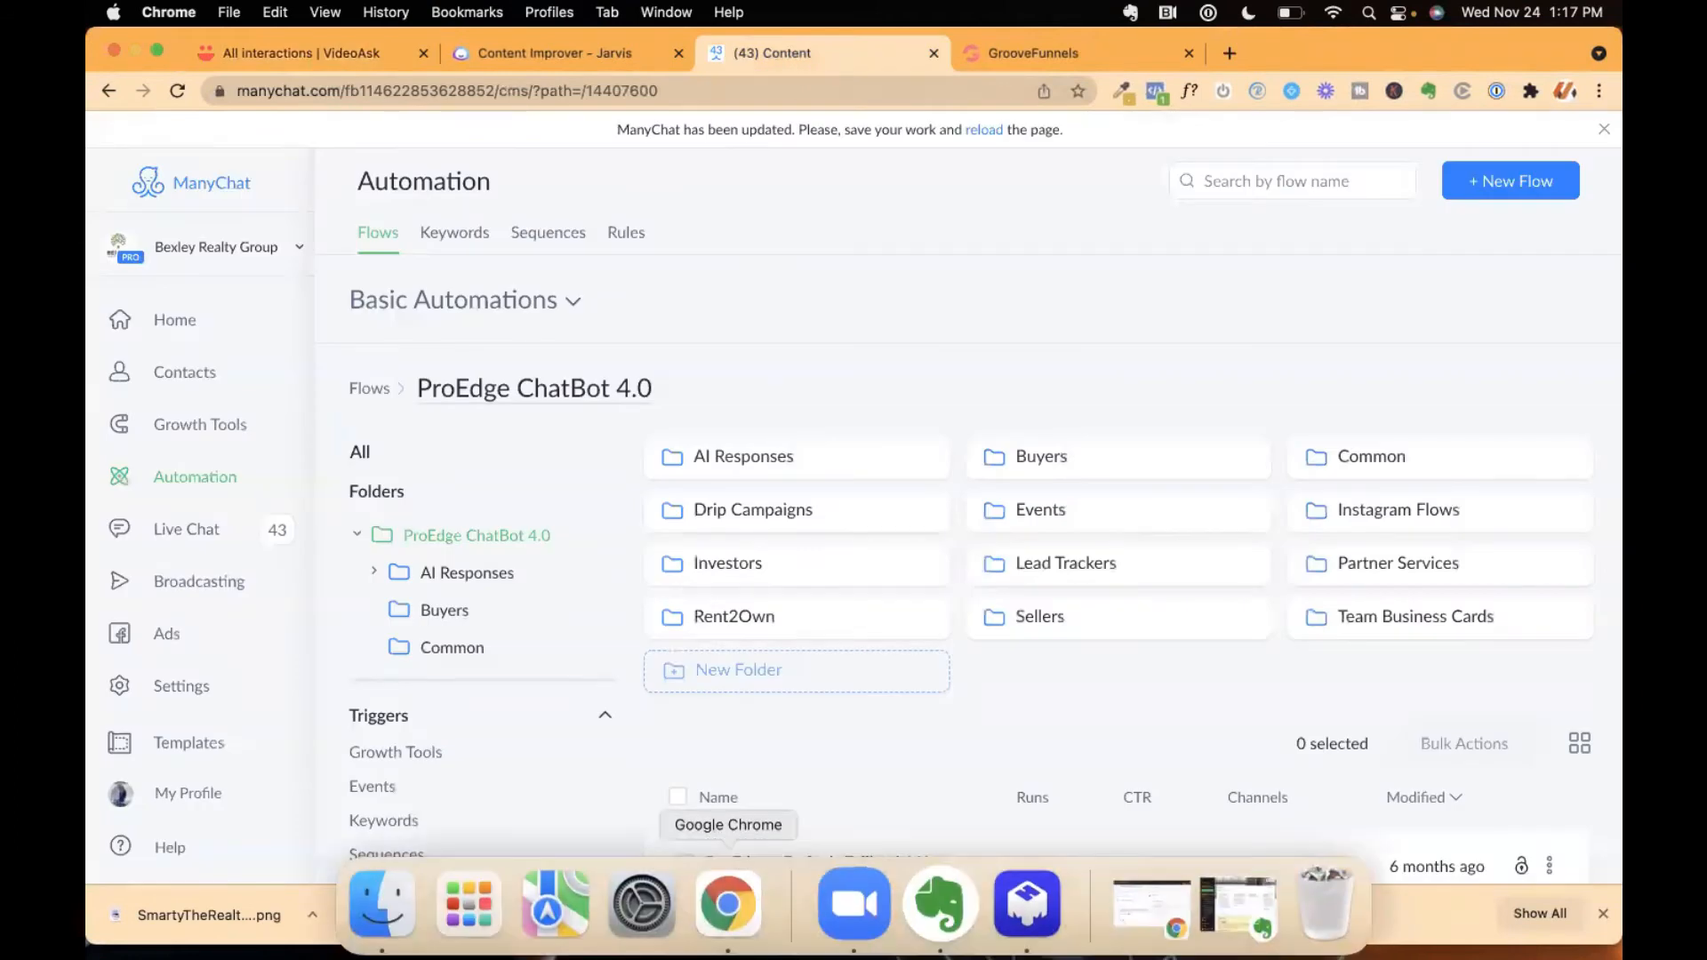
left_click(1034, 893)
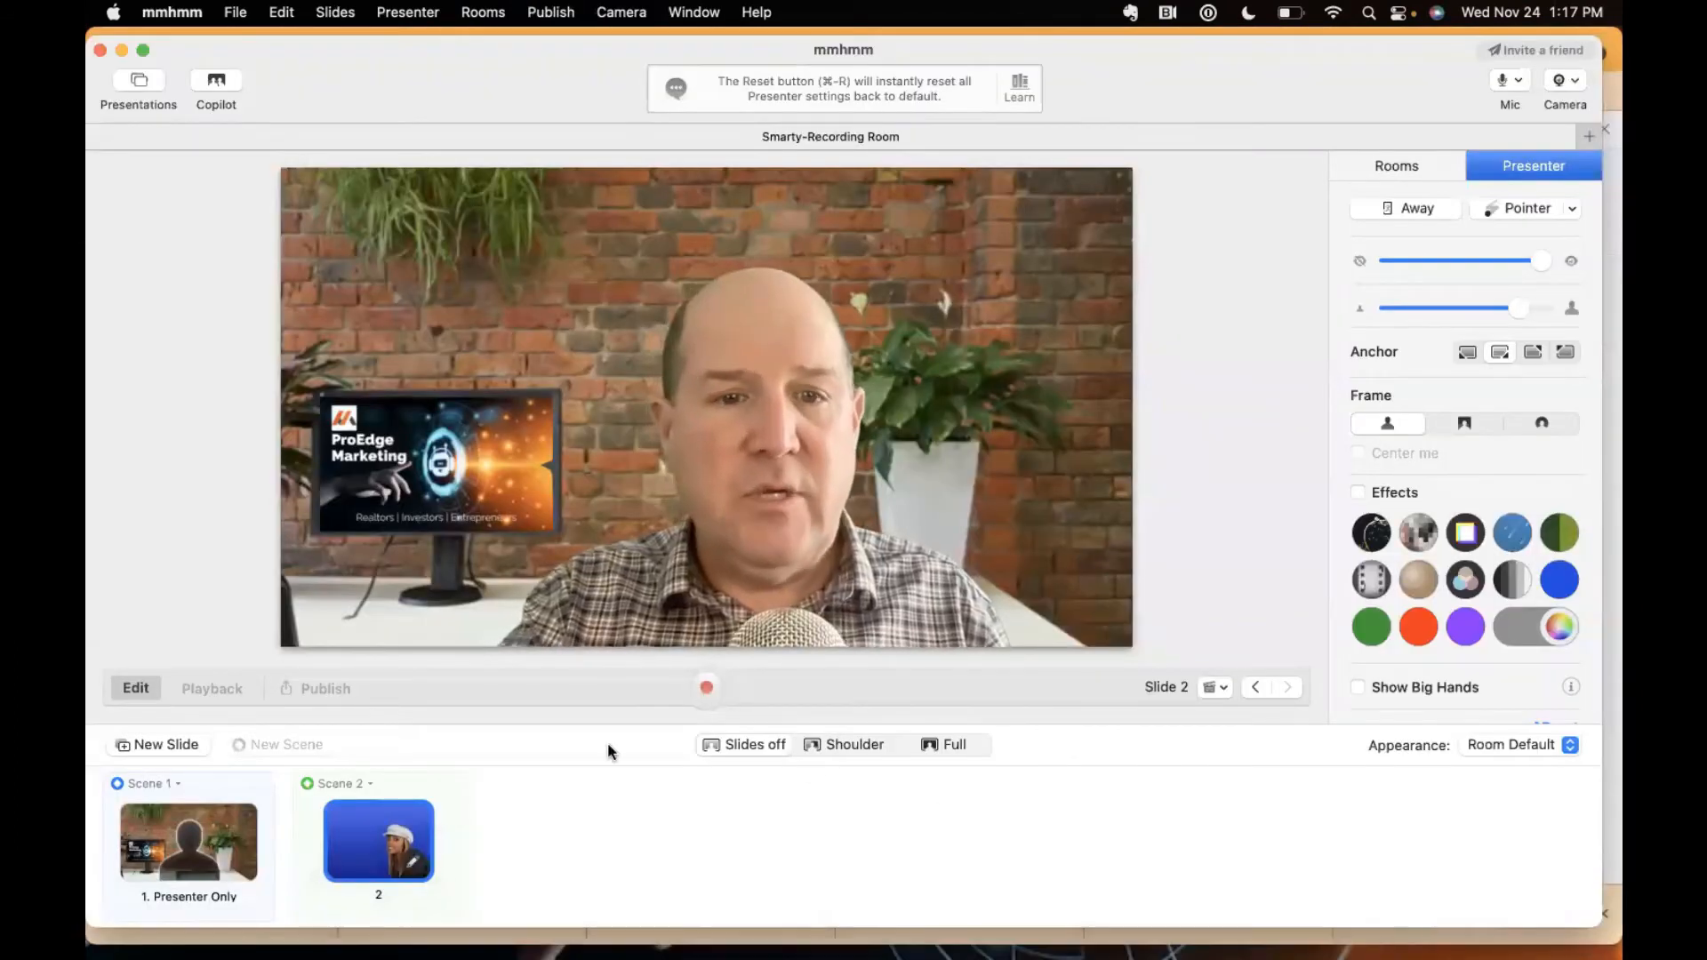
Add a This Mac or iOS Device slide that shares the "(43) Content" browser window
left_click(164, 736)
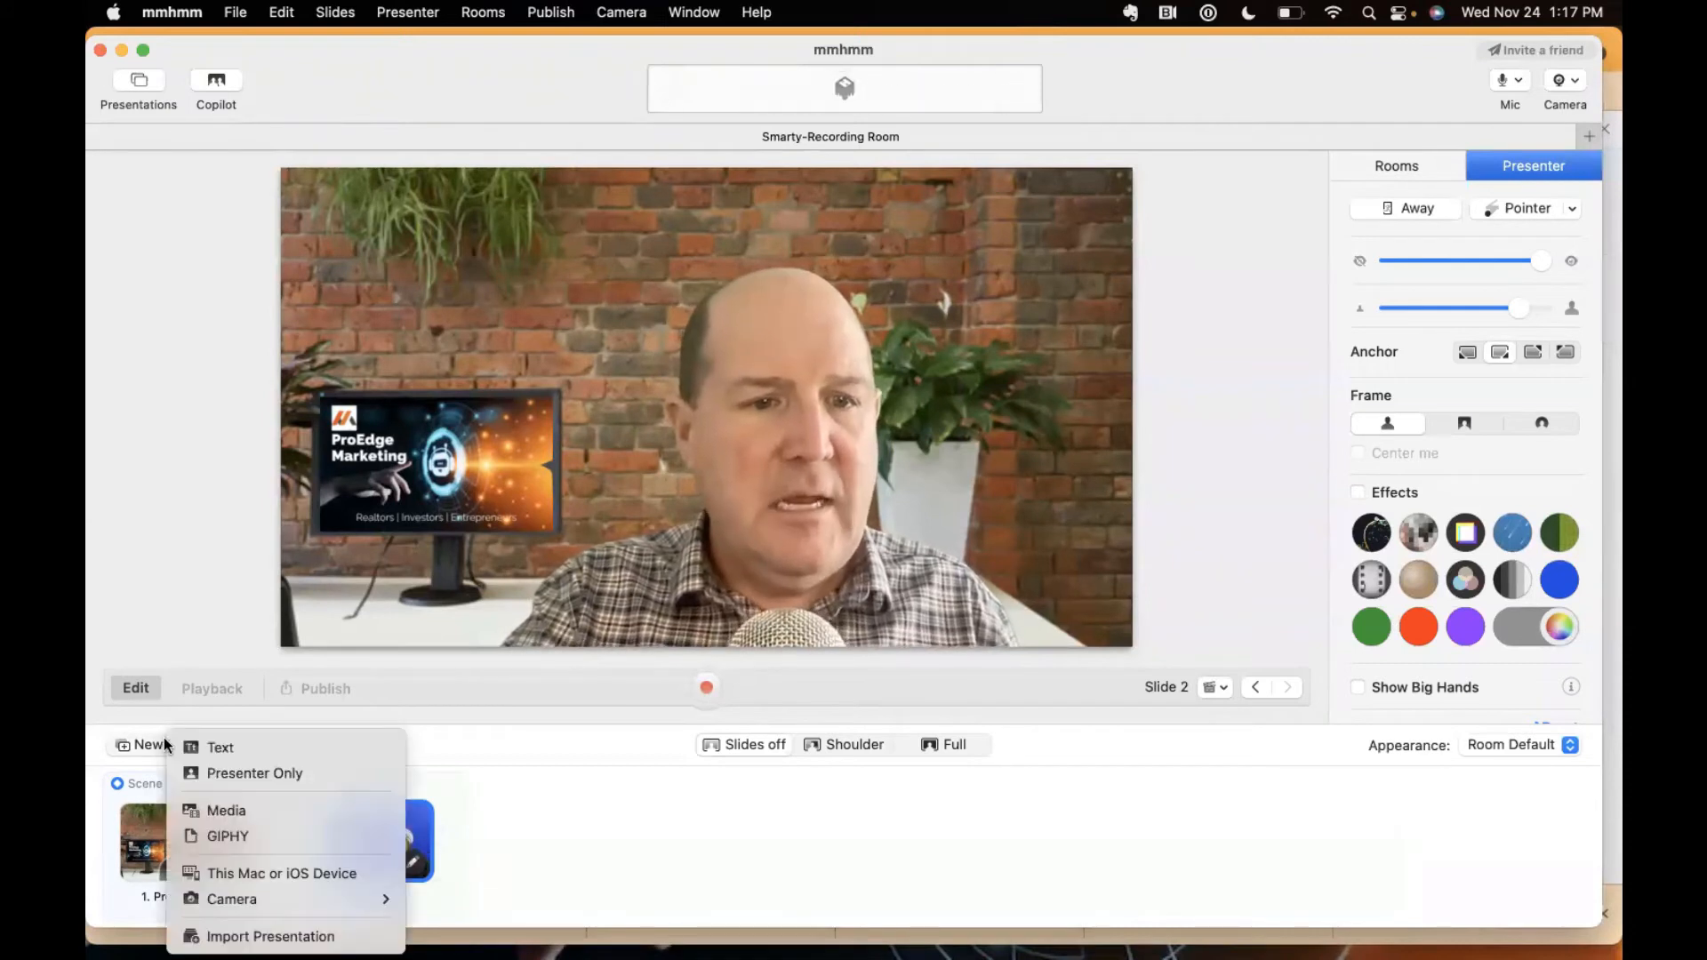
left_click(254, 872)
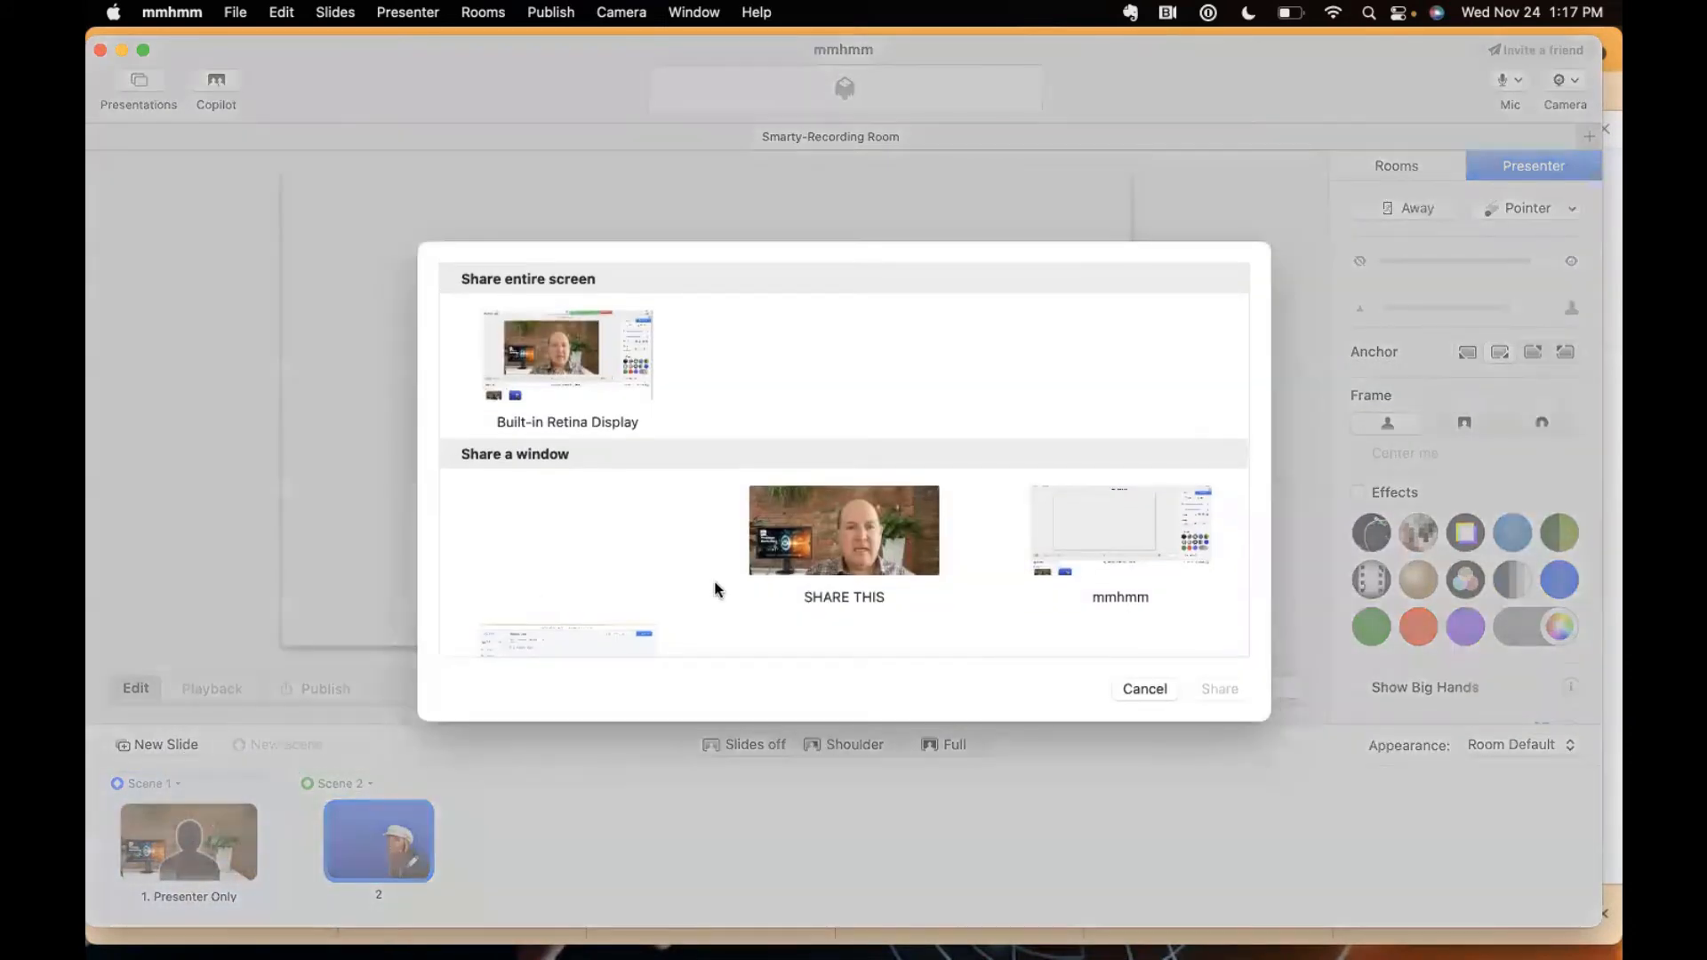
scroll(580, 585, "down", 2)
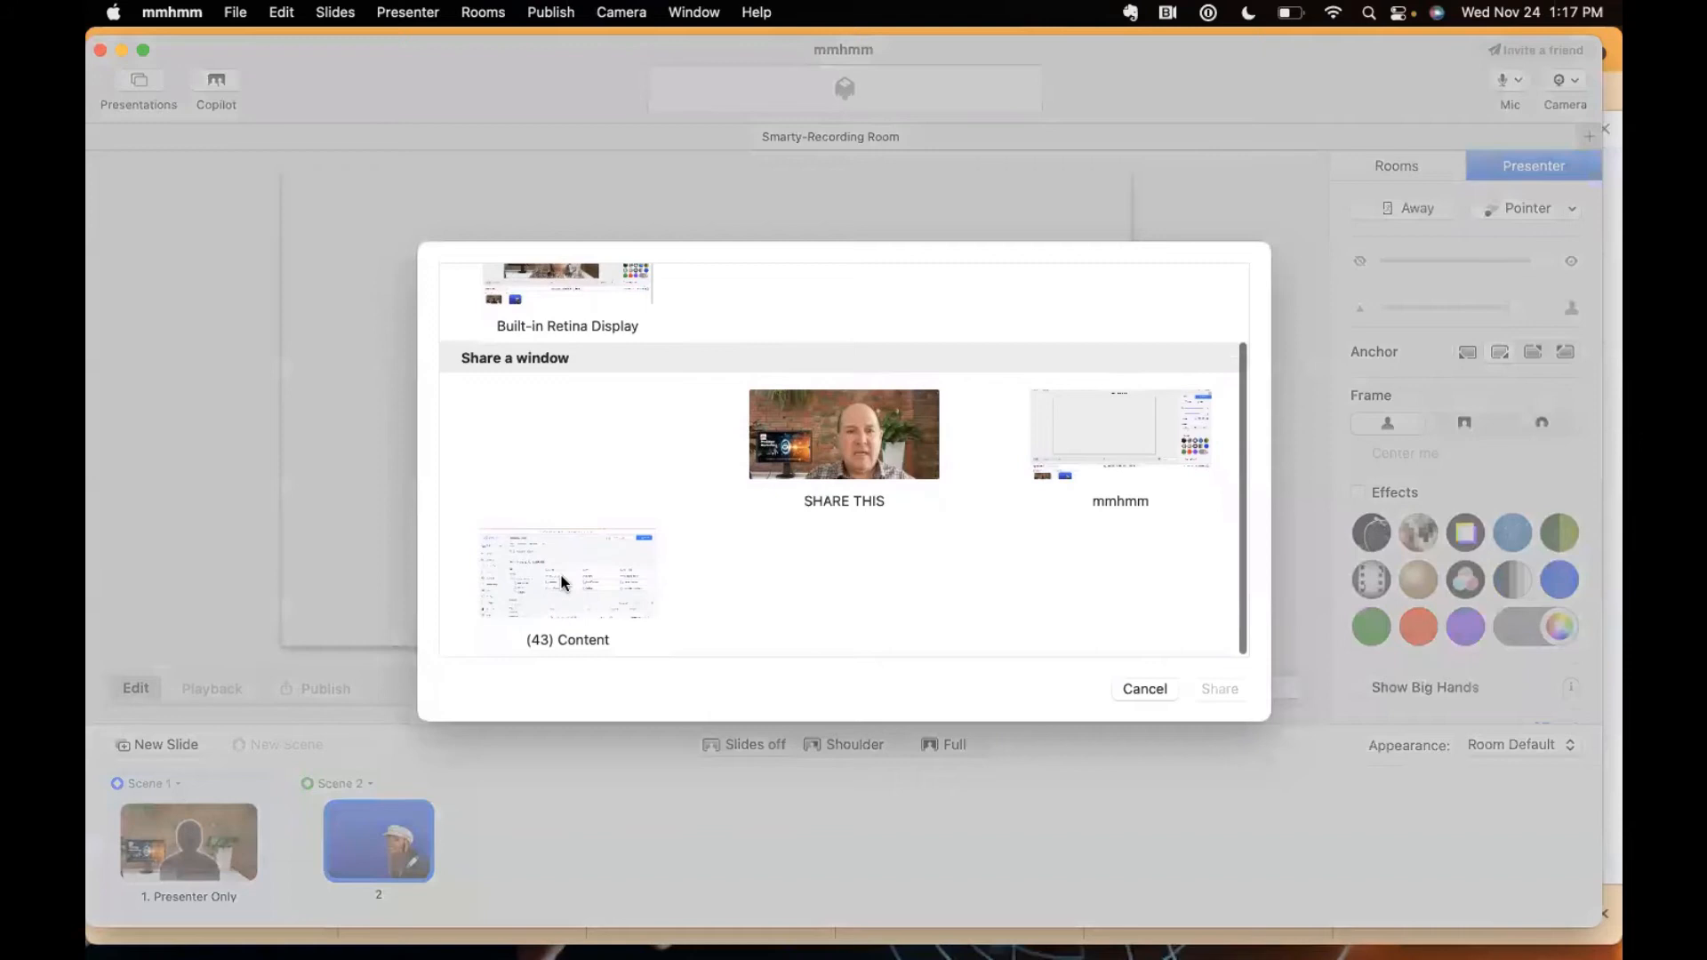
left_click(562, 582)
left_click(1211, 689)
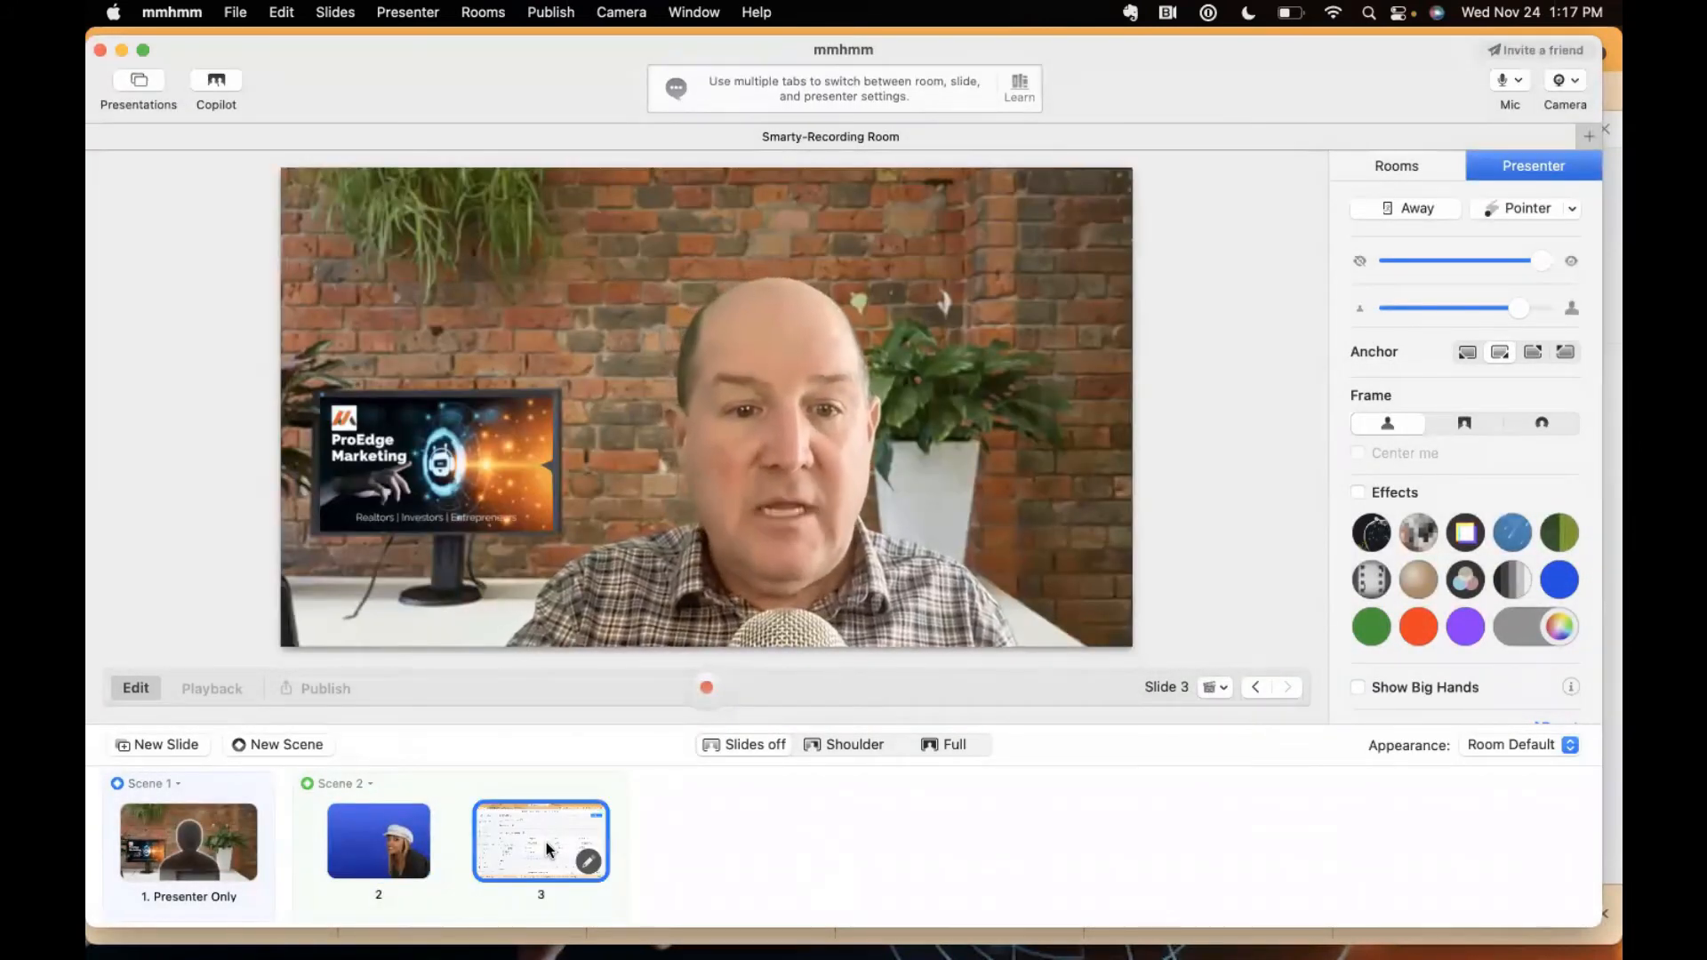
Try the shared window in Shoulder and Full layouts, shrink the presenter into the lower-right corner, and turn the slides off
left_click(864, 745)
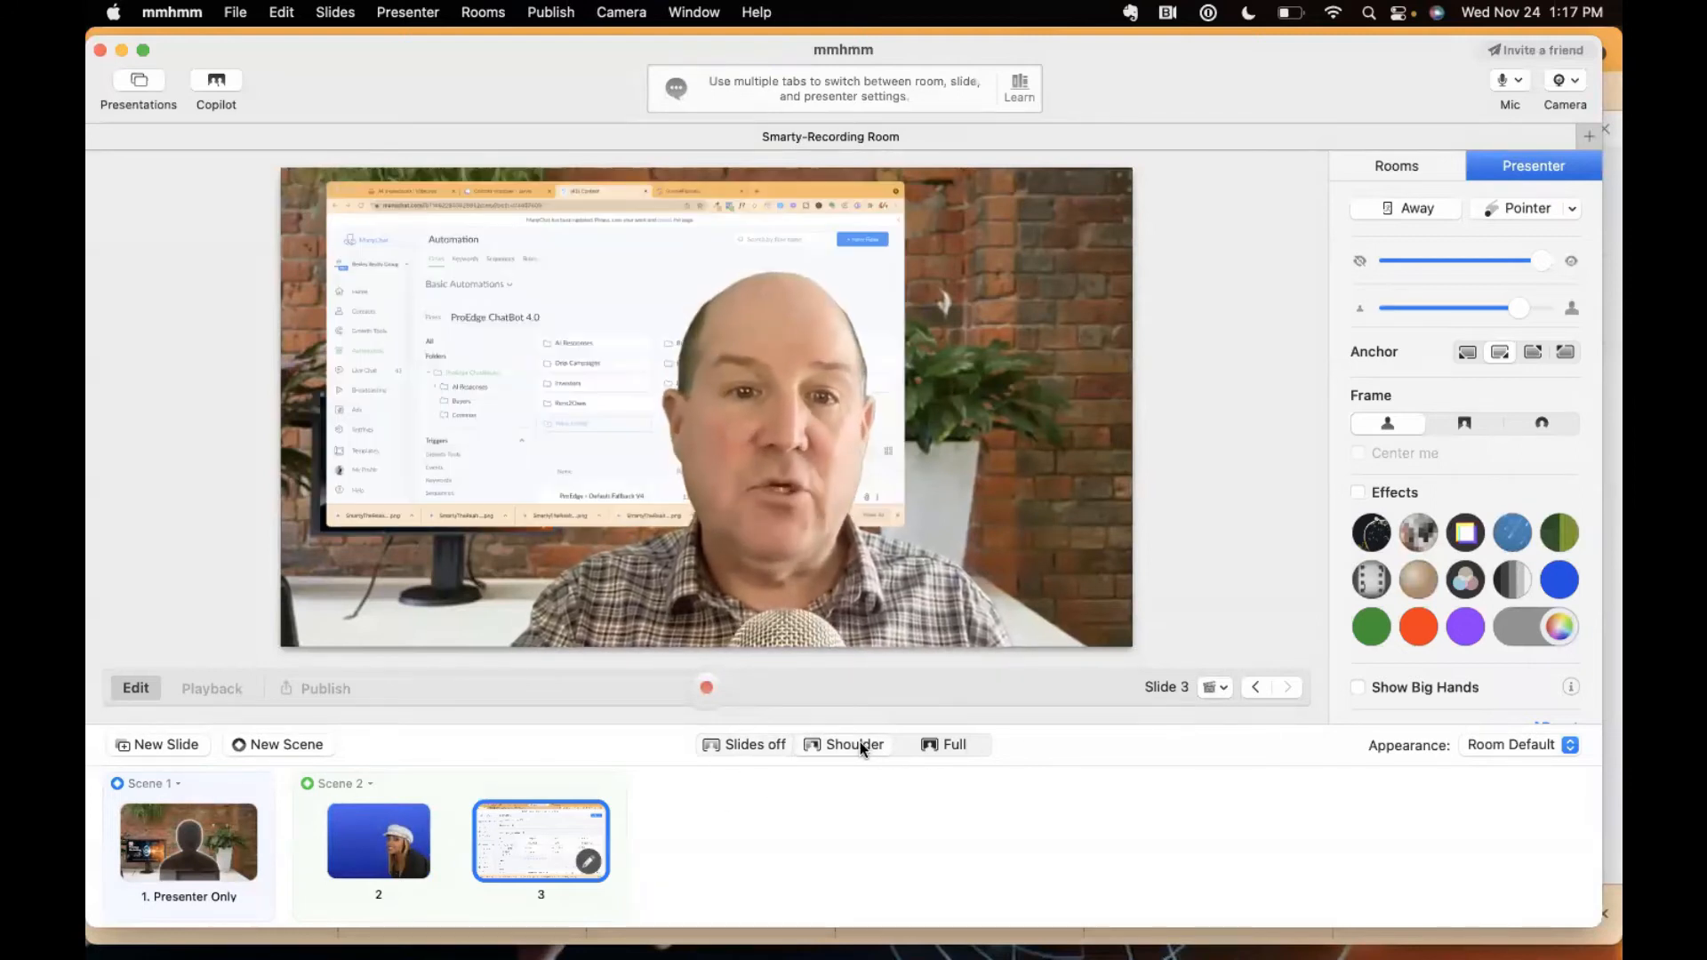
left_click(929, 747)
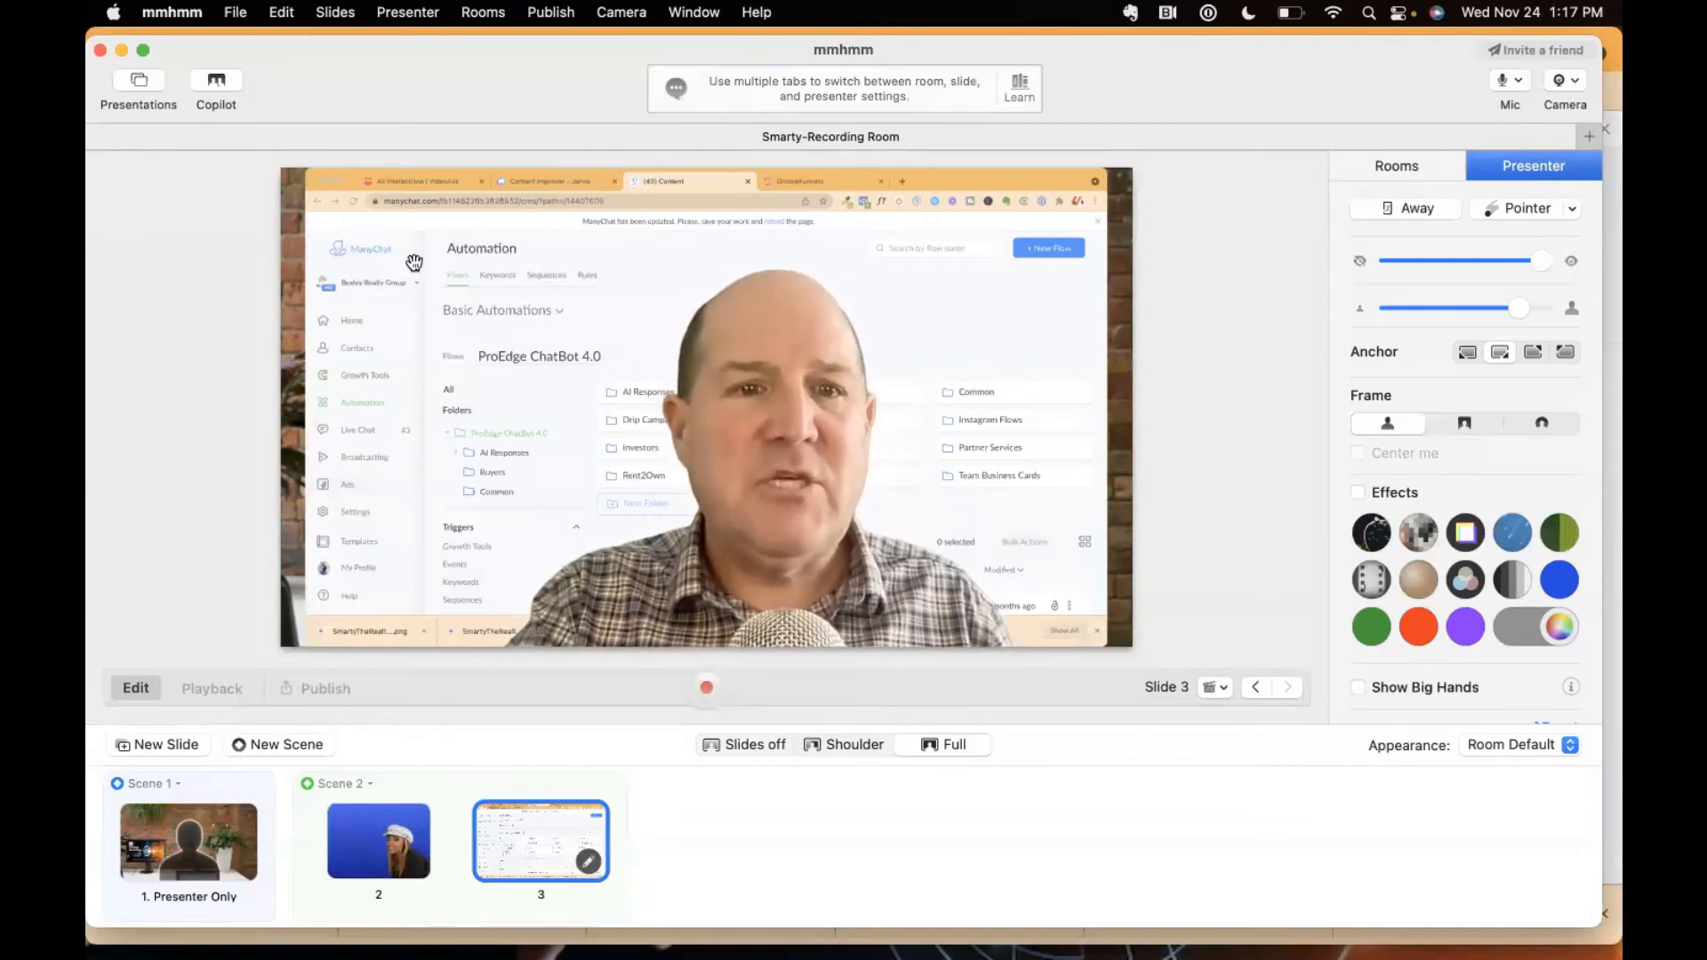
left_click_drag(424, 250, 814, 538)
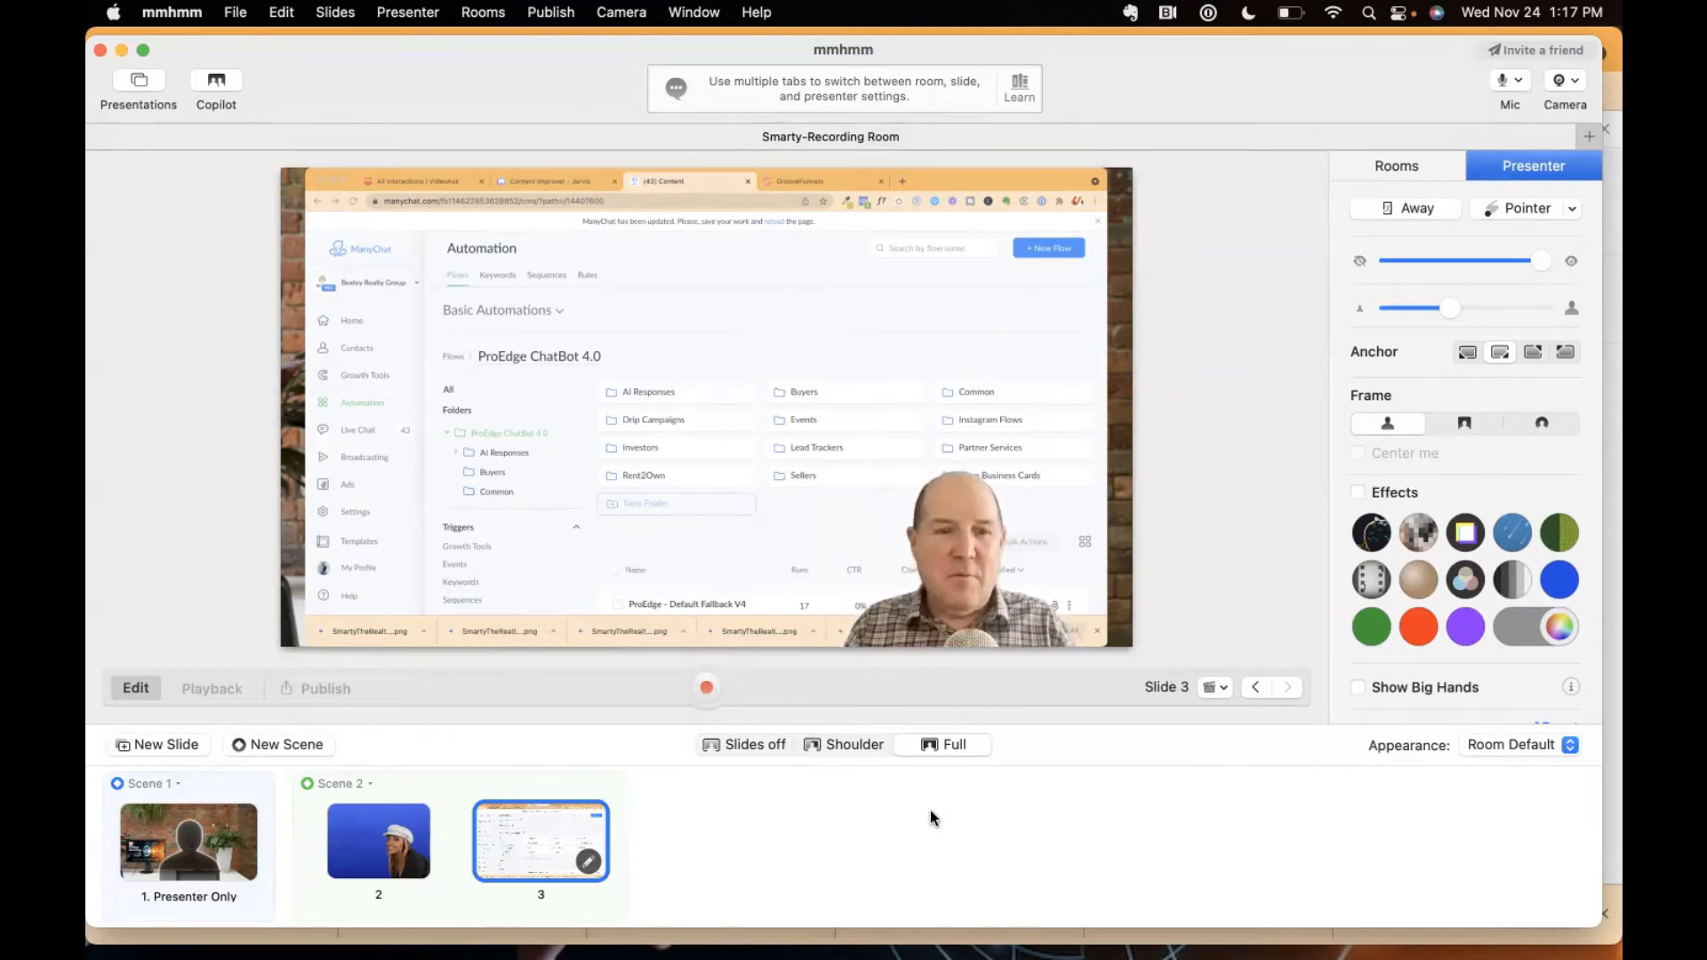
left_click(743, 745)
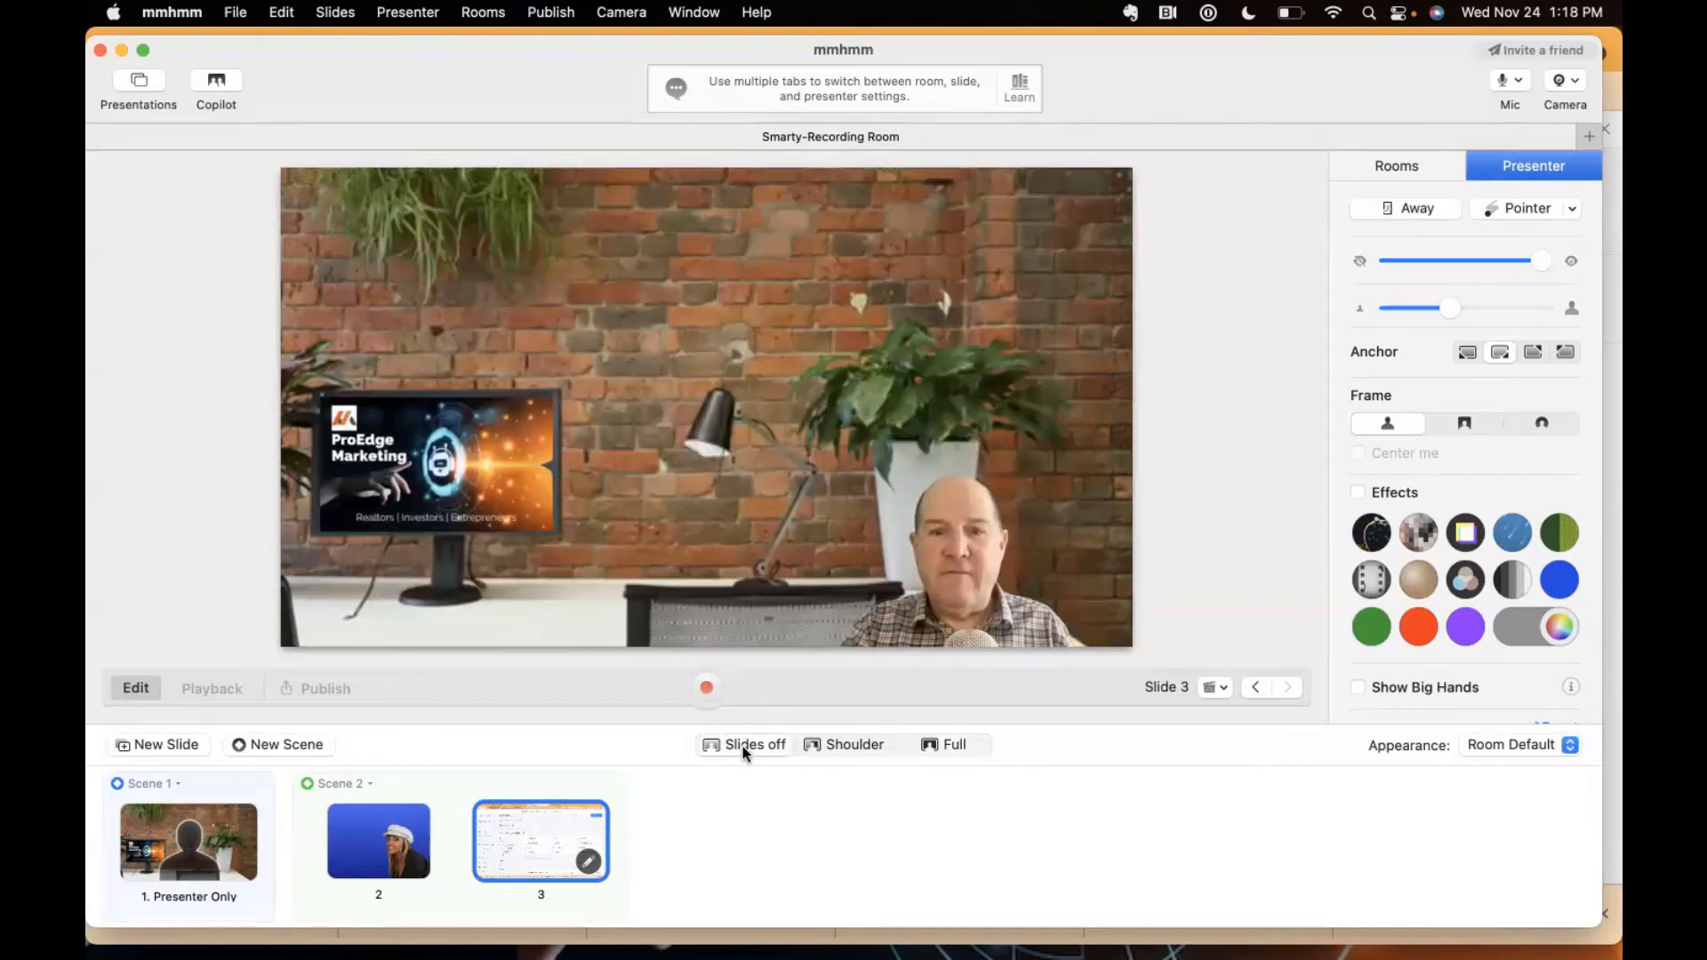
On the Presenter Only slide, enlarge the presenter and shift them toward the middle, between the monitor and the plant
left_click(156, 842)
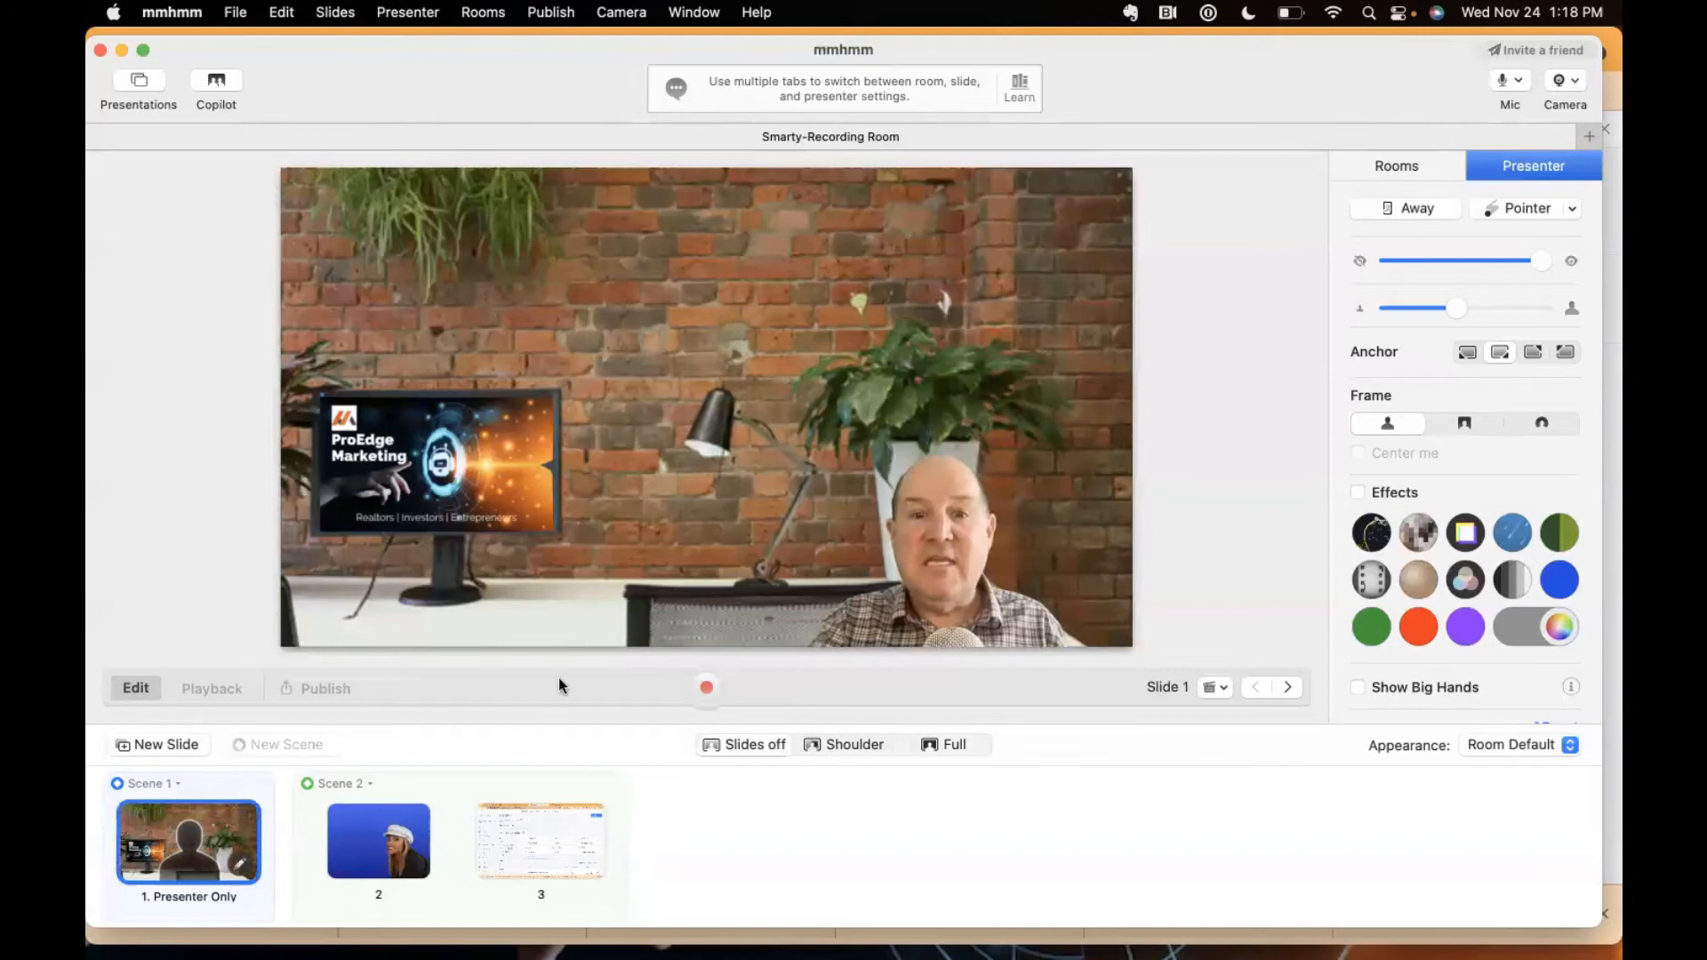
left_click_drag(759, 444, 499, 355)
left_click_drag(907, 569, 799, 569)
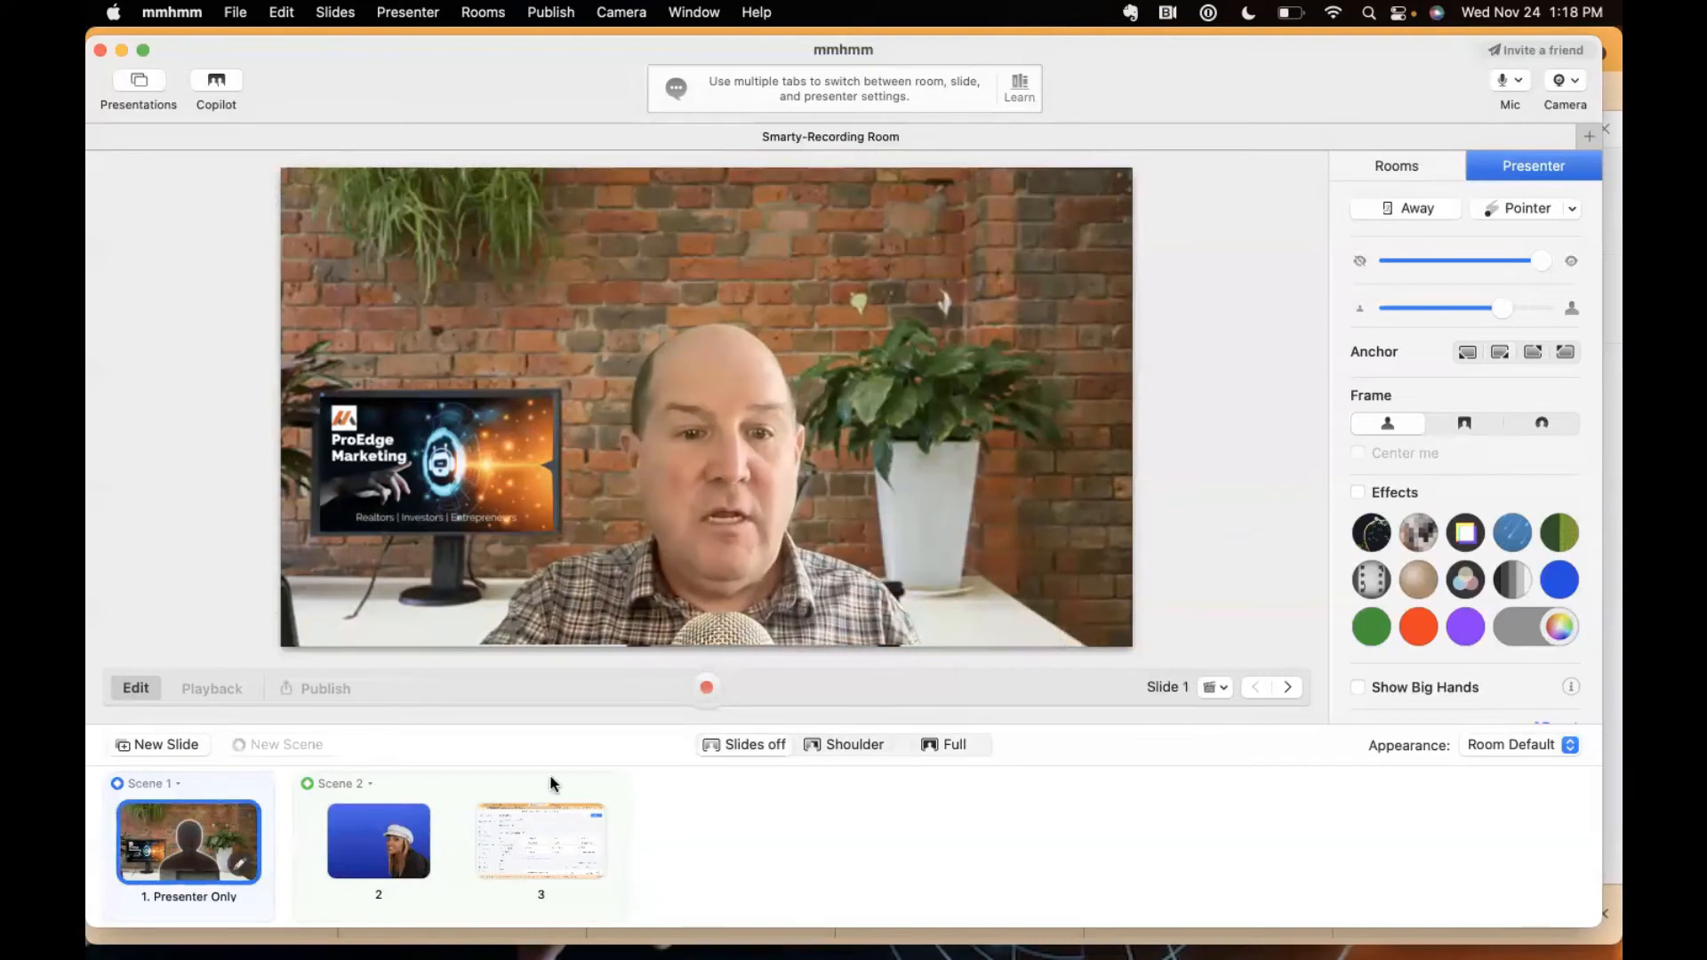
Switch between the shared-window and Presenter Only slides, ending on slide 3 in the Shoulder layout
left_click(551, 832)
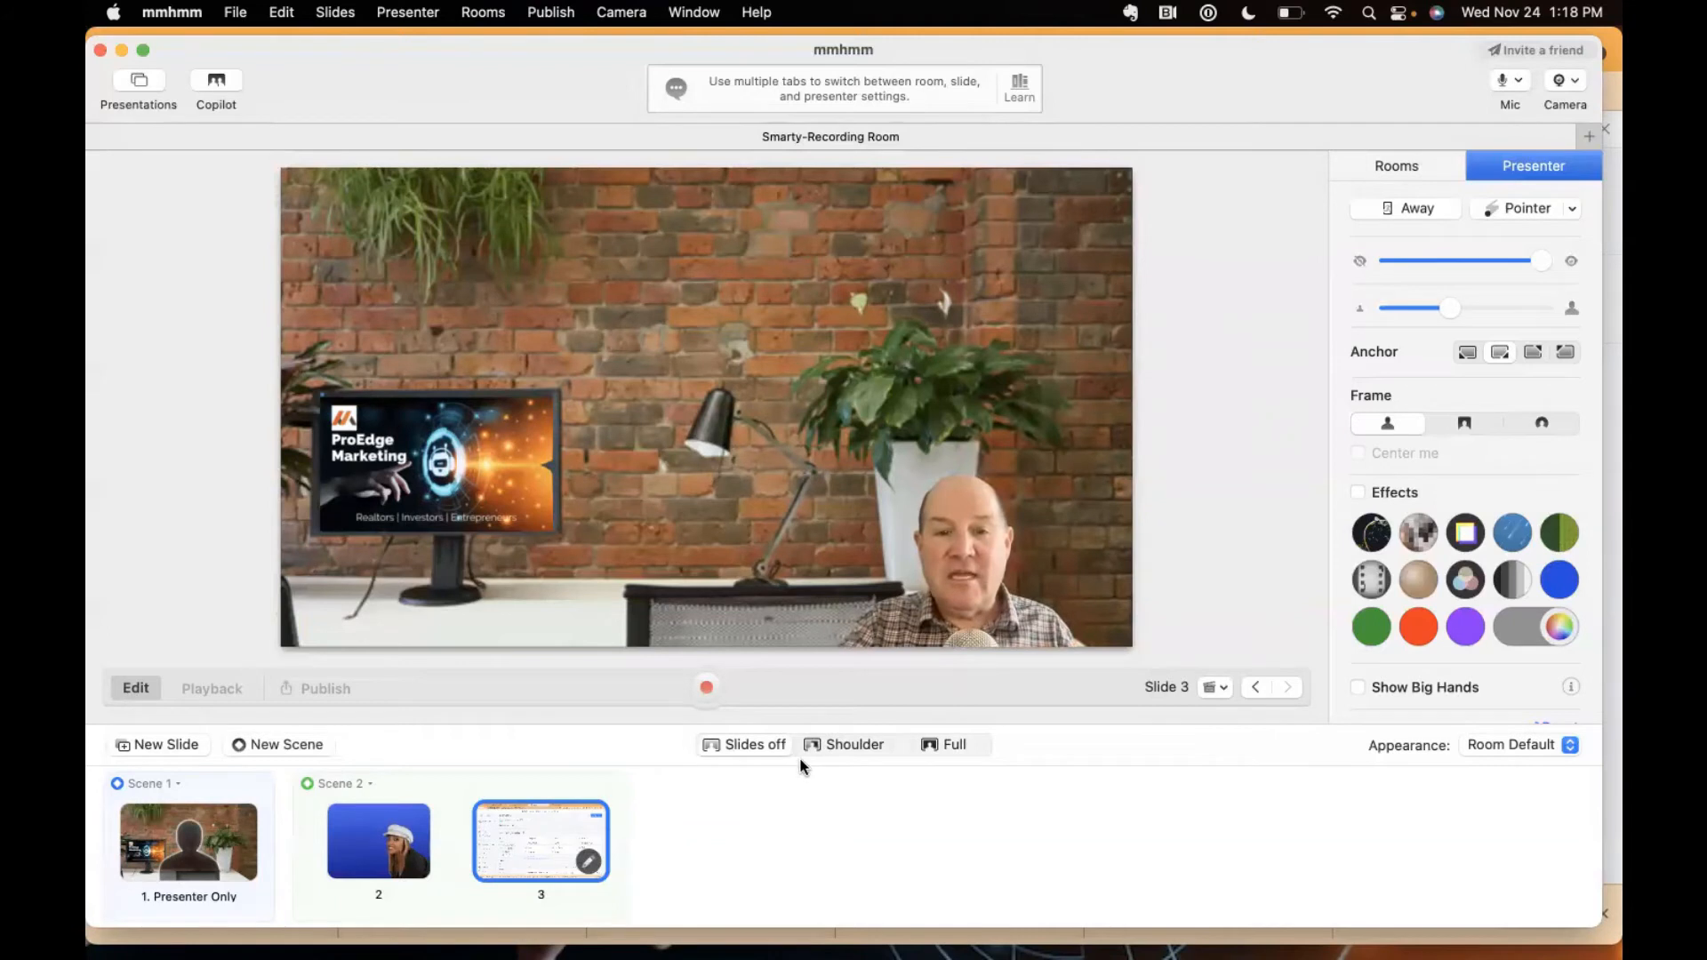
left_click(198, 834)
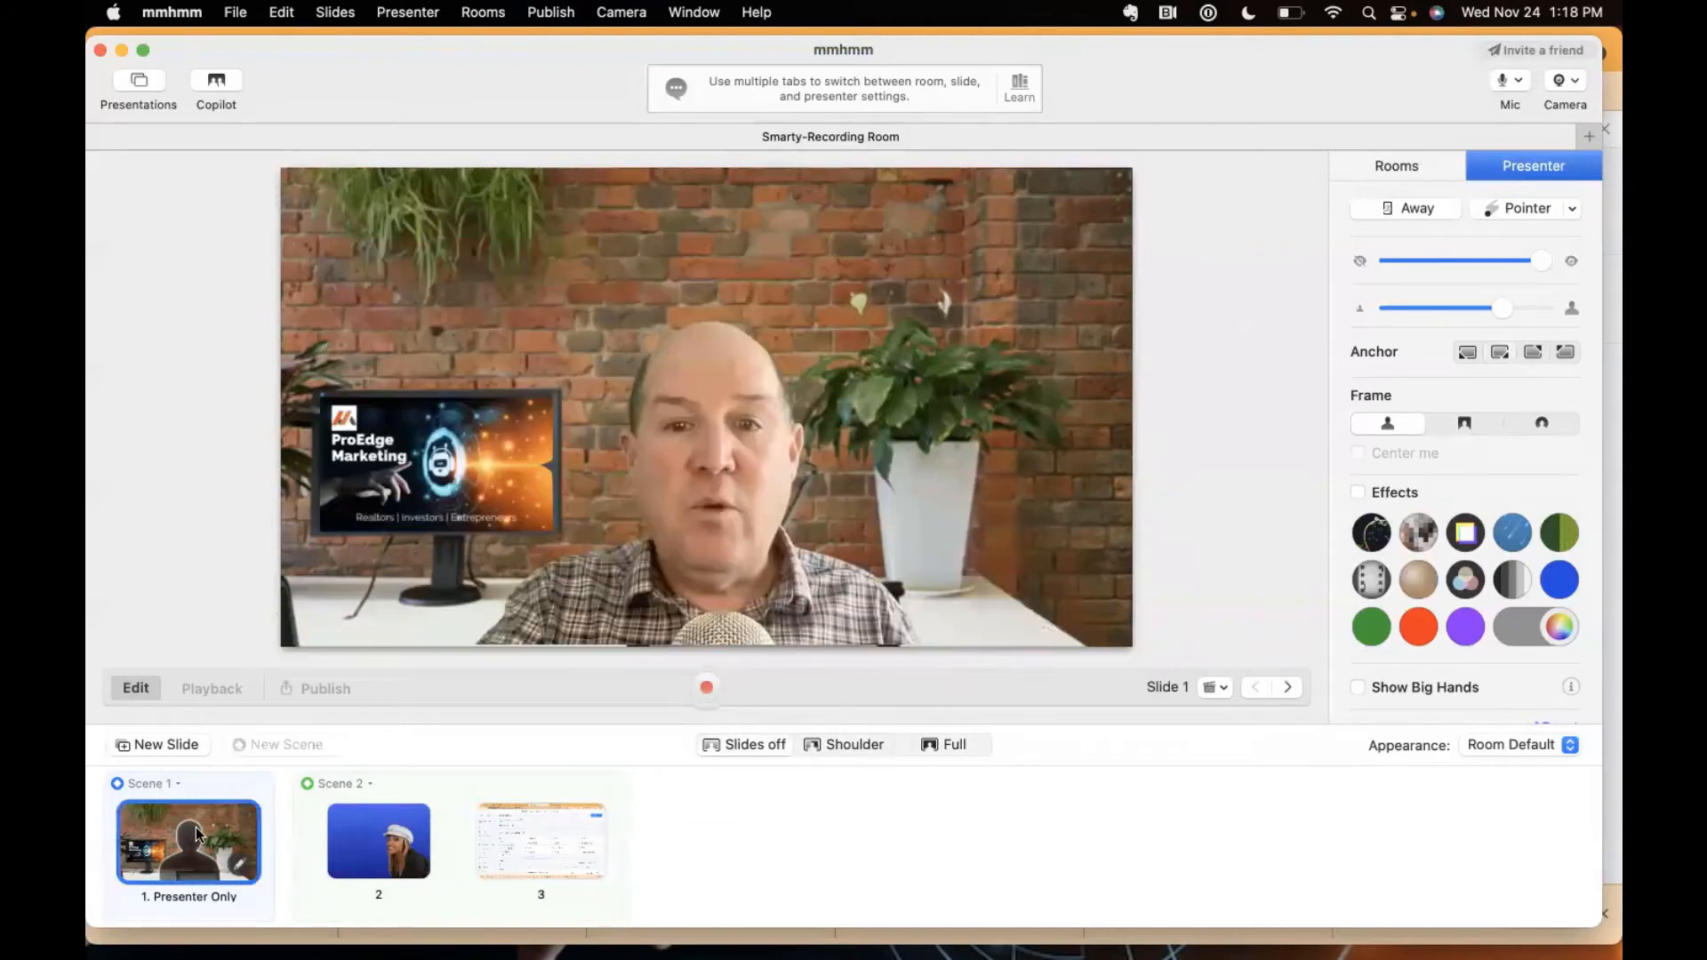
left_click(528, 841)
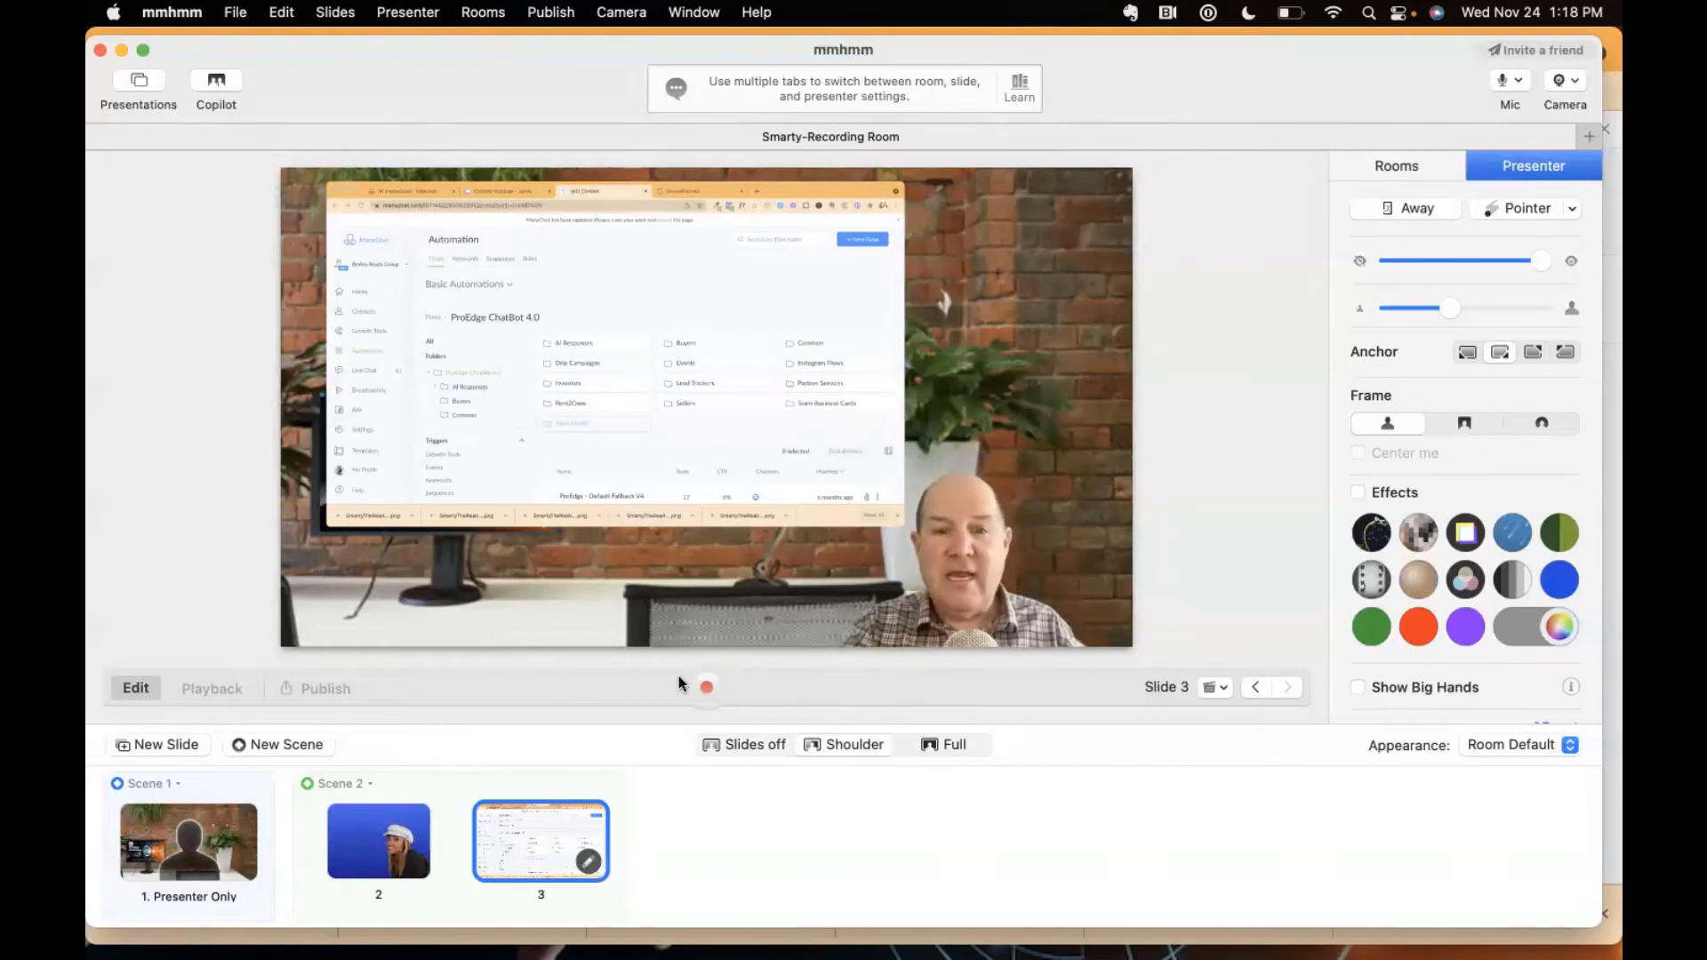
Record a short take on slide 3 and open it in Playback mode
left_click(703, 687)
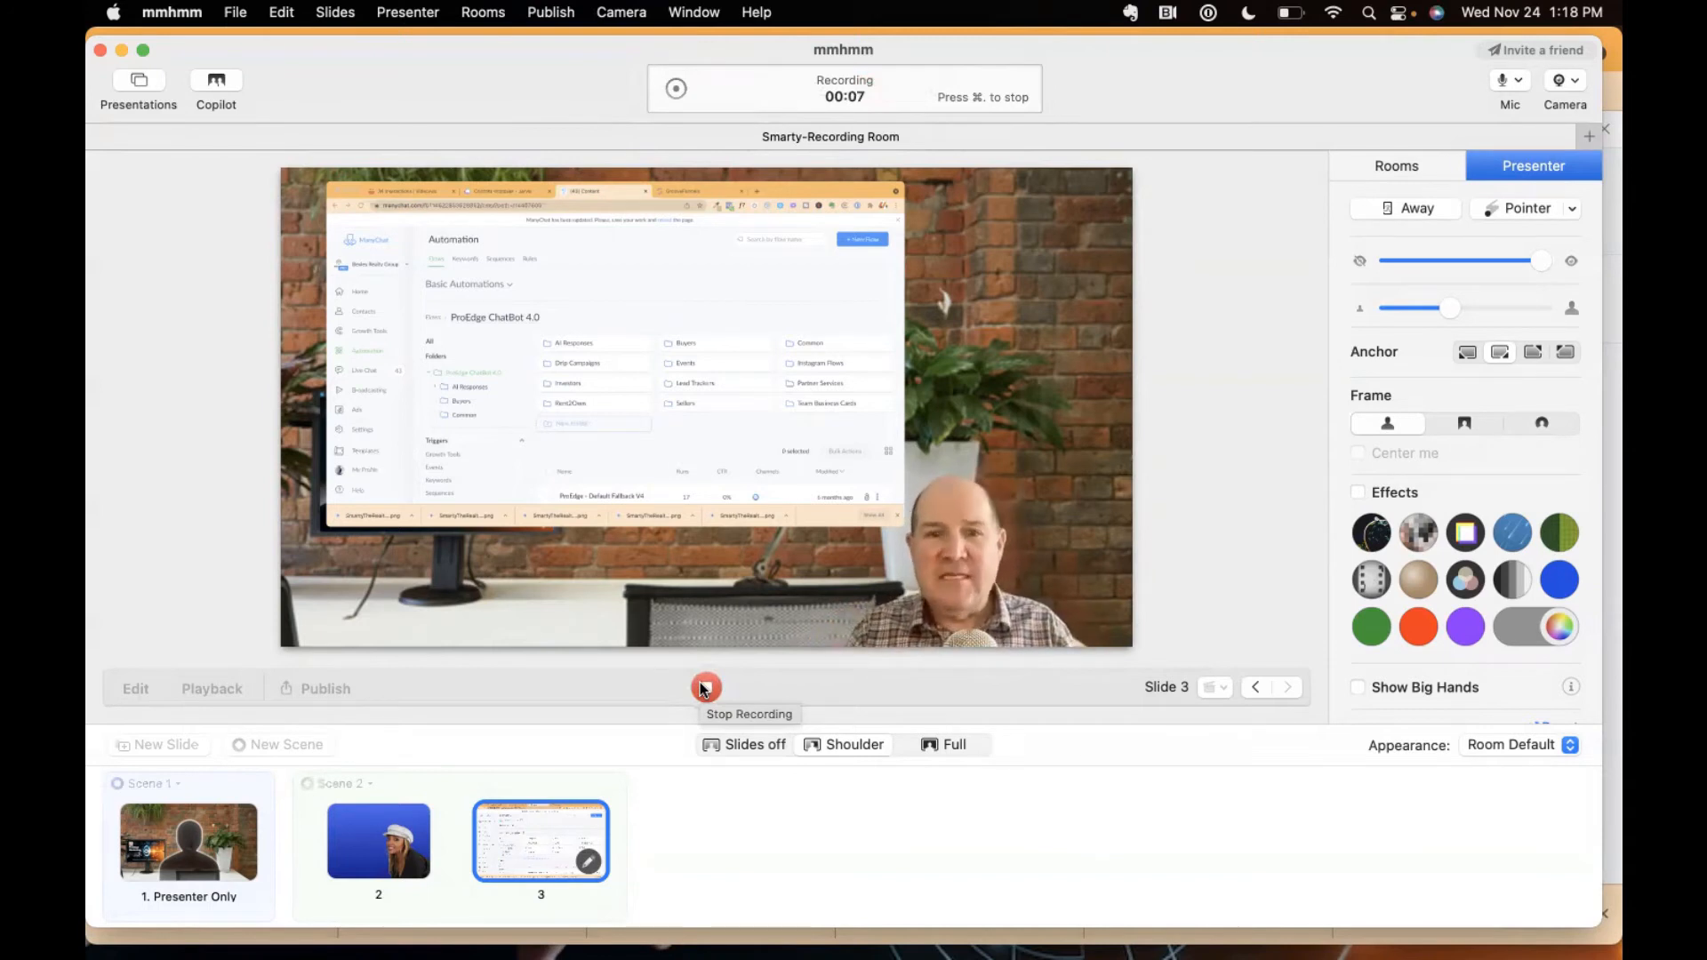
left_click(700, 684)
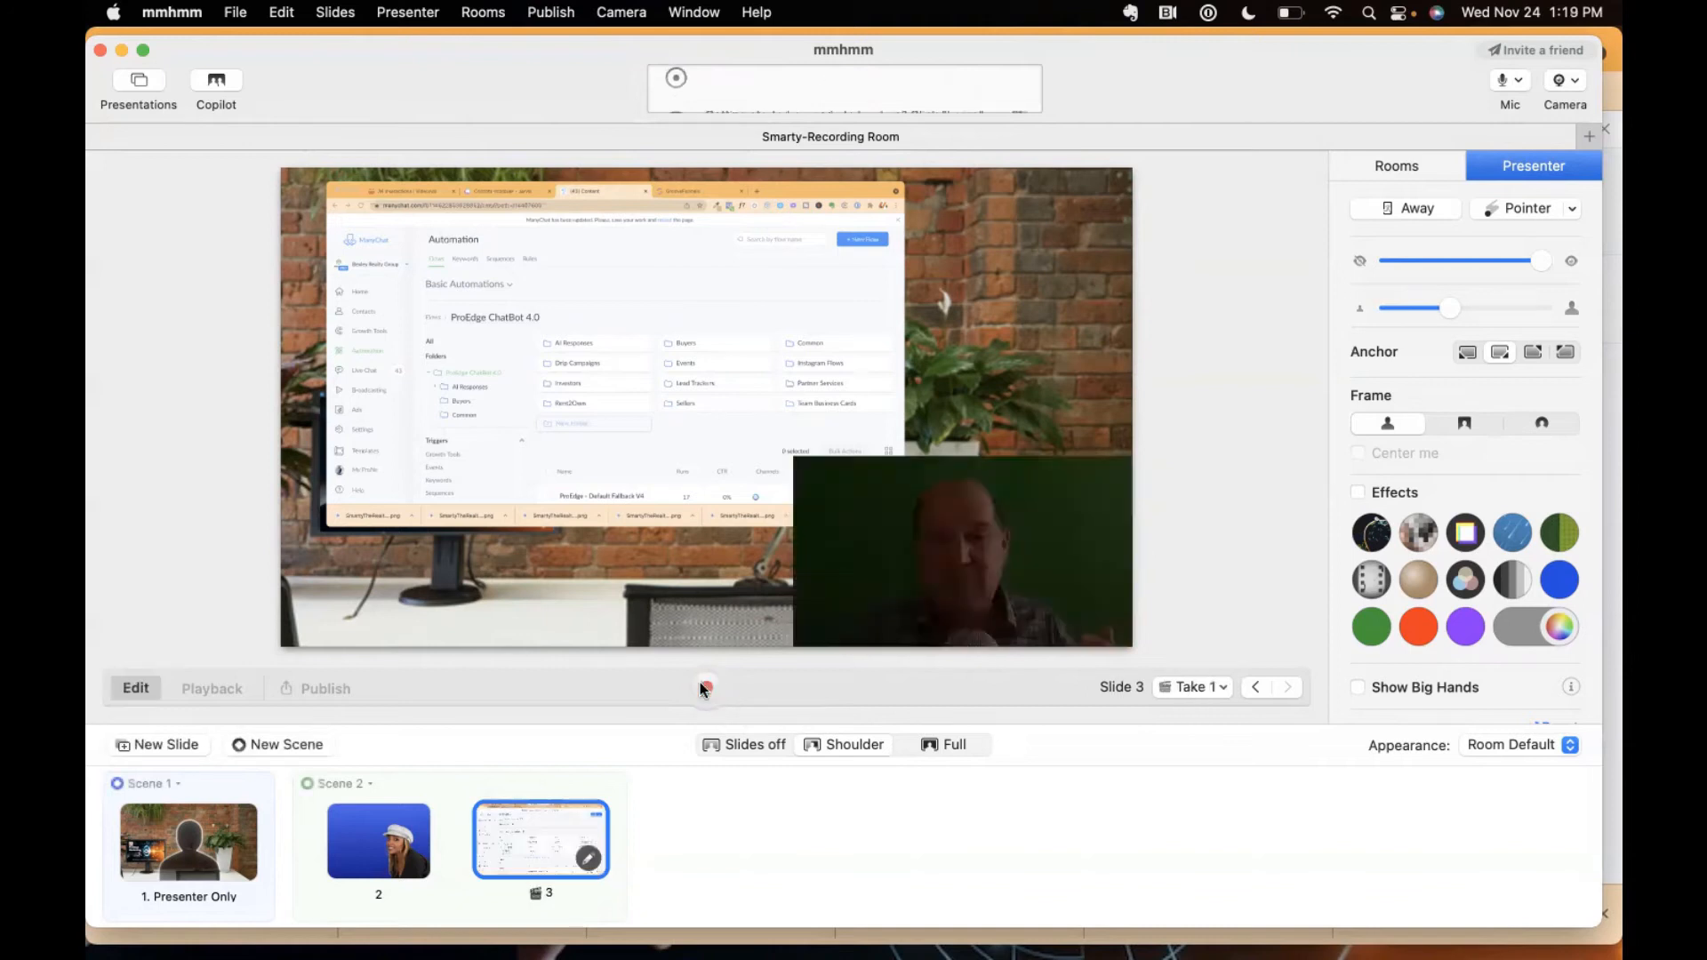
left_click(213, 688)
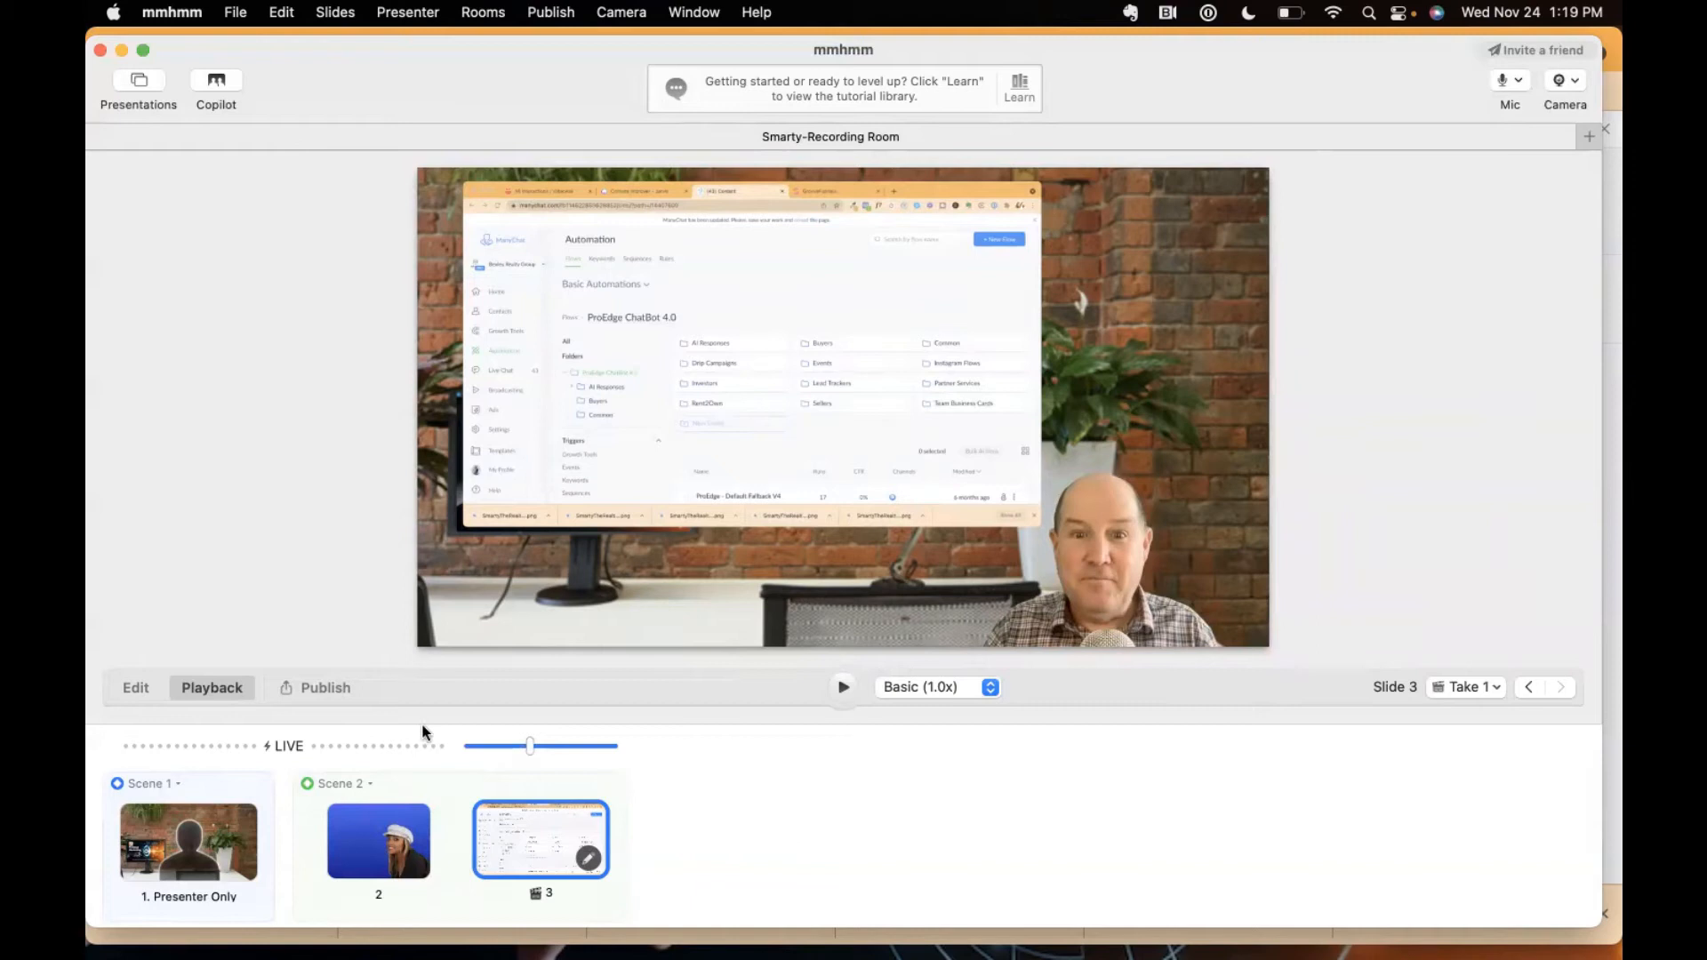
Return to Edit mode, turn the slides off, and go back to the Presenter Only slide
left_click(138, 689)
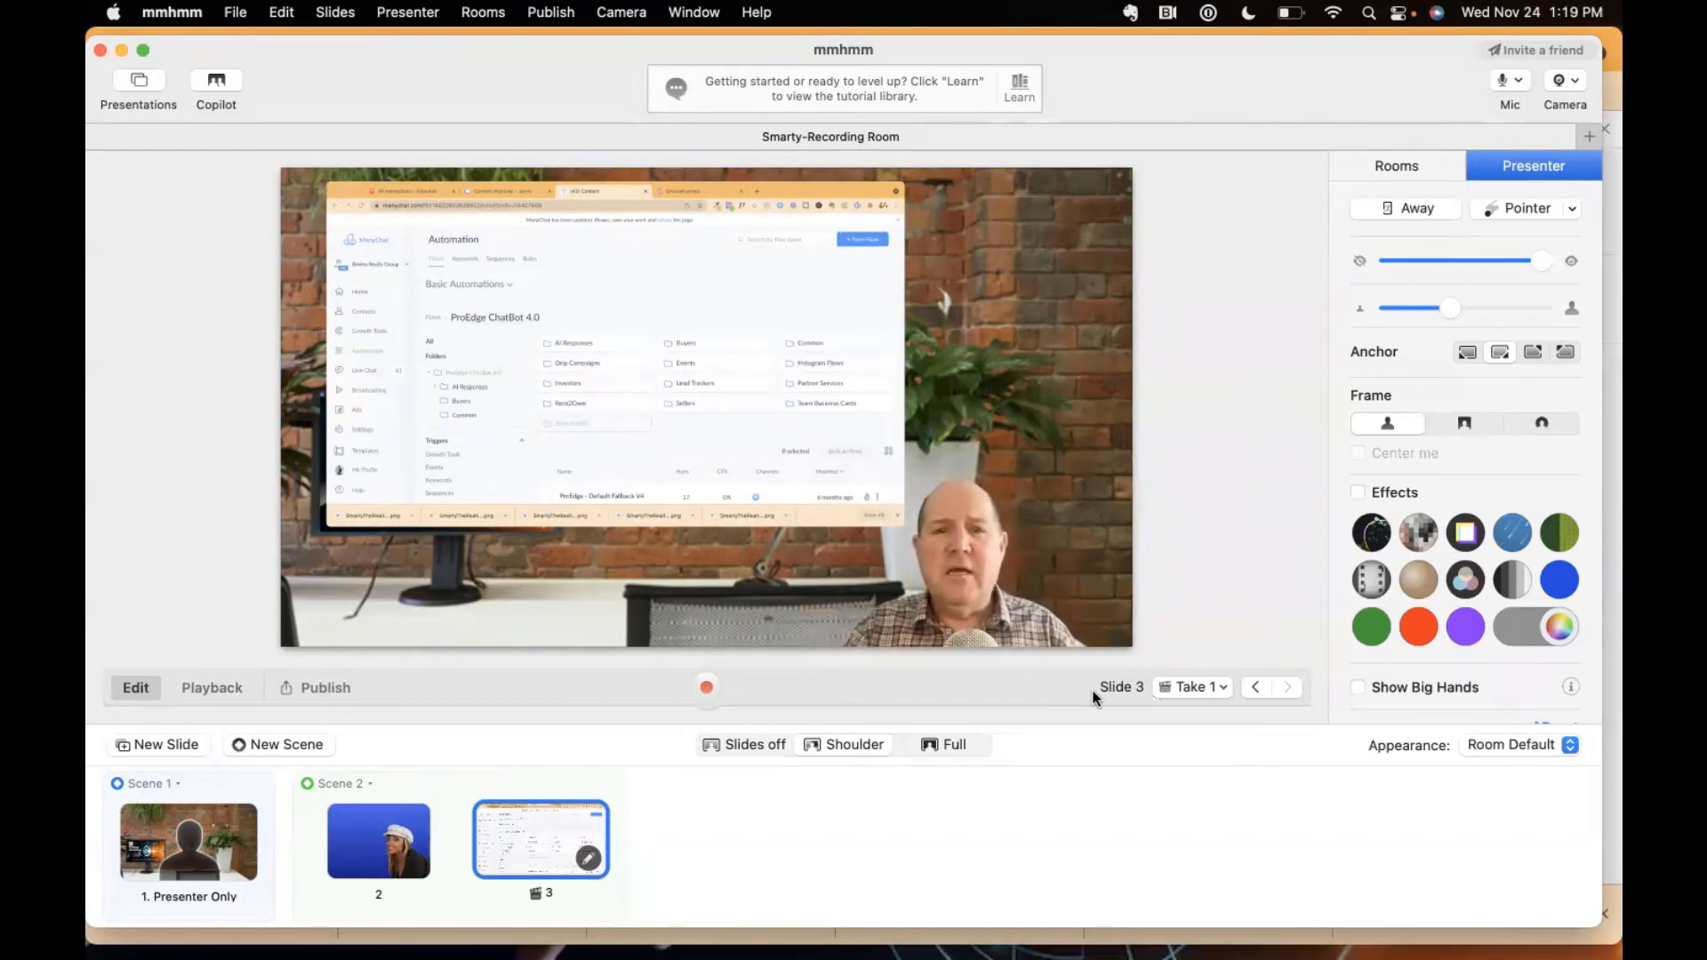
left_click(737, 747)
left_click(215, 831)
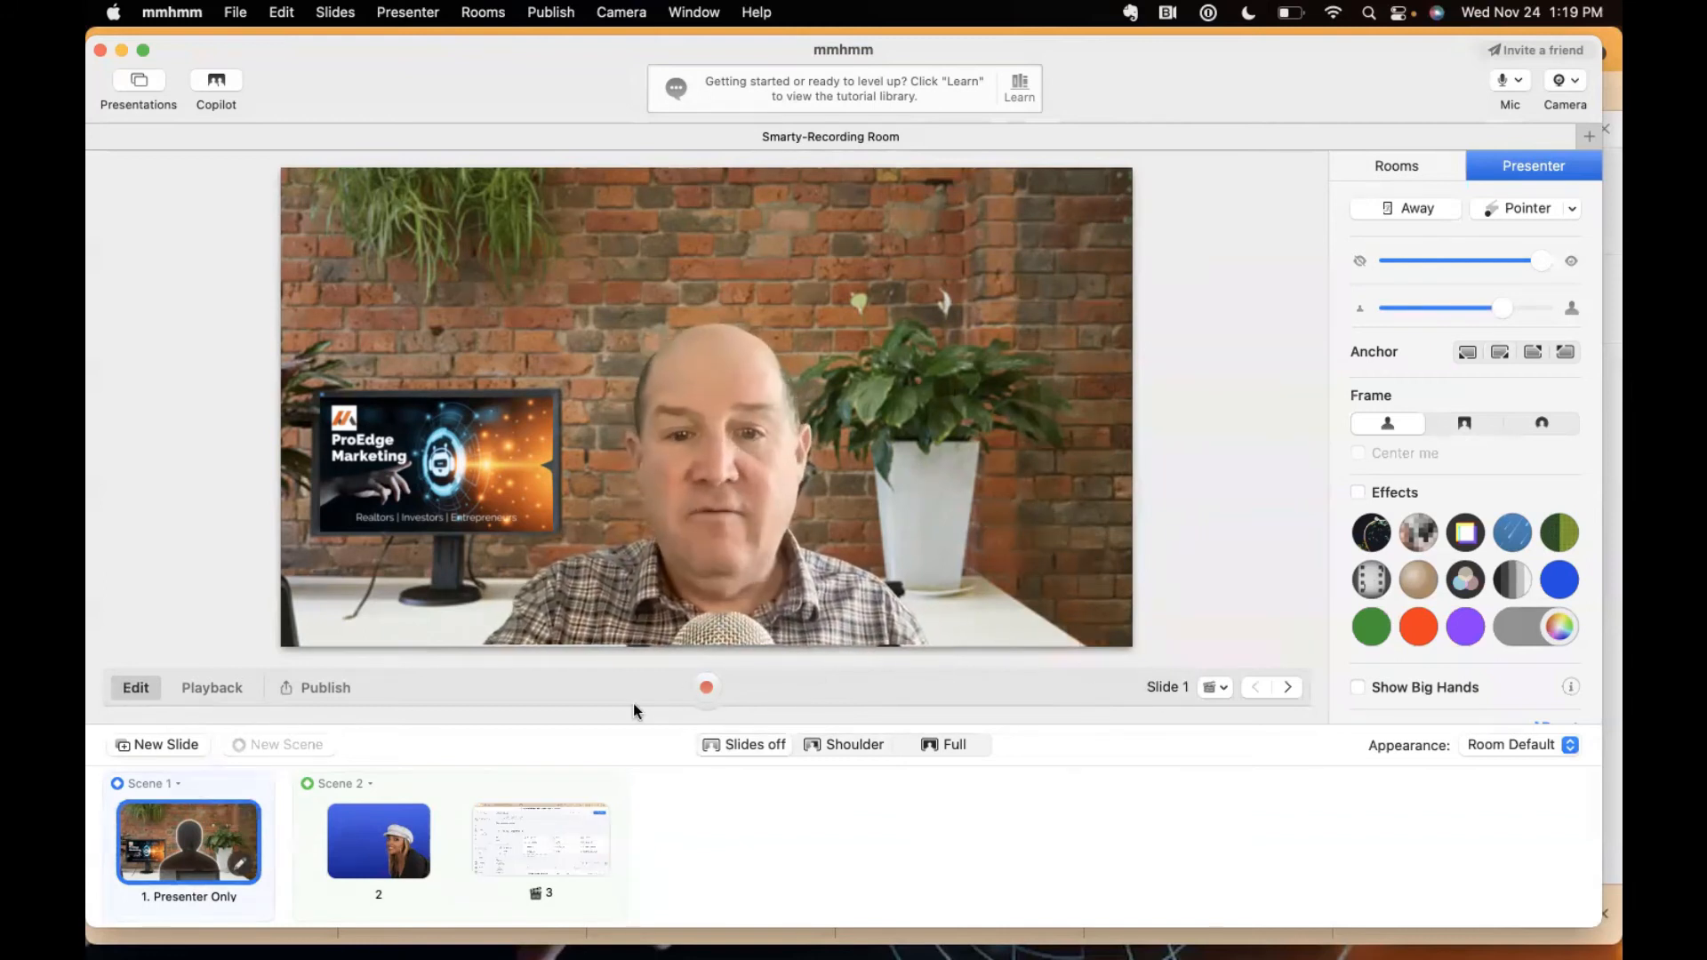
Review the recorded takes of the Presenter Only slide in the take manager, leaving it without changes
left_click(1214, 687)
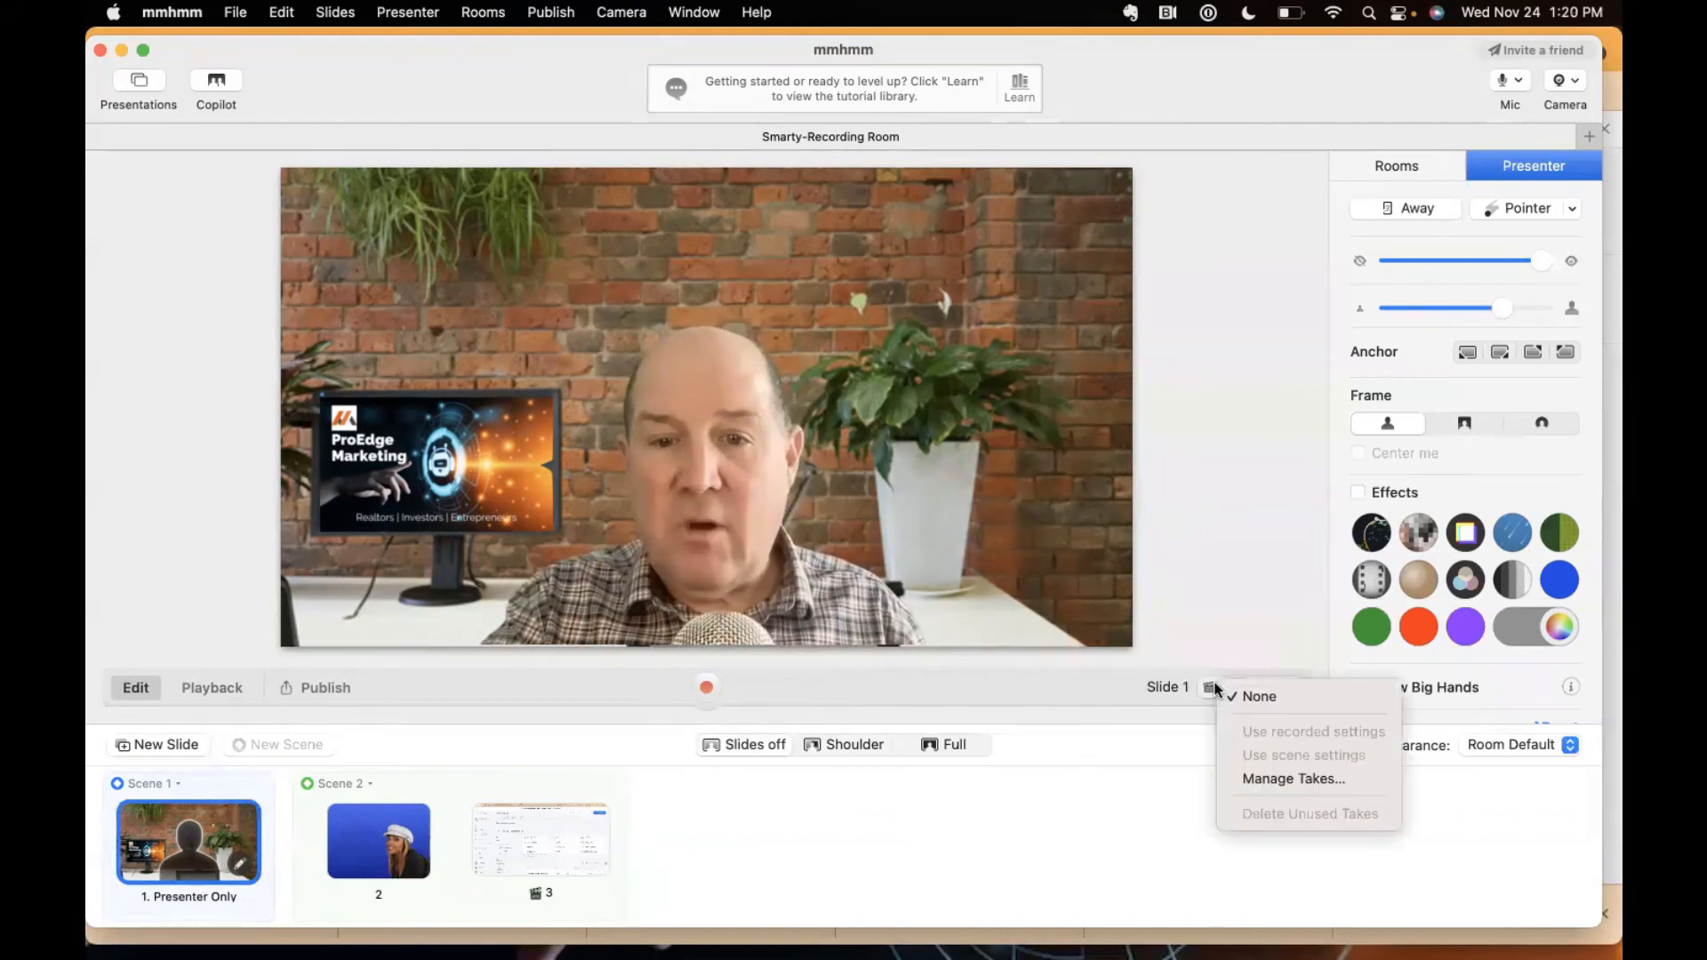
left_click(1256, 779)
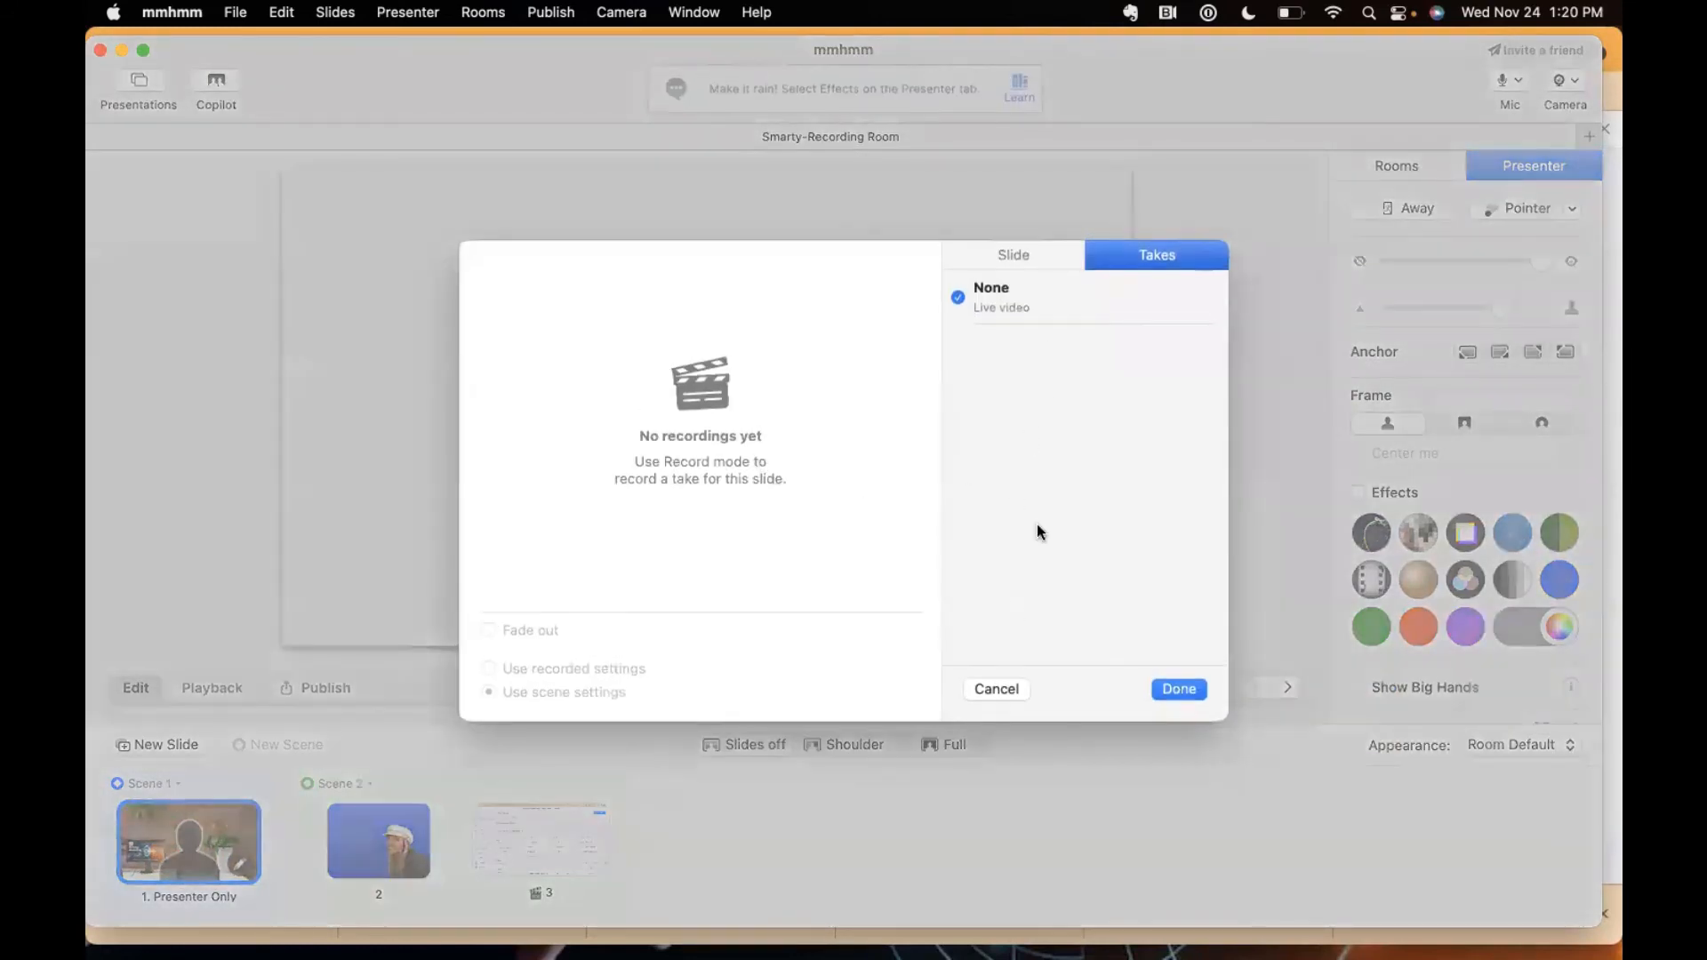
left_click(994, 689)
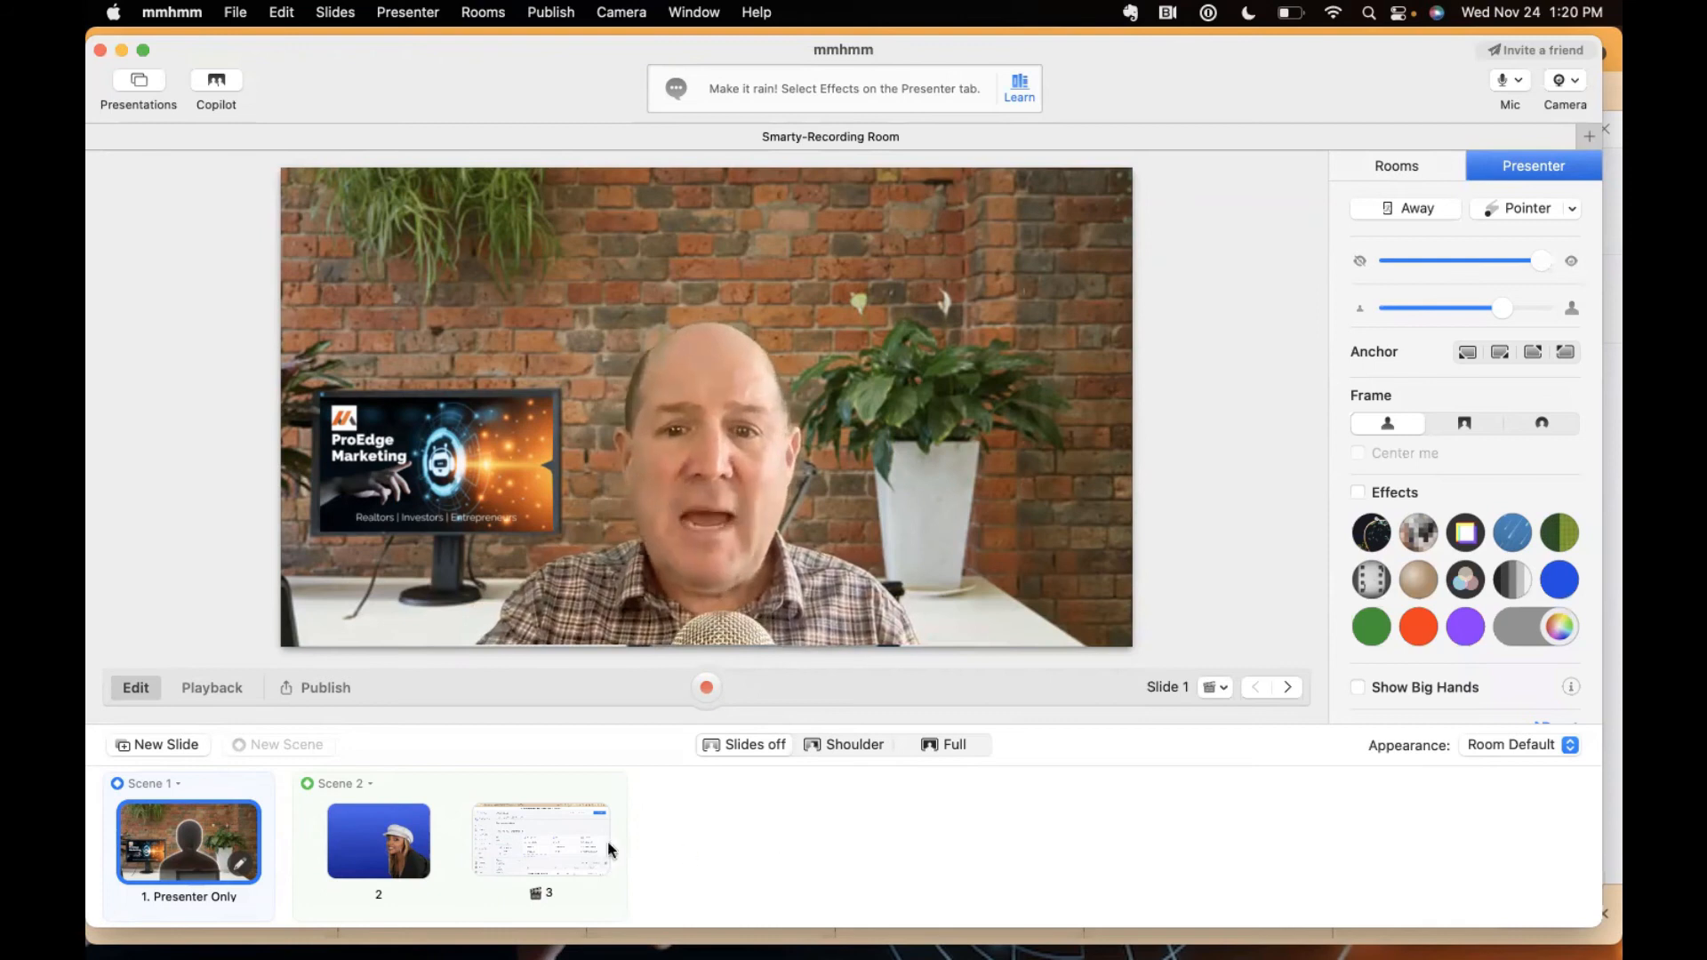
Export the presentation as a Full High Definition (1080p) video to the desktop with the bumper excluded, and dismiss the completion notice
left_click(304, 686)
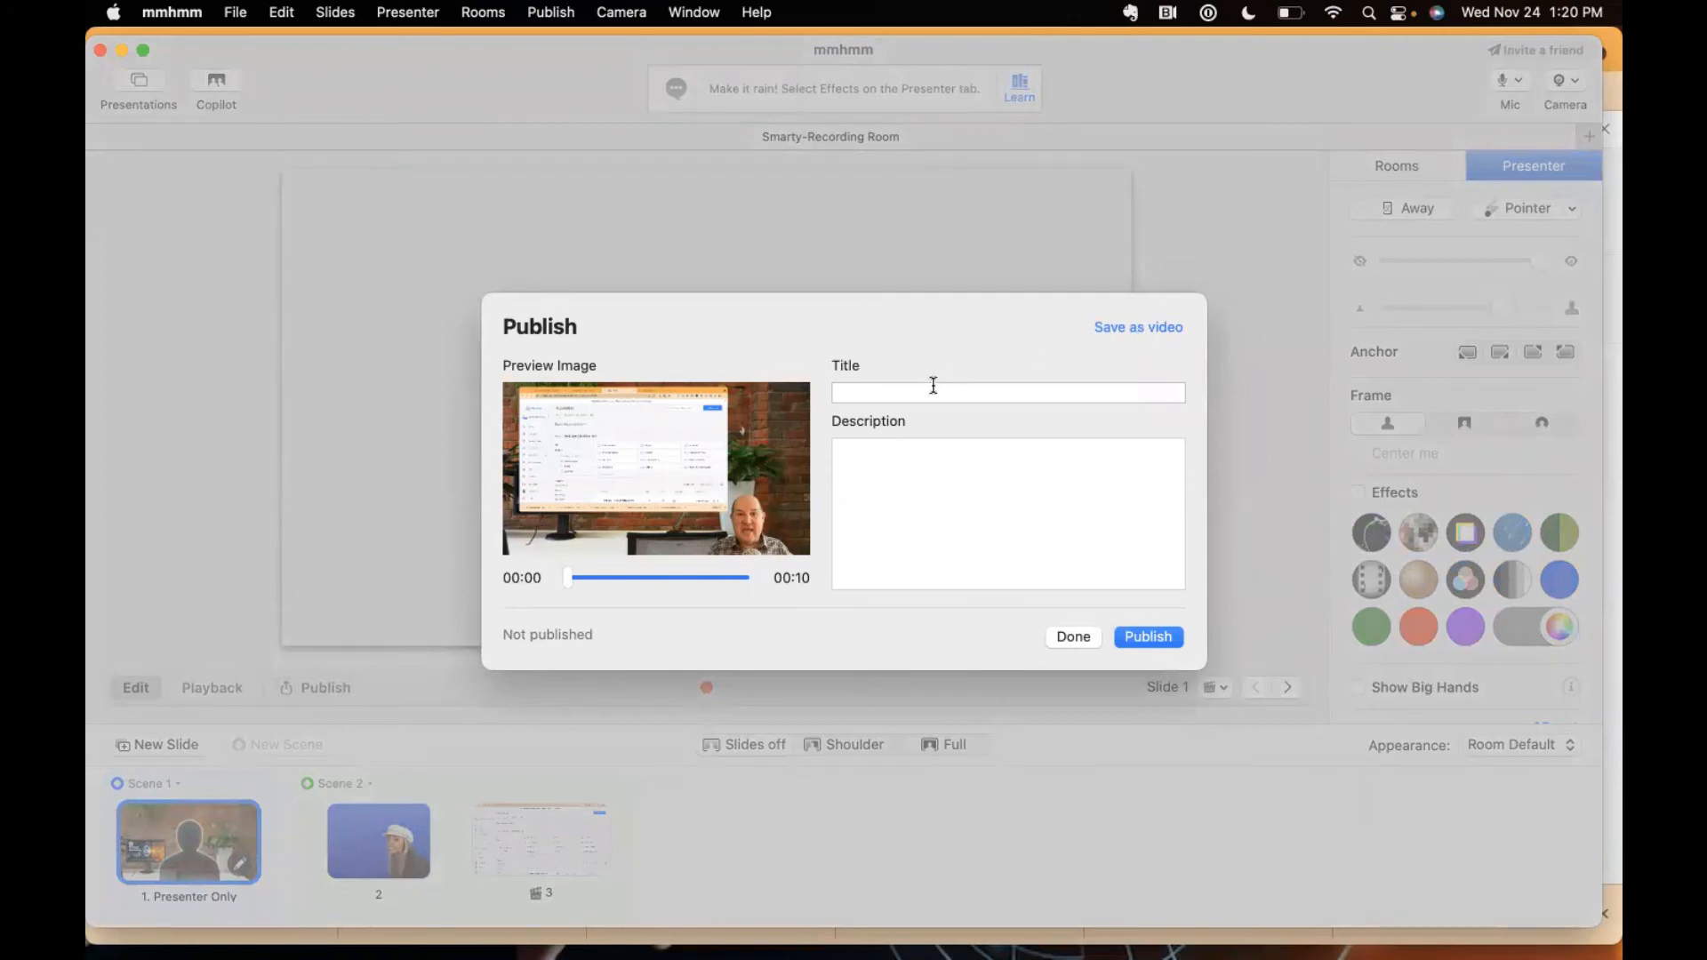
left_click(902, 389)
left_click(894, 491)
left_click(1128, 326)
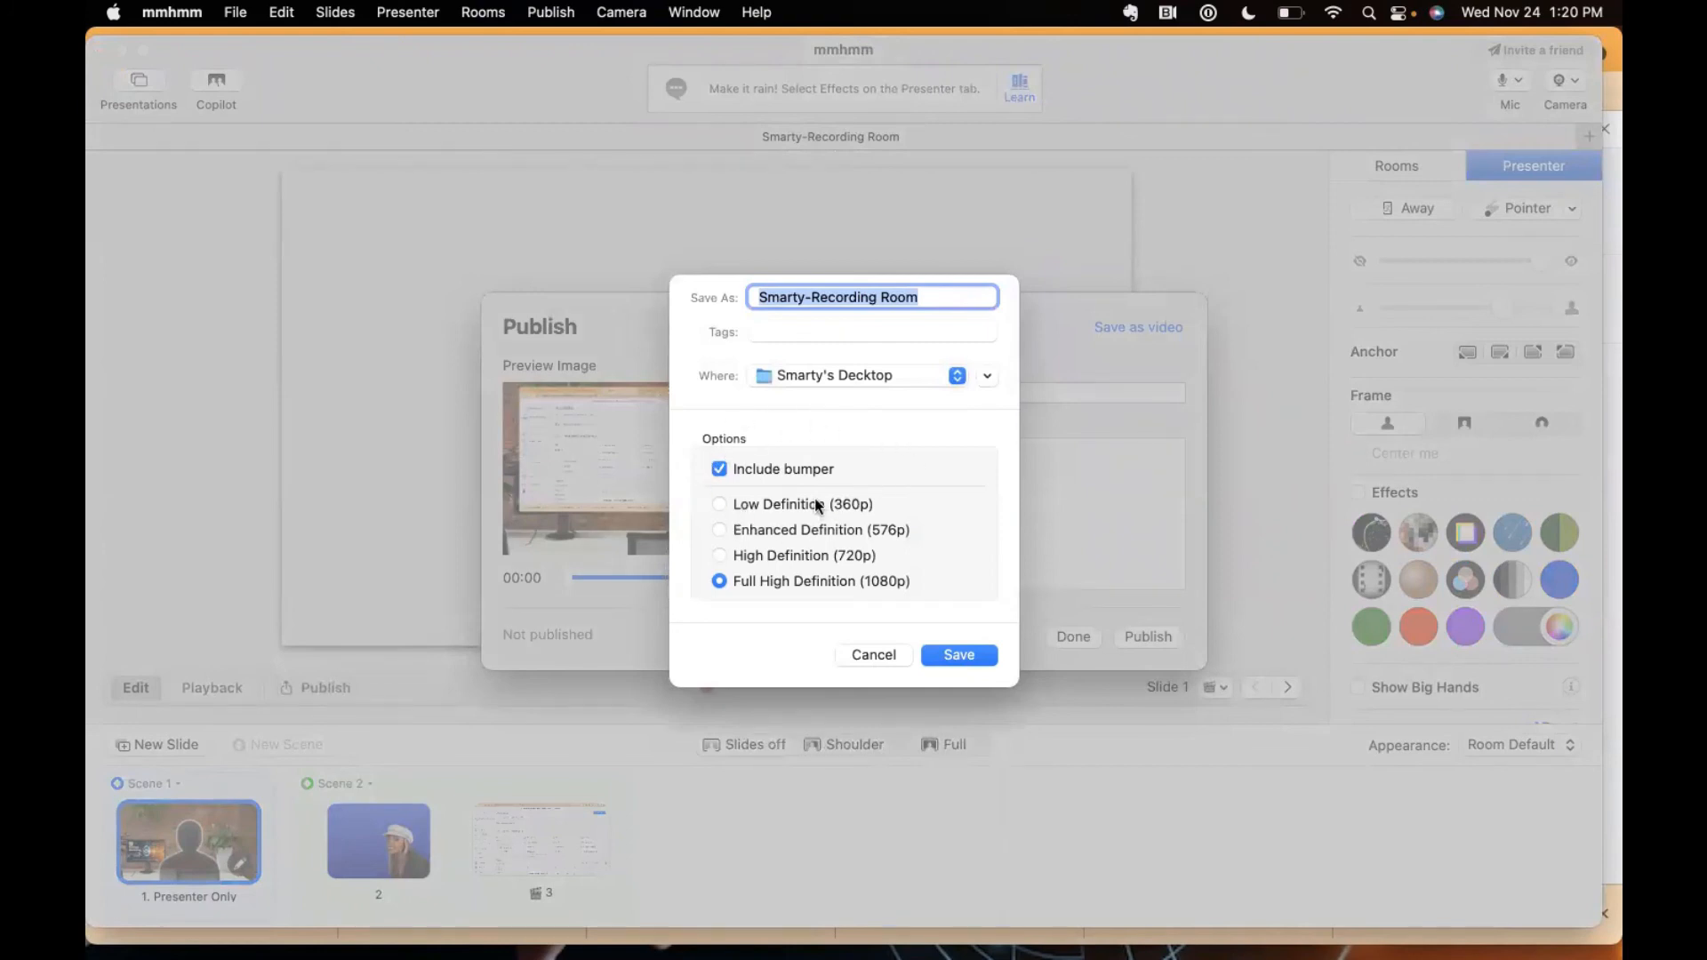
left_click(763, 471)
left_click(960, 654)
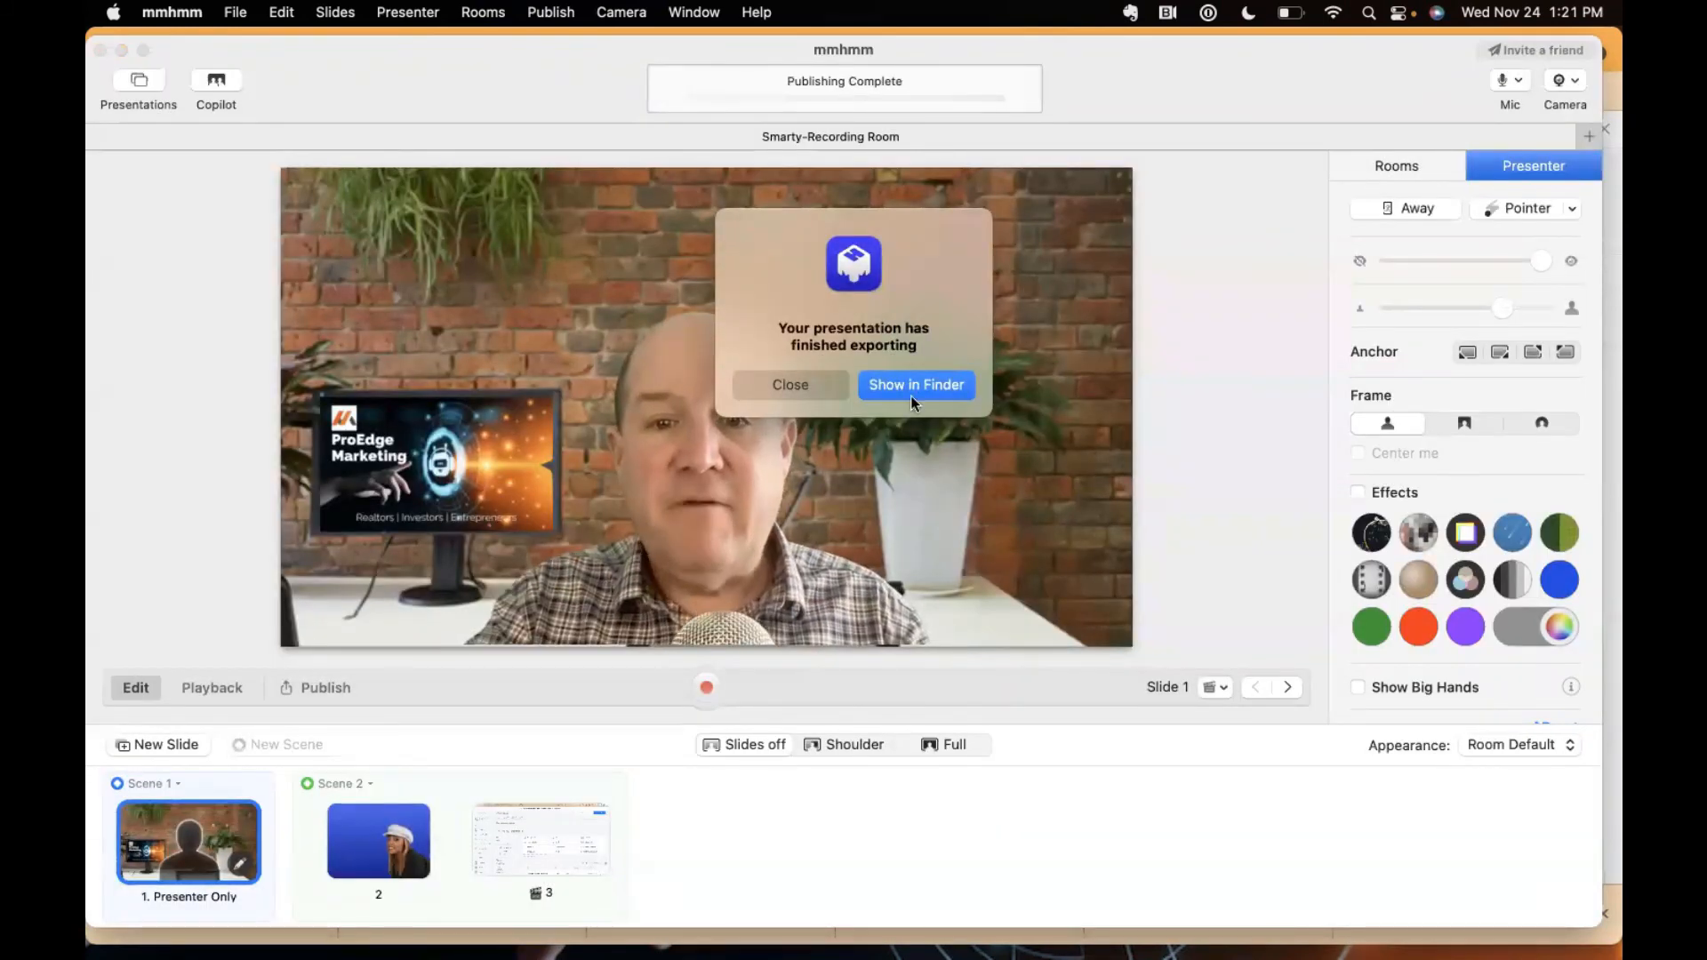
left_click(799, 386)
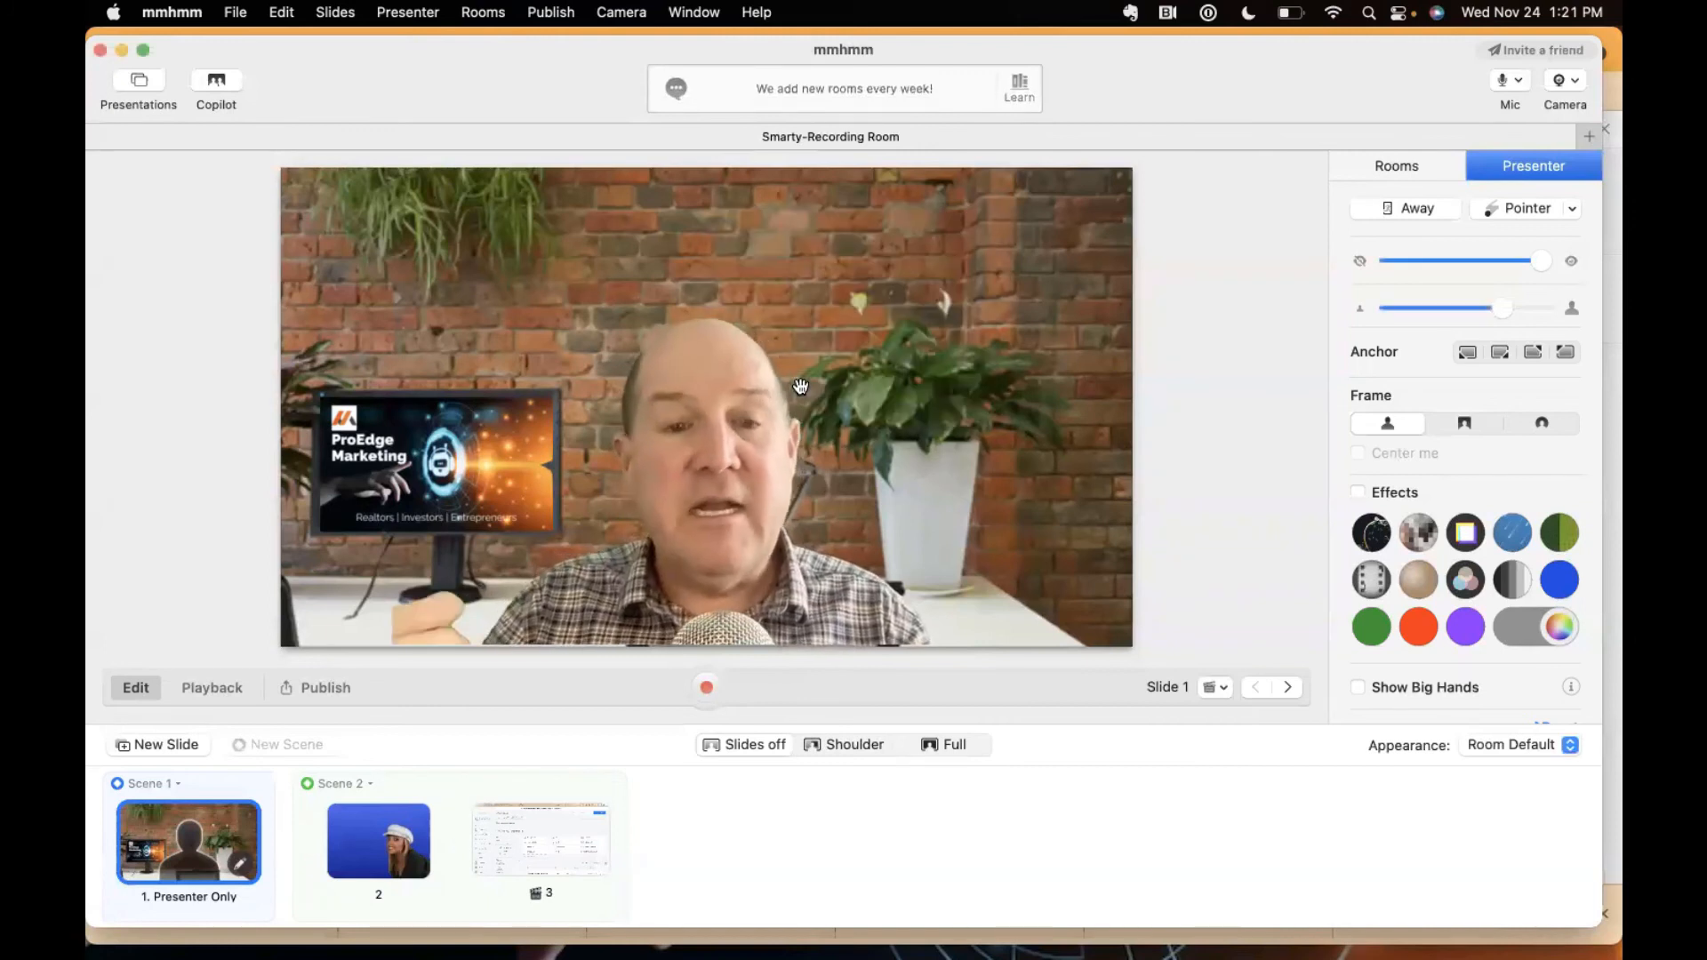